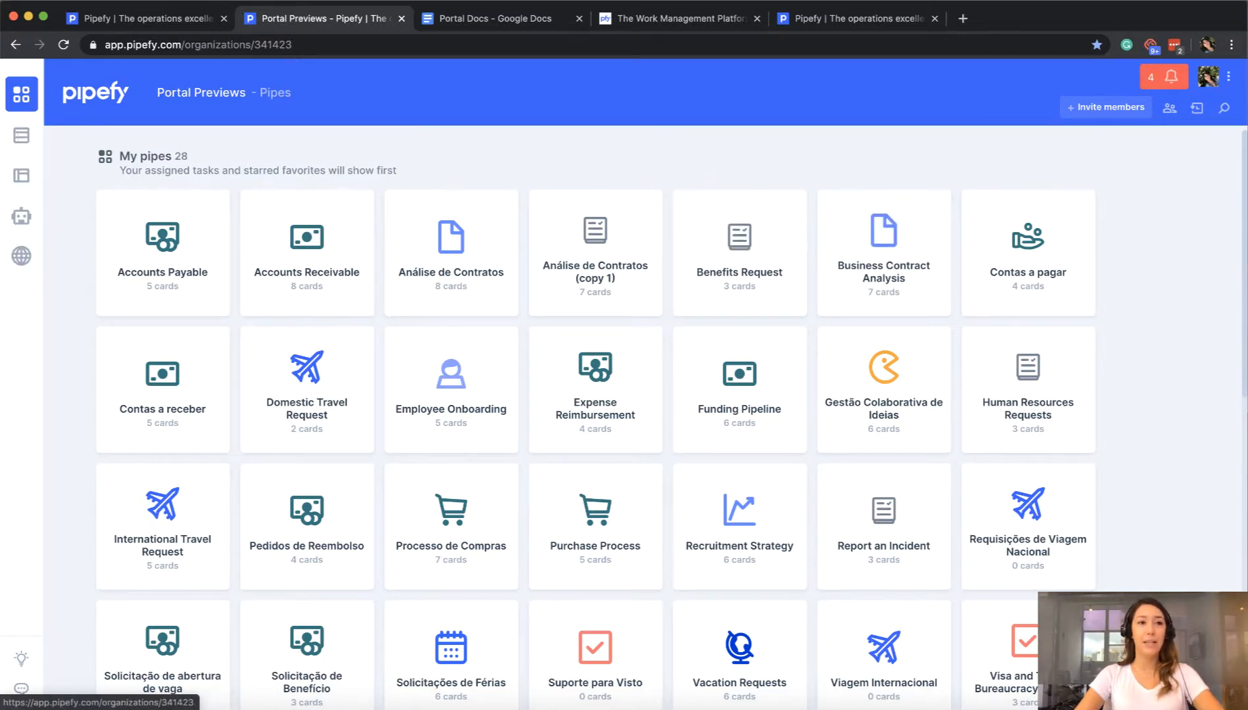
Step: Look through the My company organization's Portals page, down to the example portals under View Portals in action
{"action": "left_click", "coordinate": [137, 17]}
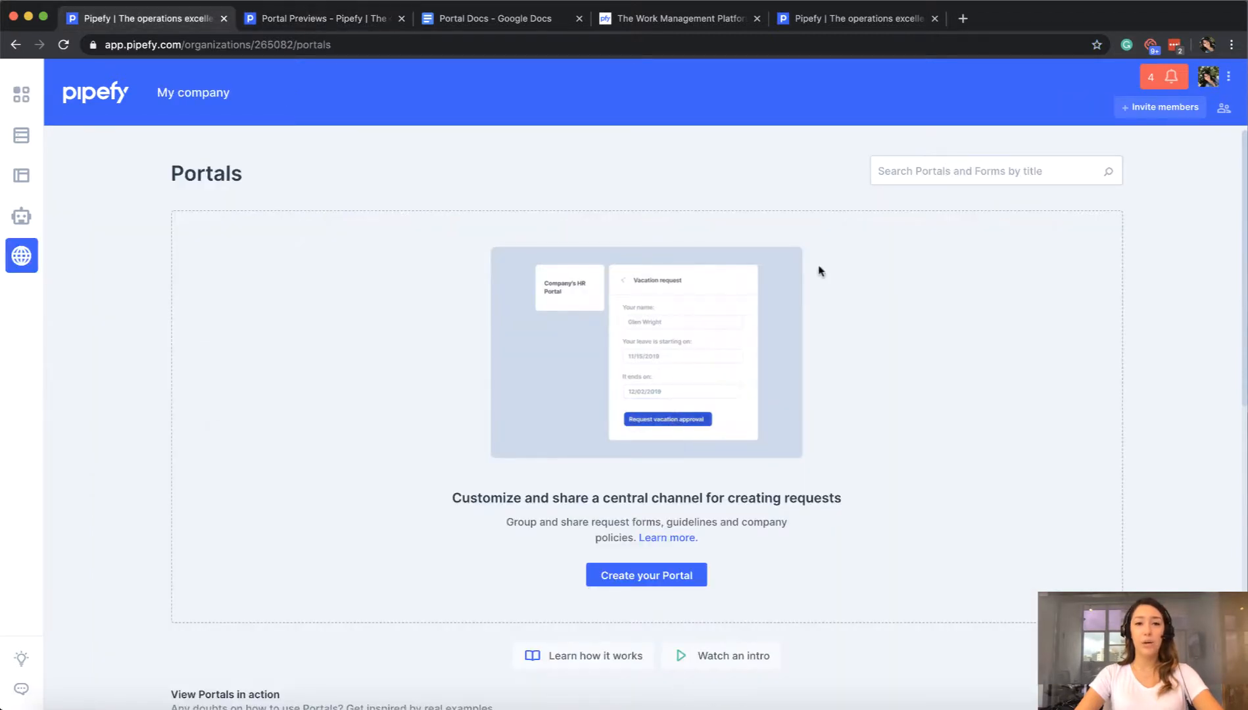
{"action": "scroll", "coordinate": [273, 526], "scroll_direction": "down", "scroll_amount": 3}
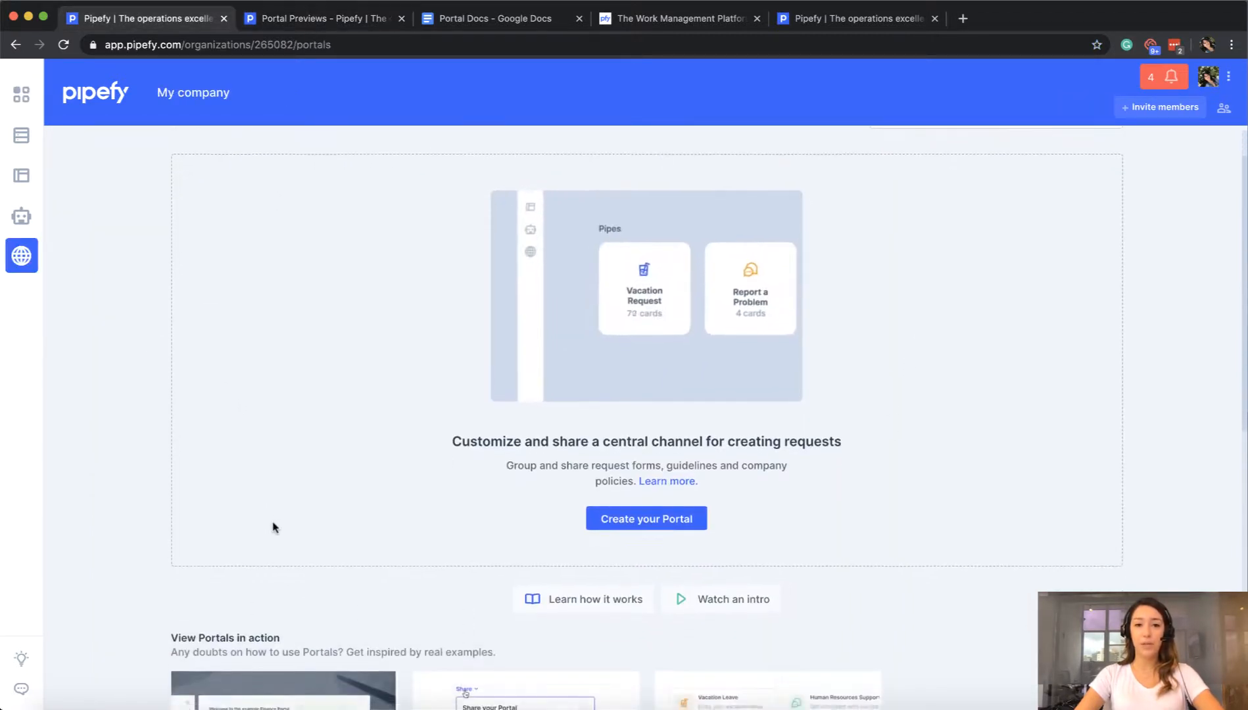
{"action": "scroll", "coordinate": [465, 487], "scroll_direction": "down", "scroll_amount": 1}
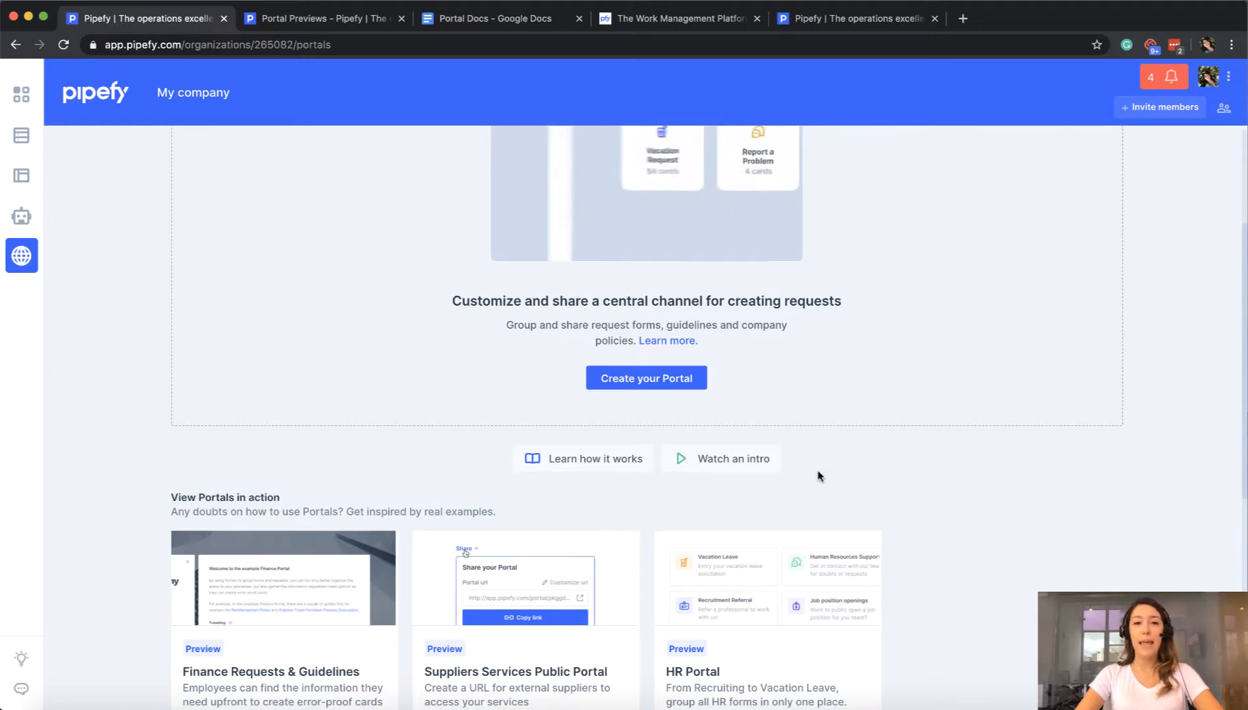
{"action": "scroll", "coordinate": [819, 475], "scroll_direction": "down", "scroll_amount": 2}
{"action": "scroll", "coordinate": [819, 475], "scroll_direction": "down", "scroll_amount": 2}
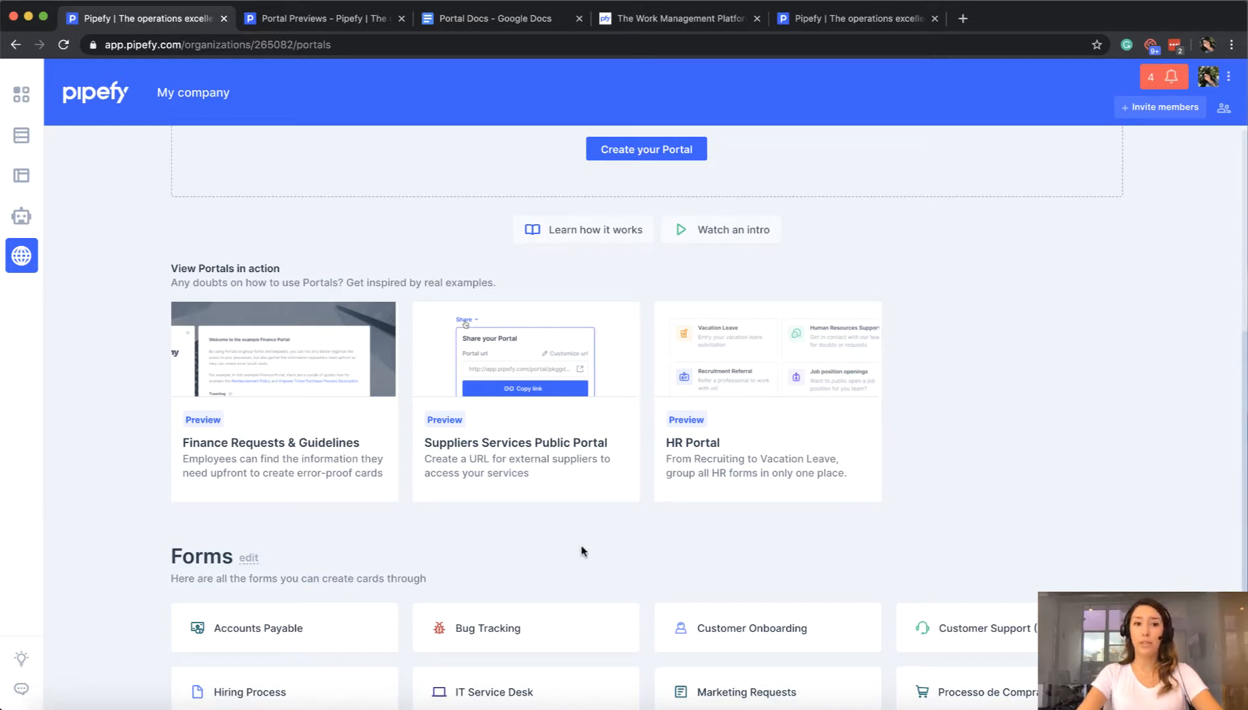
Step: Preview the Finance Requests & Guidelines example portal and look through its groups of request forms
{"action": "left_click", "coordinate": [270, 446]}
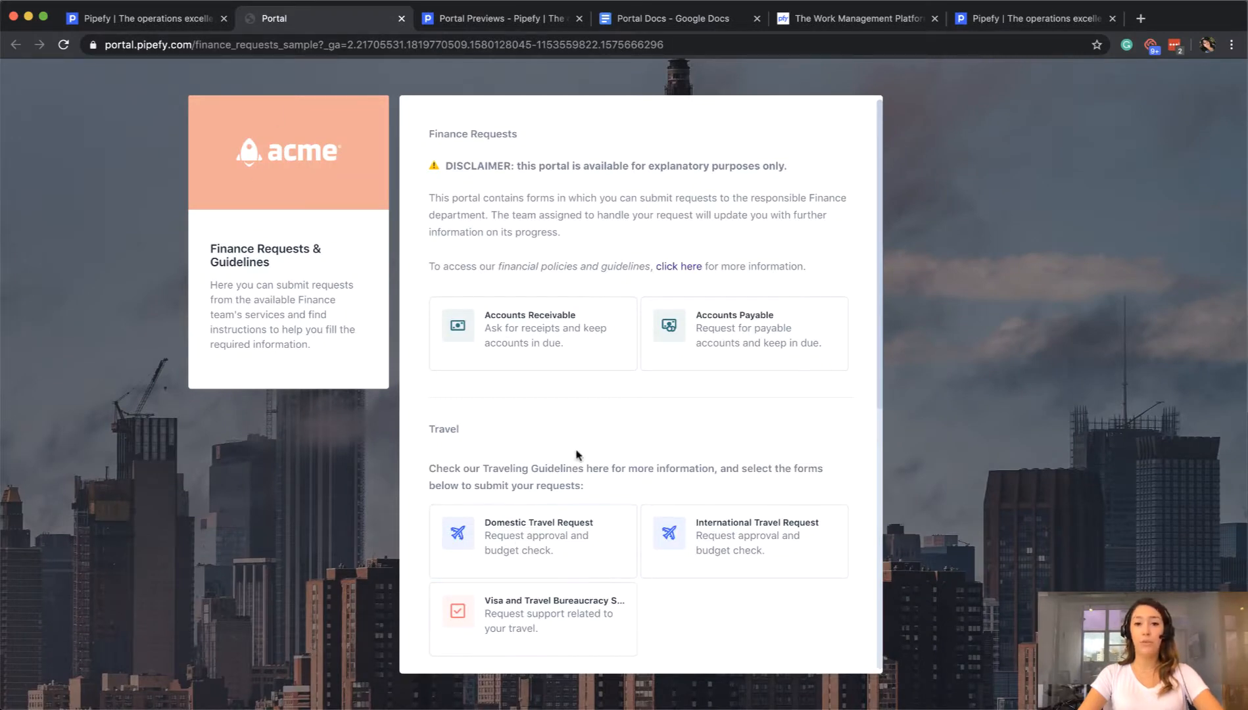
{"action": "scroll", "coordinate": [577, 455], "scroll_direction": "down", "scroll_amount": 5}
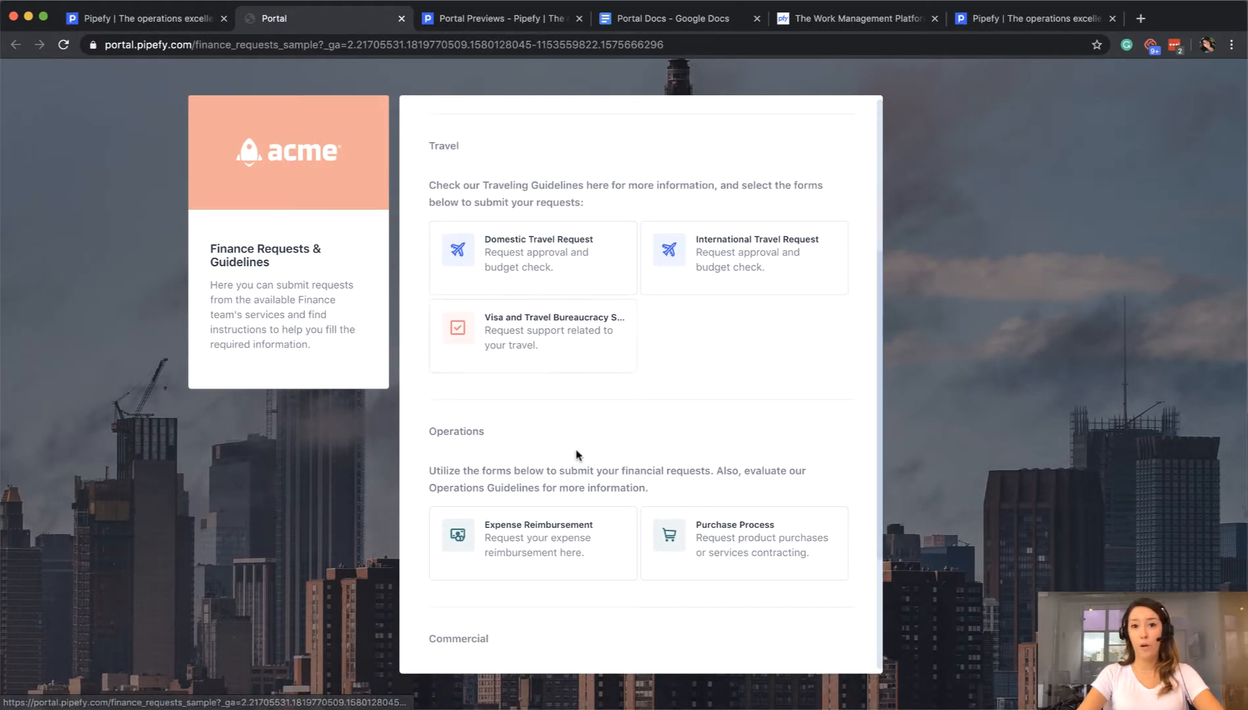
{"action": "scroll", "coordinate": [576, 456], "scroll_direction": "up", "scroll_amount": 5}
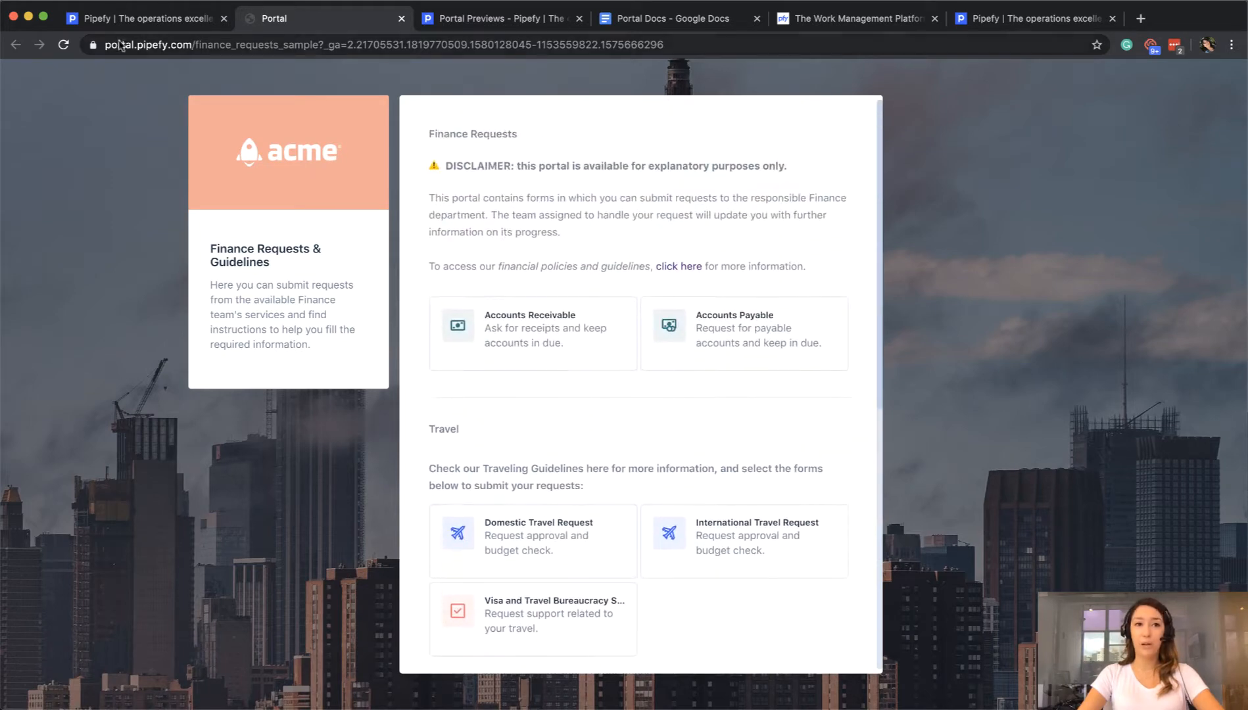
Step: Return to the My company Portals page and review the Forms list below the example portals
{"action": "left_click", "coordinate": [105, 14]}
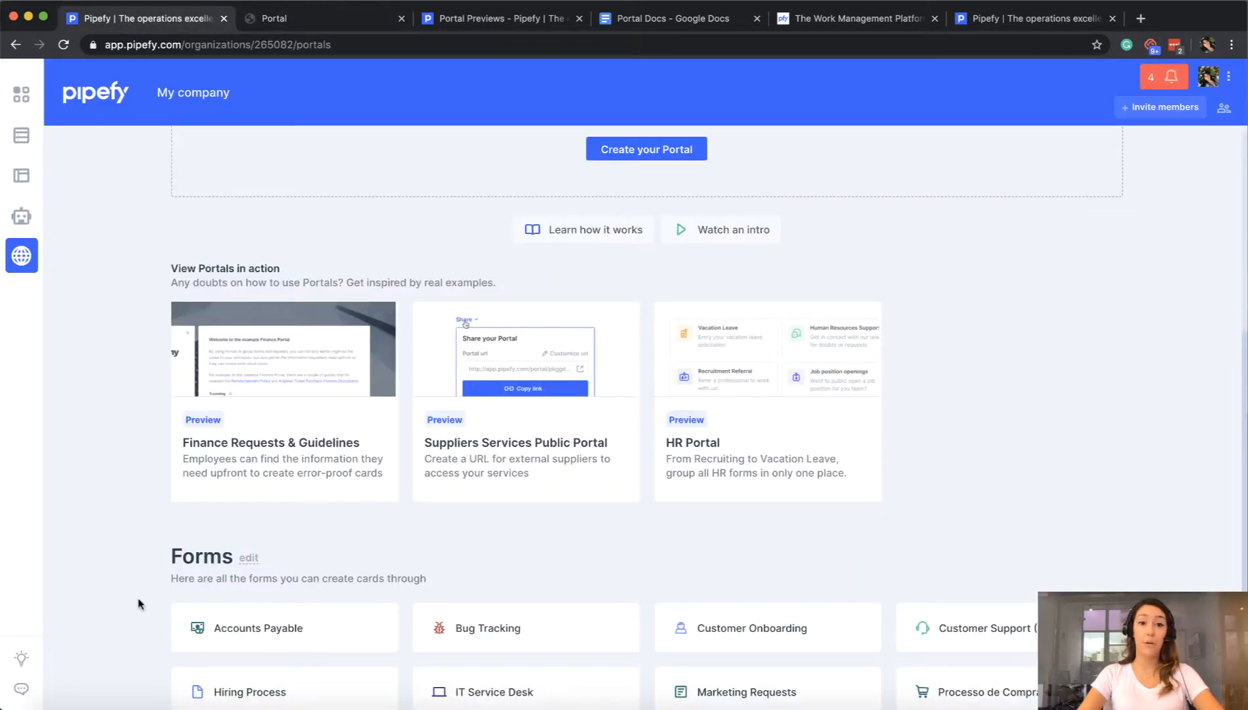
{"action": "scroll", "coordinate": [138, 604], "scroll_direction": "down", "scroll_amount": 4}
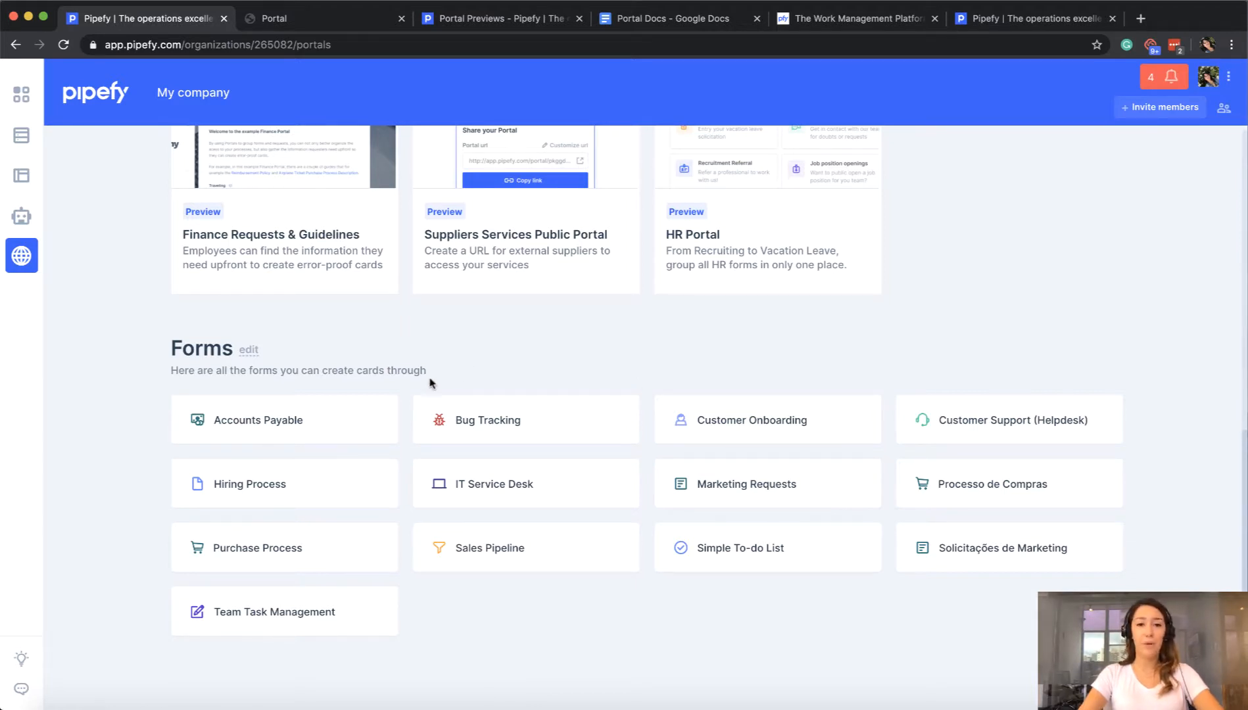
{"action": "scroll", "coordinate": [431, 382], "scroll_direction": "up", "scroll_amount": 4}
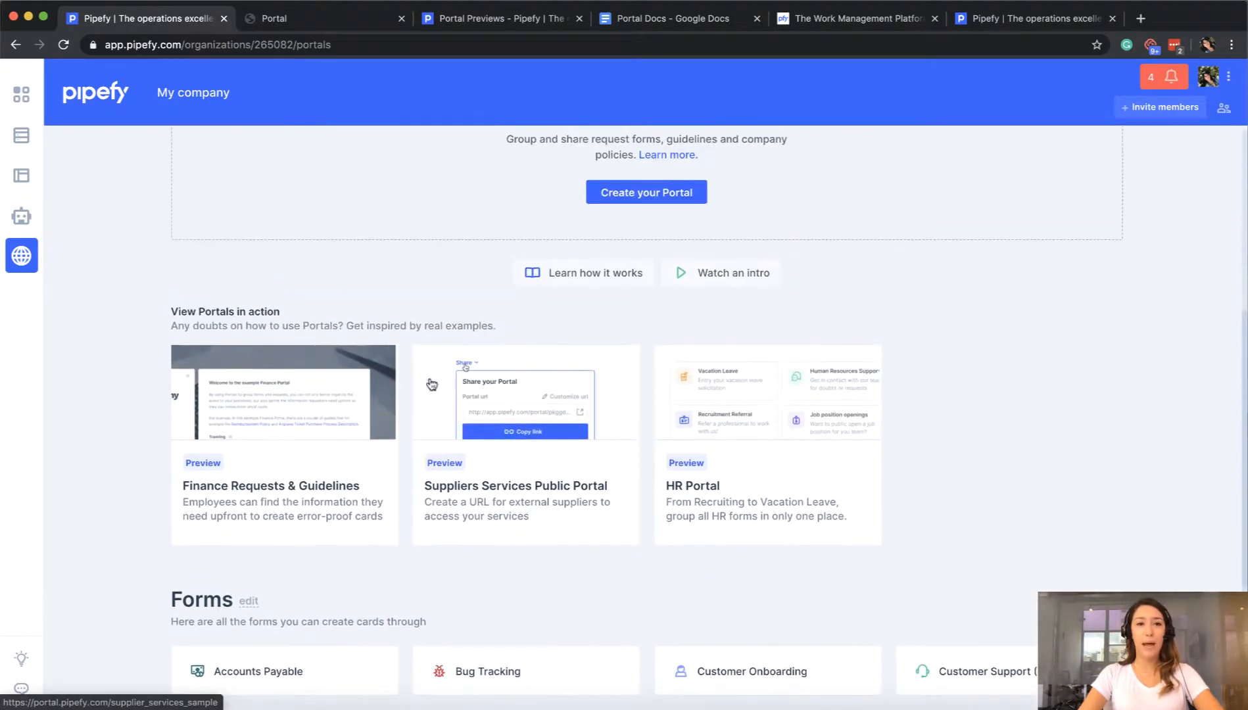
Step: Start a new portal in the Portal Previews organization
{"action": "left_click", "coordinate": [512, 20]}
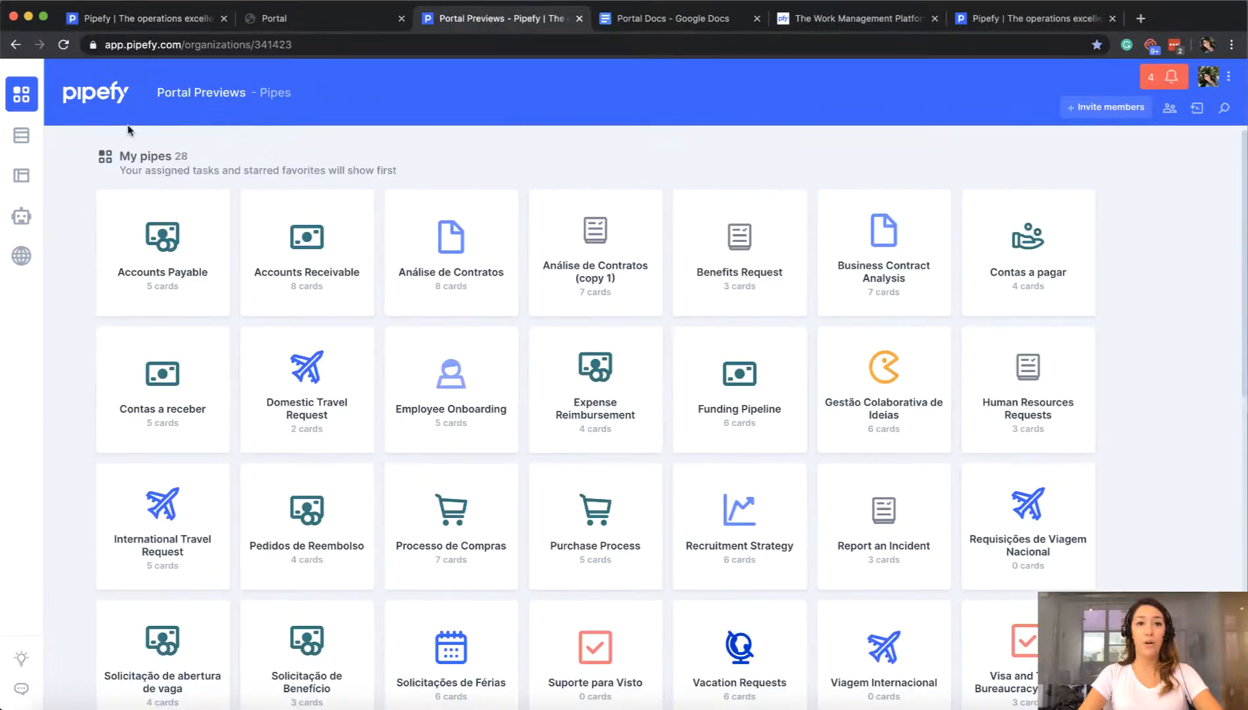
{"action": "left_click", "coordinate": [21, 256]}
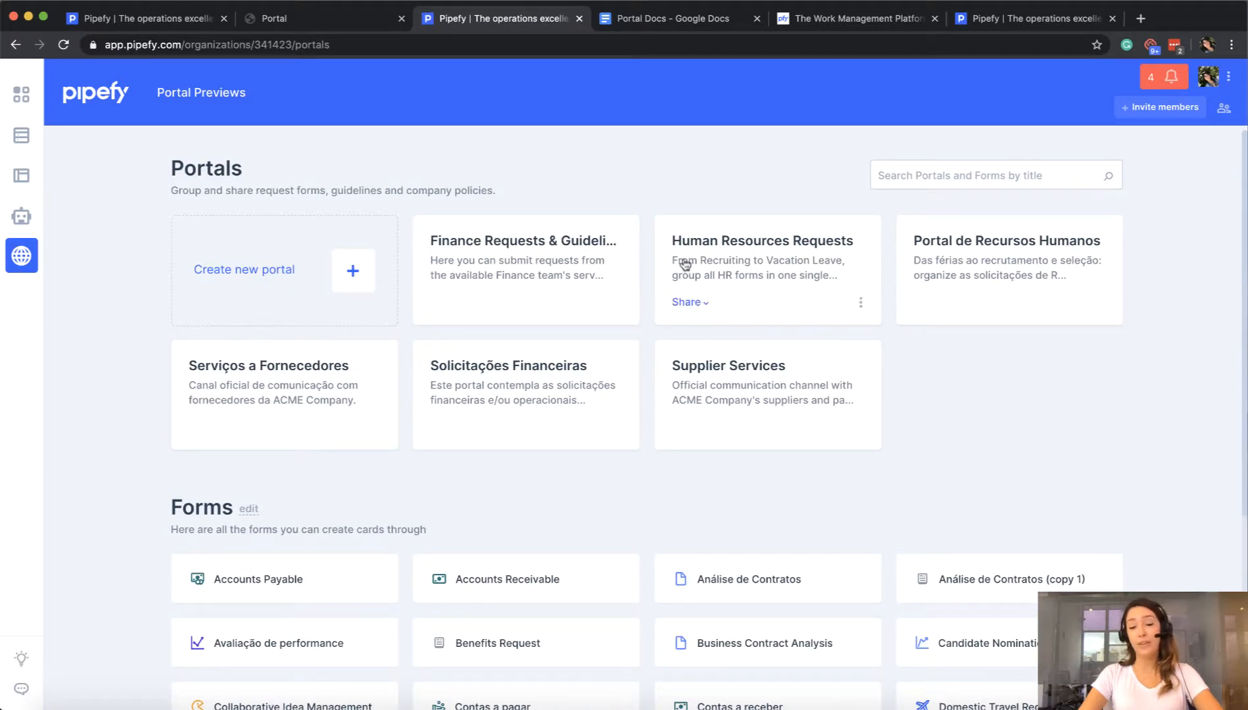
{"action": "left_click", "coordinate": [262, 272]}
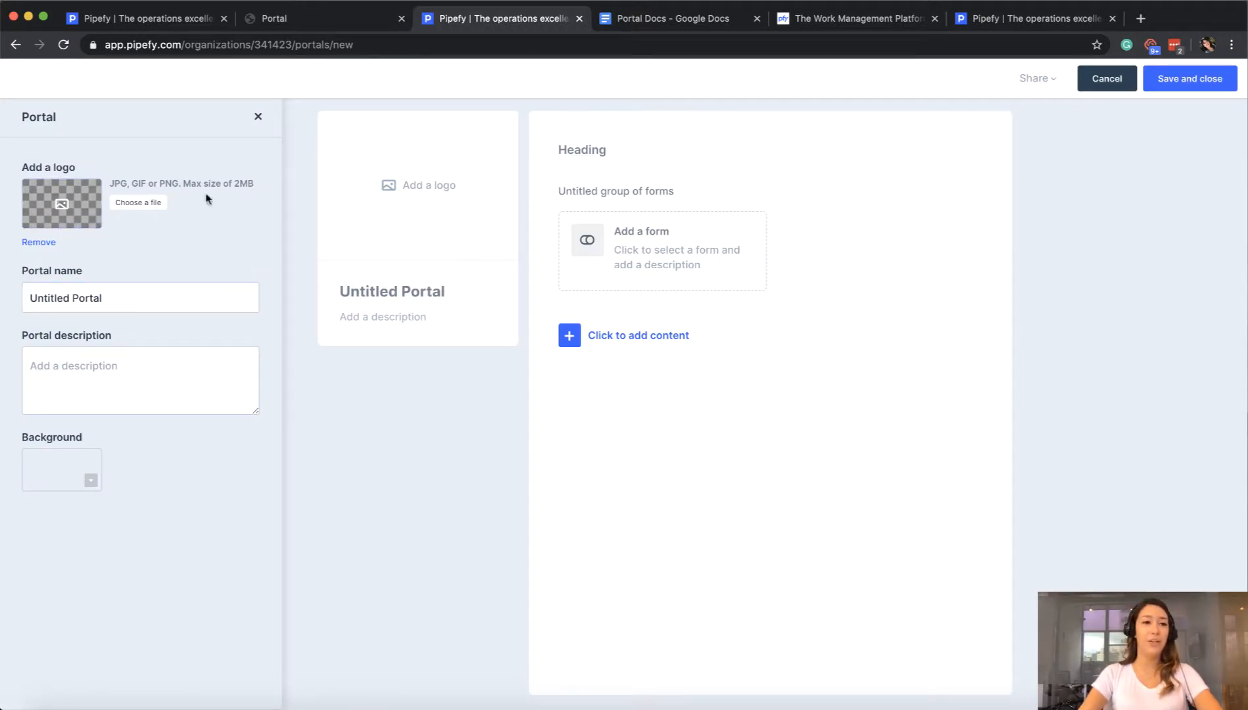
Step: Add pipefy-logo-black.png from the Desktop as the portal logo, zoomed out so the whole wordmark fits the crop frame
{"action": "left_click", "coordinate": [141, 212]}
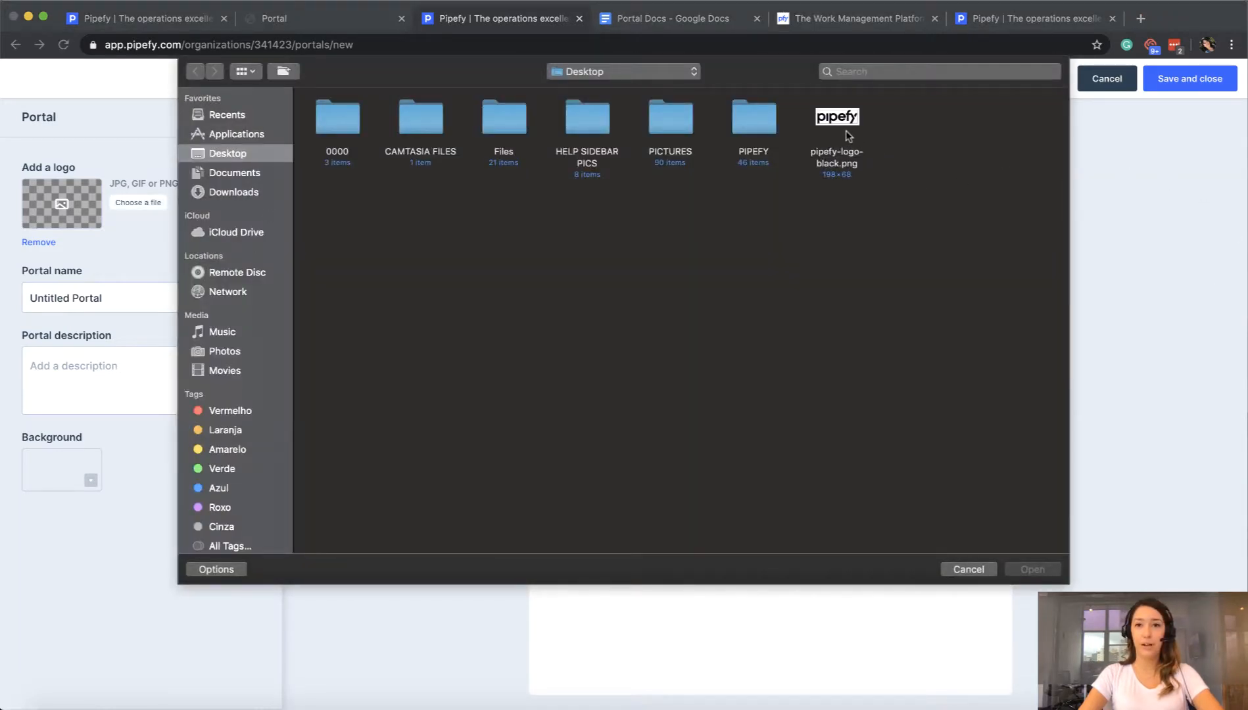
{"action": "left_click", "coordinate": [826, 118]}
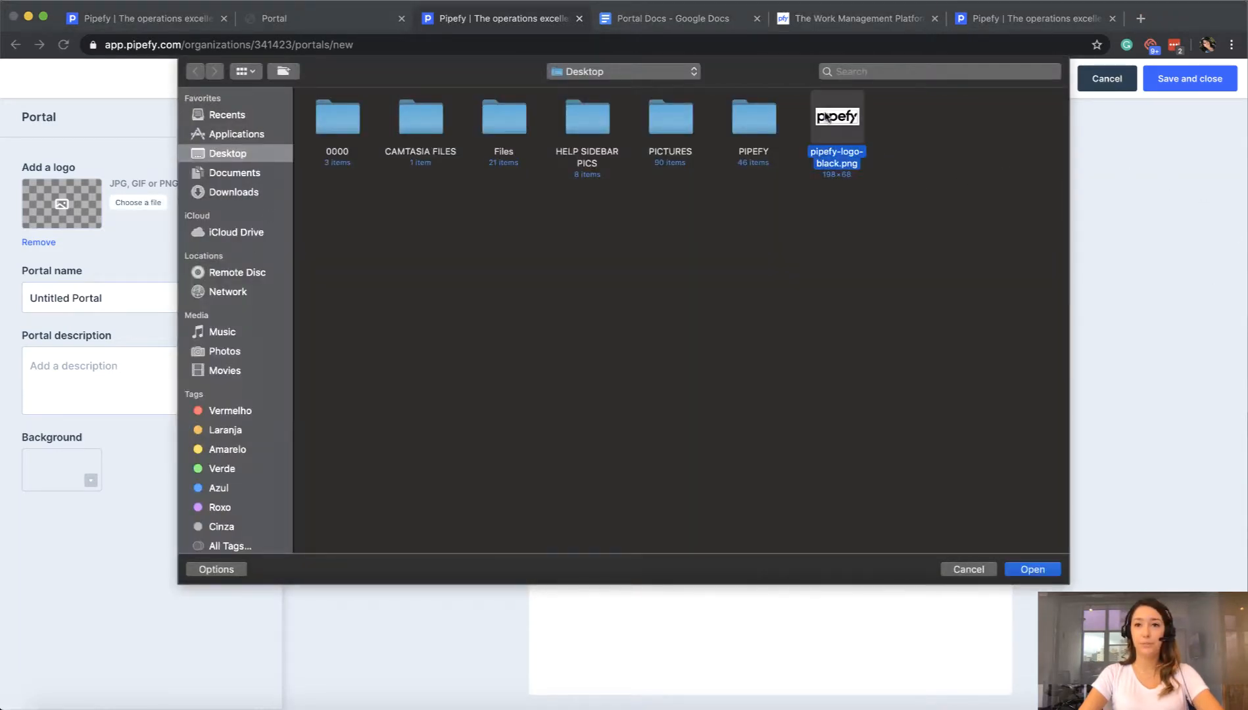
{"action": "left_click", "coordinate": [1045, 570]}
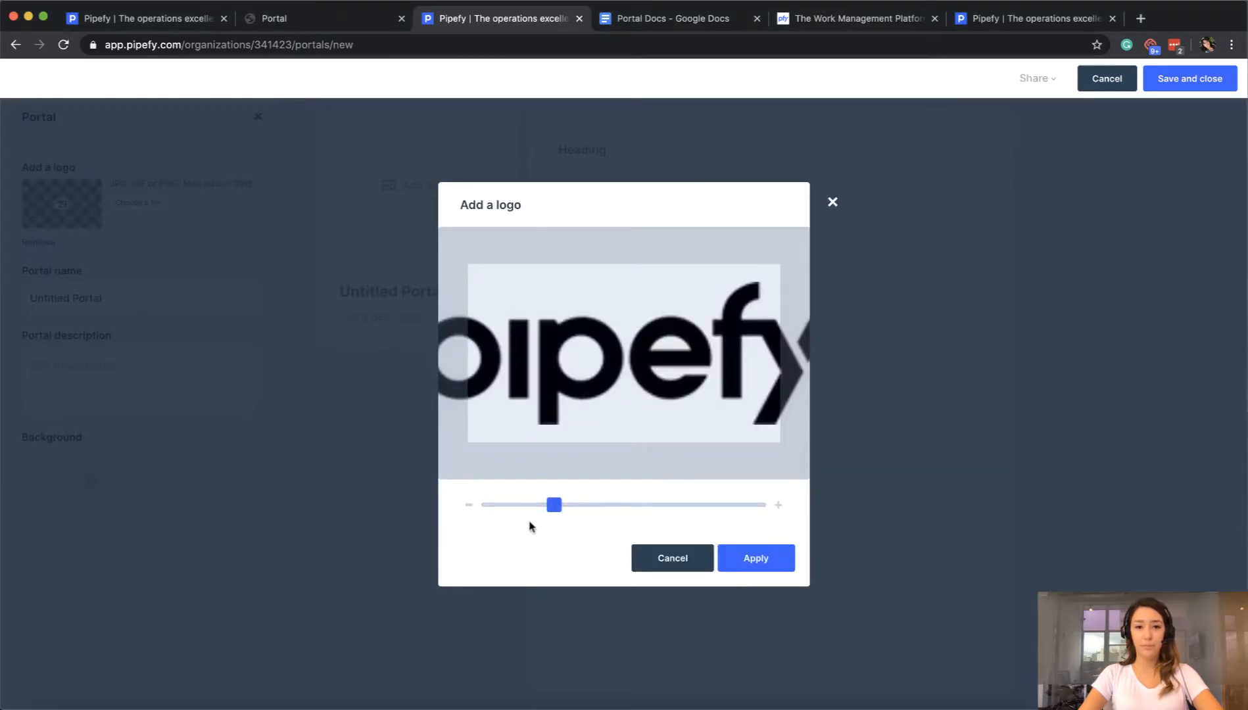
{"action": "left_click_drag", "start_coordinate": [555, 506], "coordinate": [538, 511]}
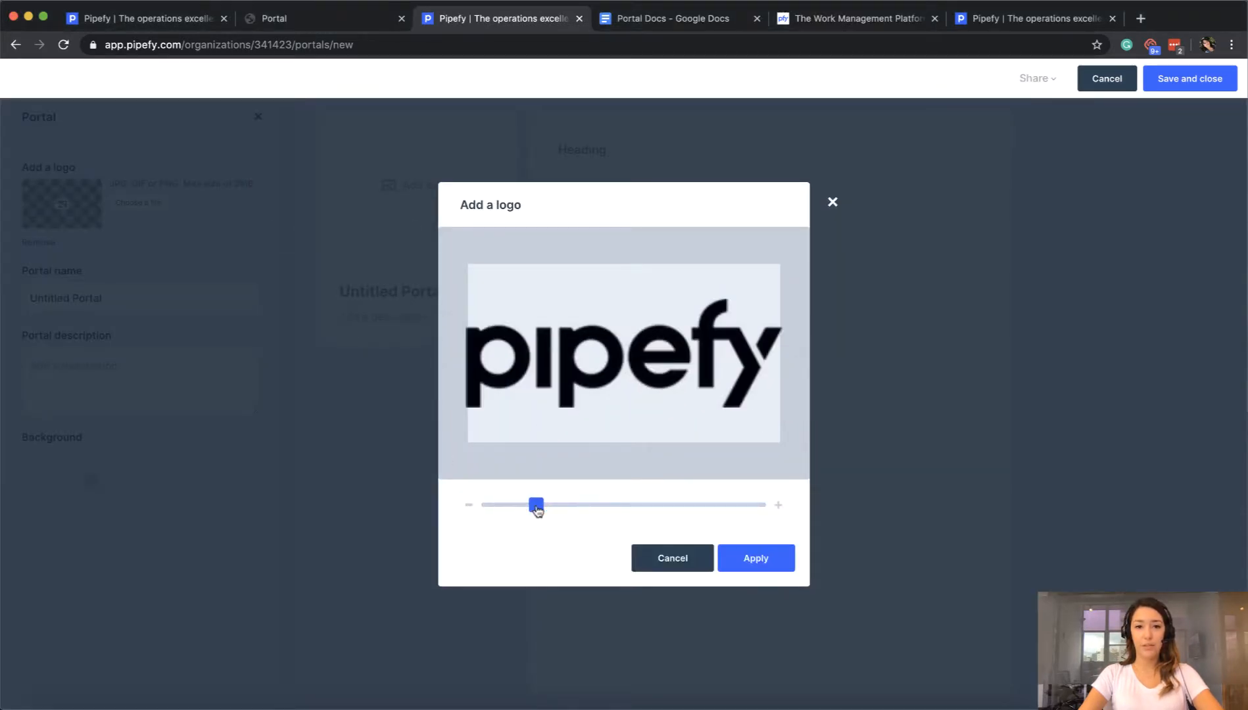
{"action": "left_click", "coordinate": [780, 568]}
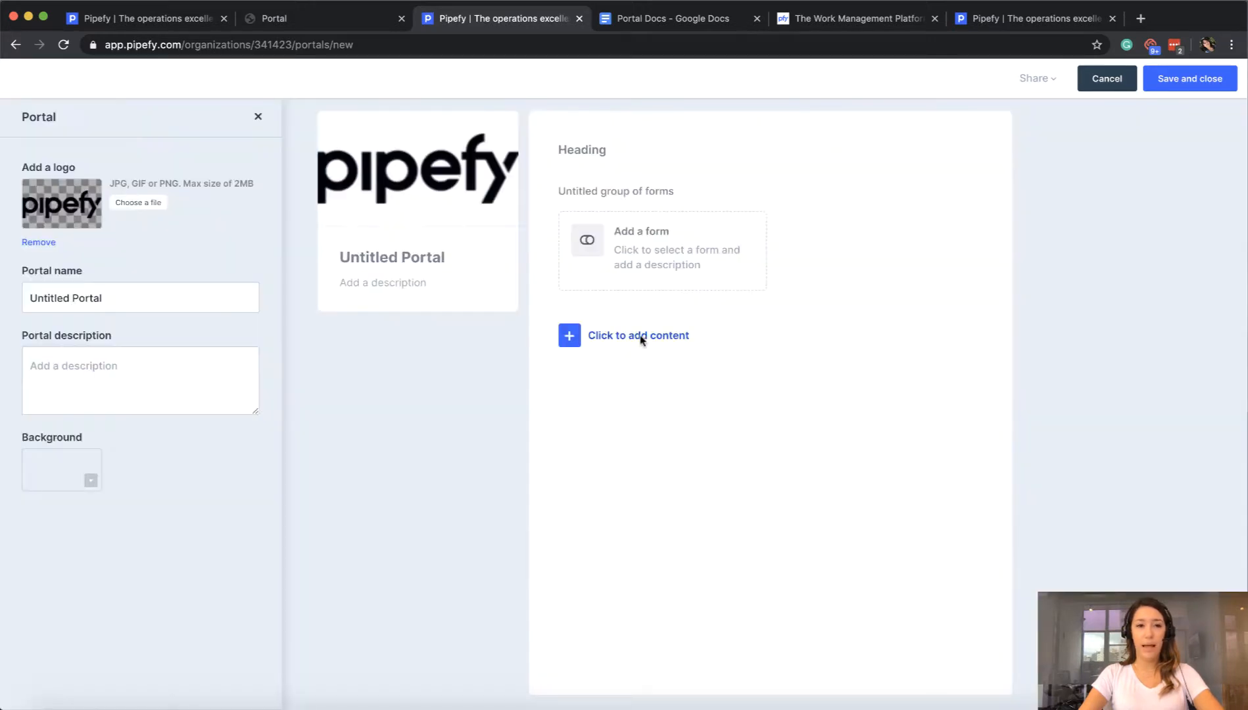
Step: Name the portal "Requests for finance team"
{"action": "left_click", "coordinate": [123, 294]}
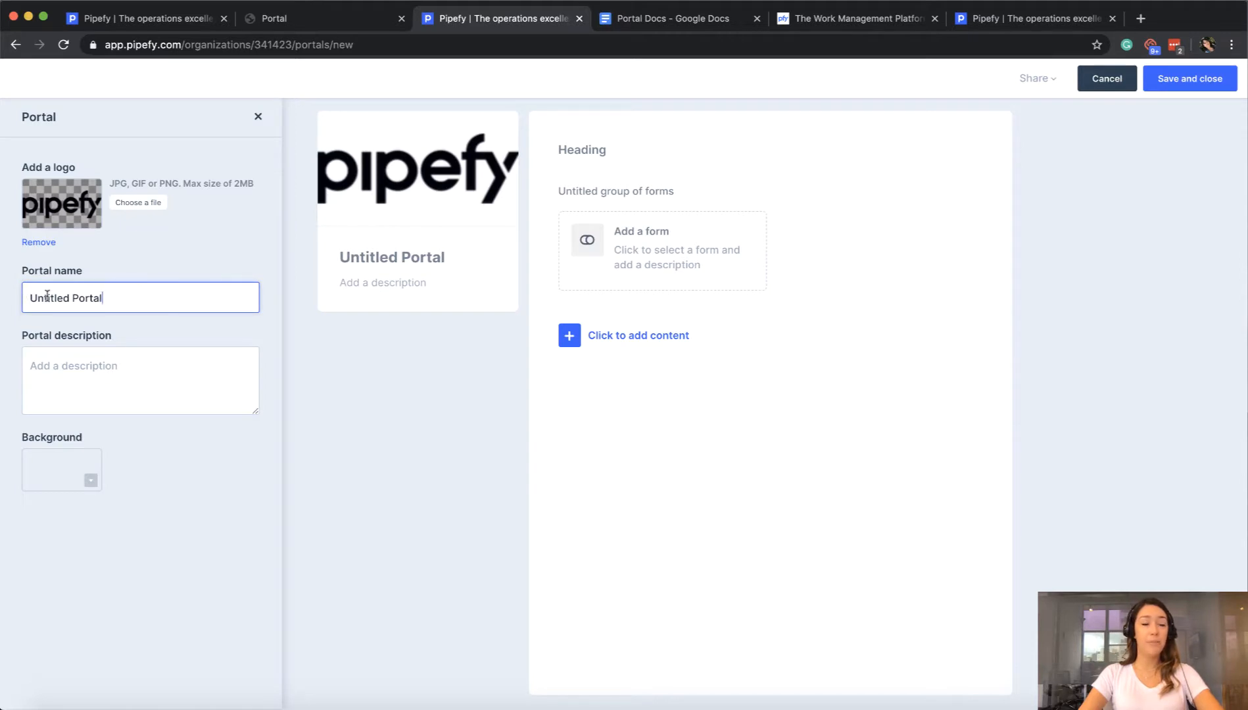
{"action": "left_click_drag", "start_coordinate": [132, 300], "coordinate": [12, 296]}
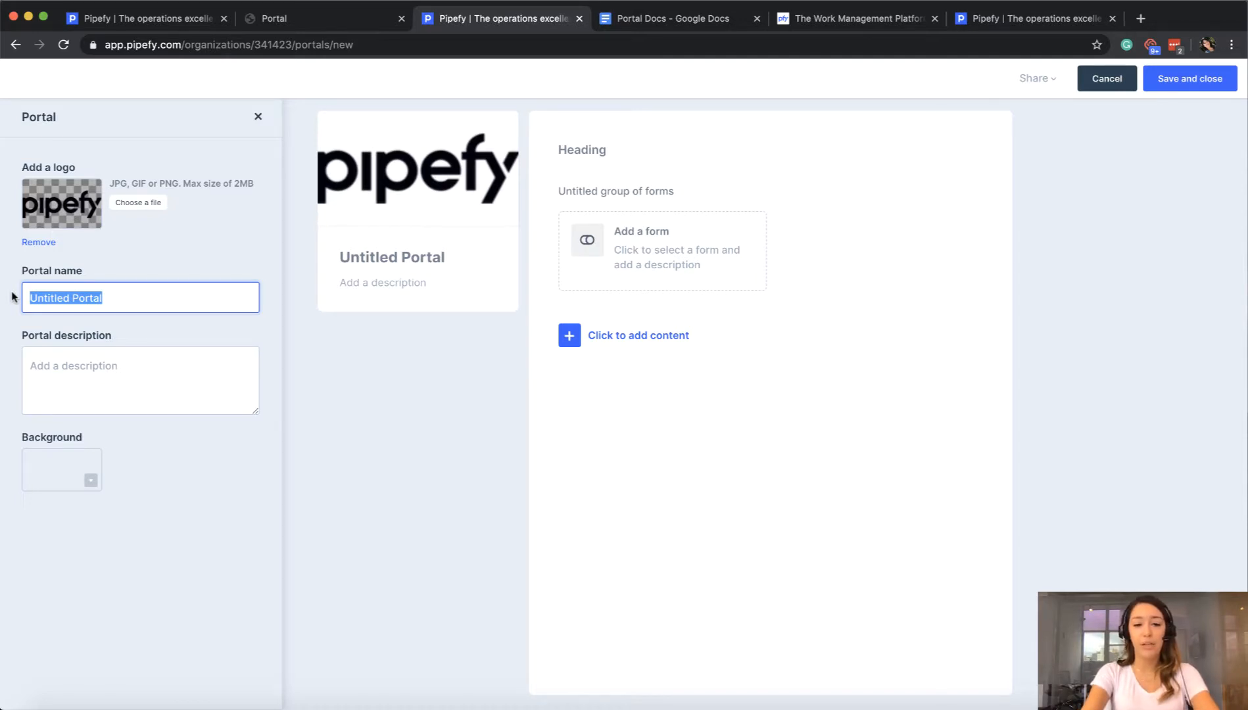
{"action": "type", "text": "Request"}
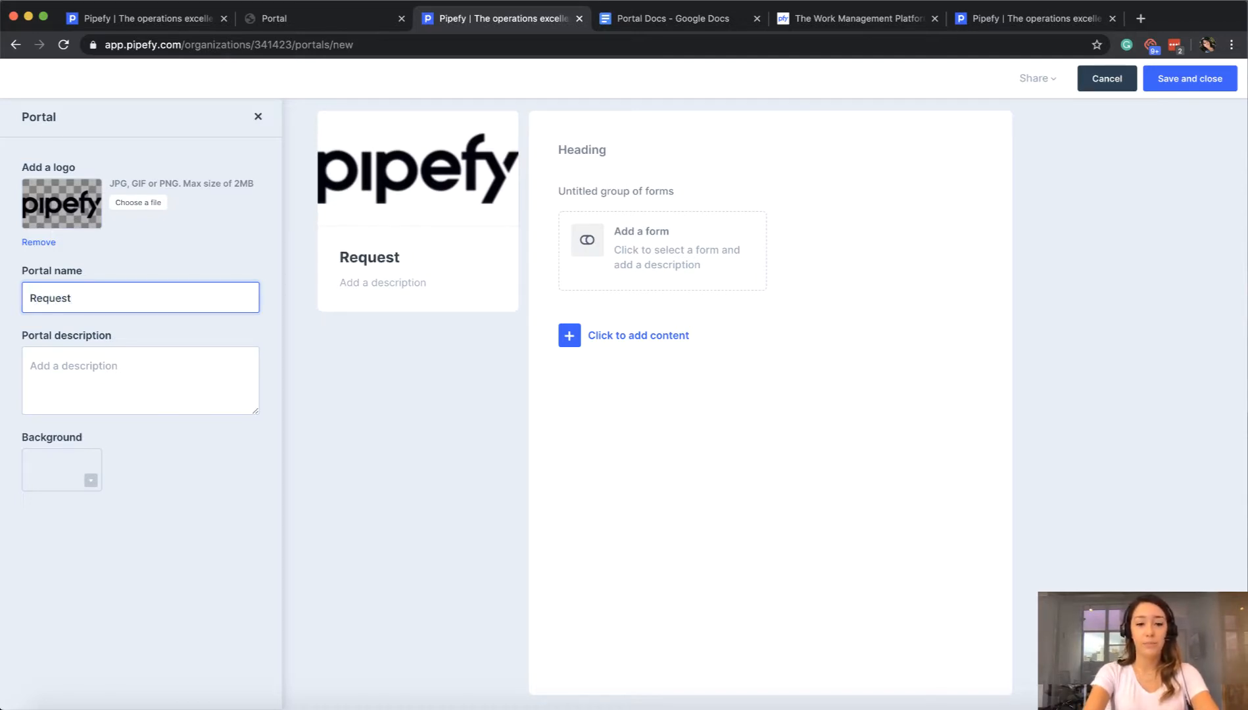
{"action": "type", "text": "s for "}
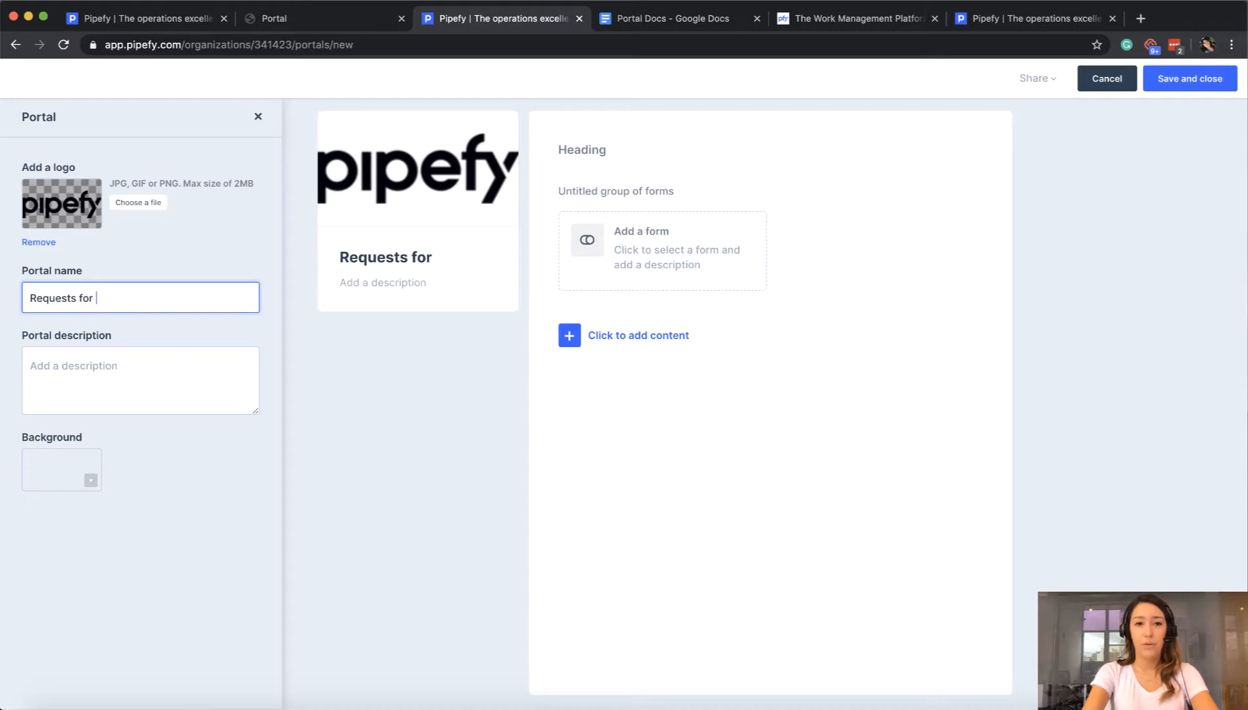
{"action": "type", "text": "finance te"}
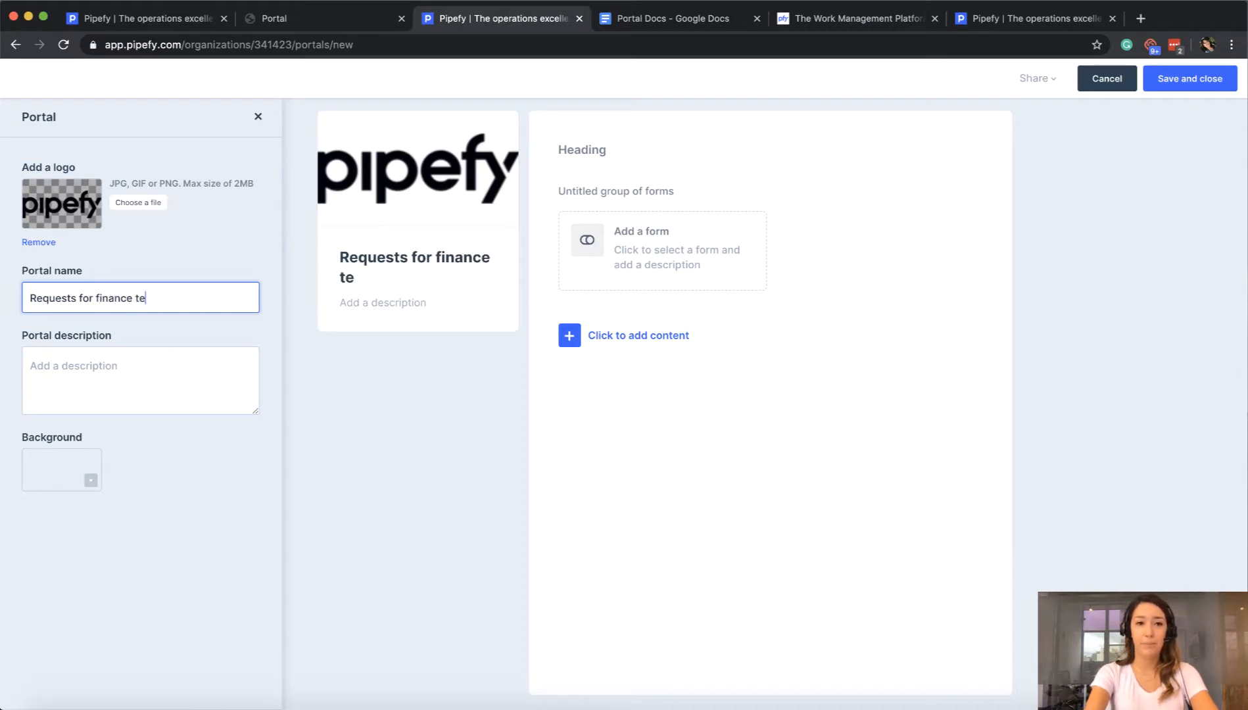
{"action": "type", "text": "am"}
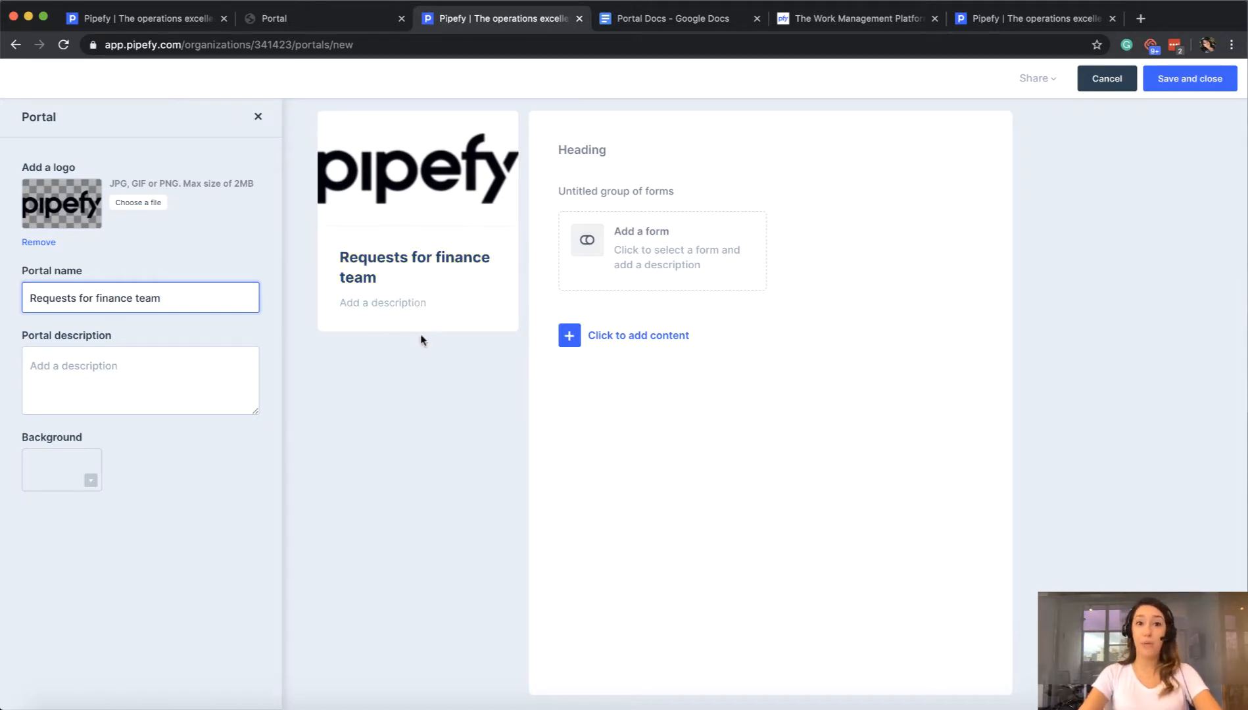
Step: Fill the portal description with the "Here you can submit requests from the available Finance team's services…" paragraph copied from the Portal Docs document in Google Docs
{"action": "left_click", "coordinate": [95, 369]}
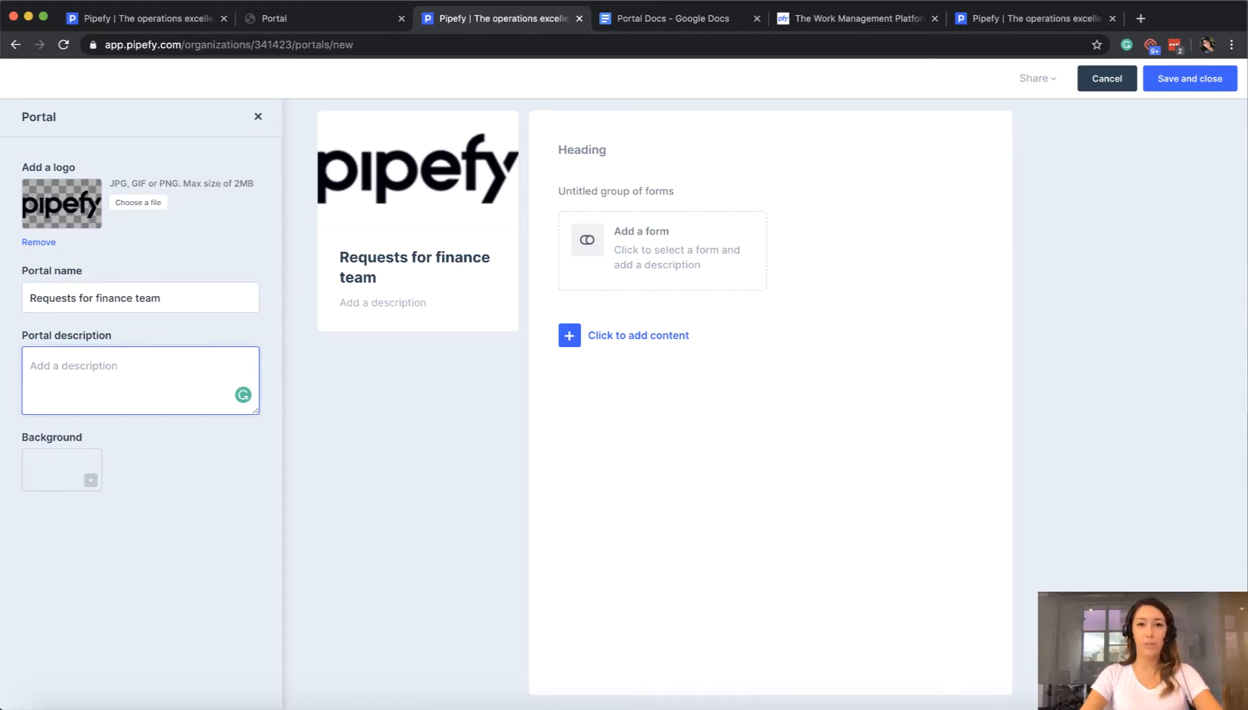
{"action": "left_click", "coordinate": [658, 18]}
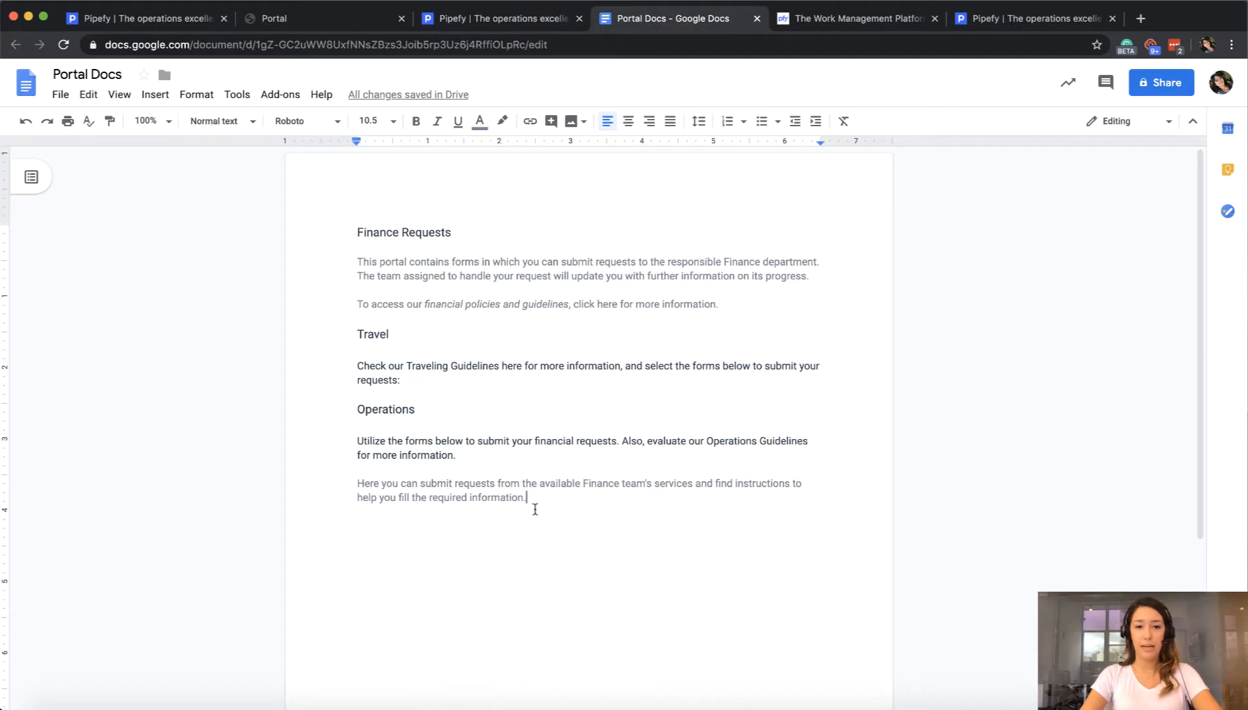
{"action": "left_click_drag", "start_coordinate": [552, 503], "coordinate": [358, 488]}
{"action": "key", "text": "super+c"}
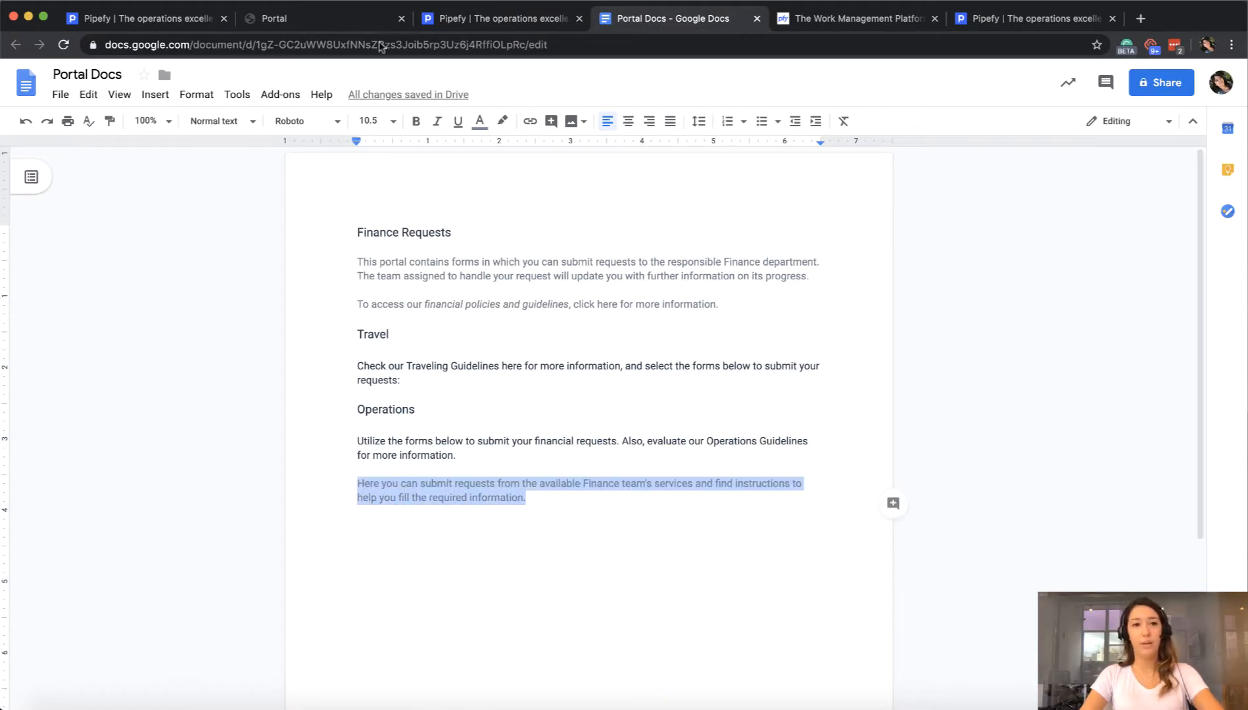
{"action": "left_click", "coordinate": [447, 17]}
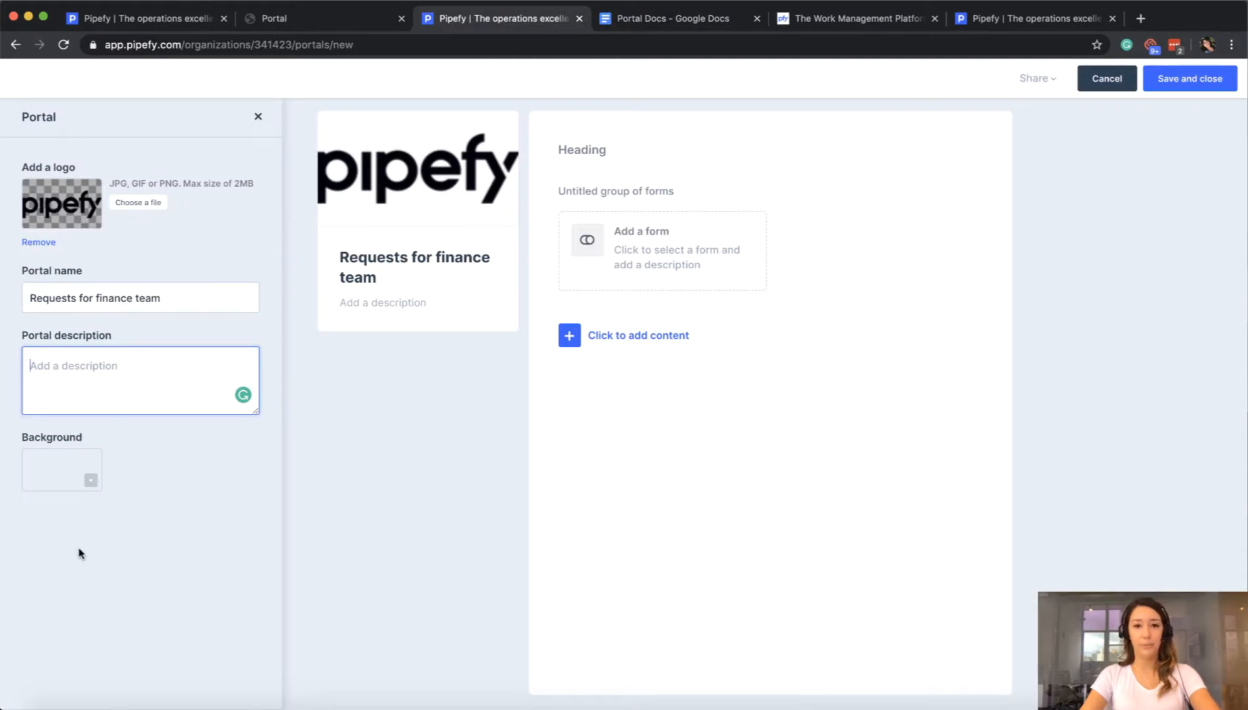
{"action": "key", "text": "super+v"}
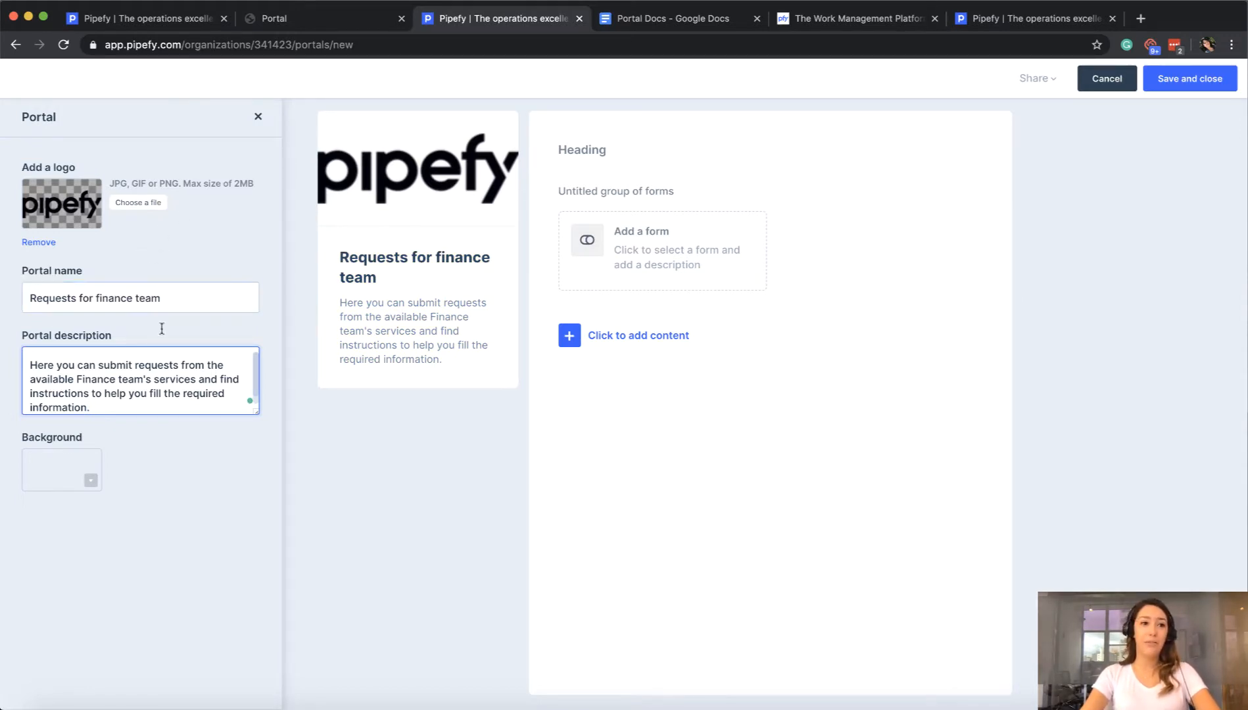
Step: Open the portal's background options and examine the preset colors and the custom color picker with its Hex value
{"action": "left_click", "coordinate": [91, 482]}
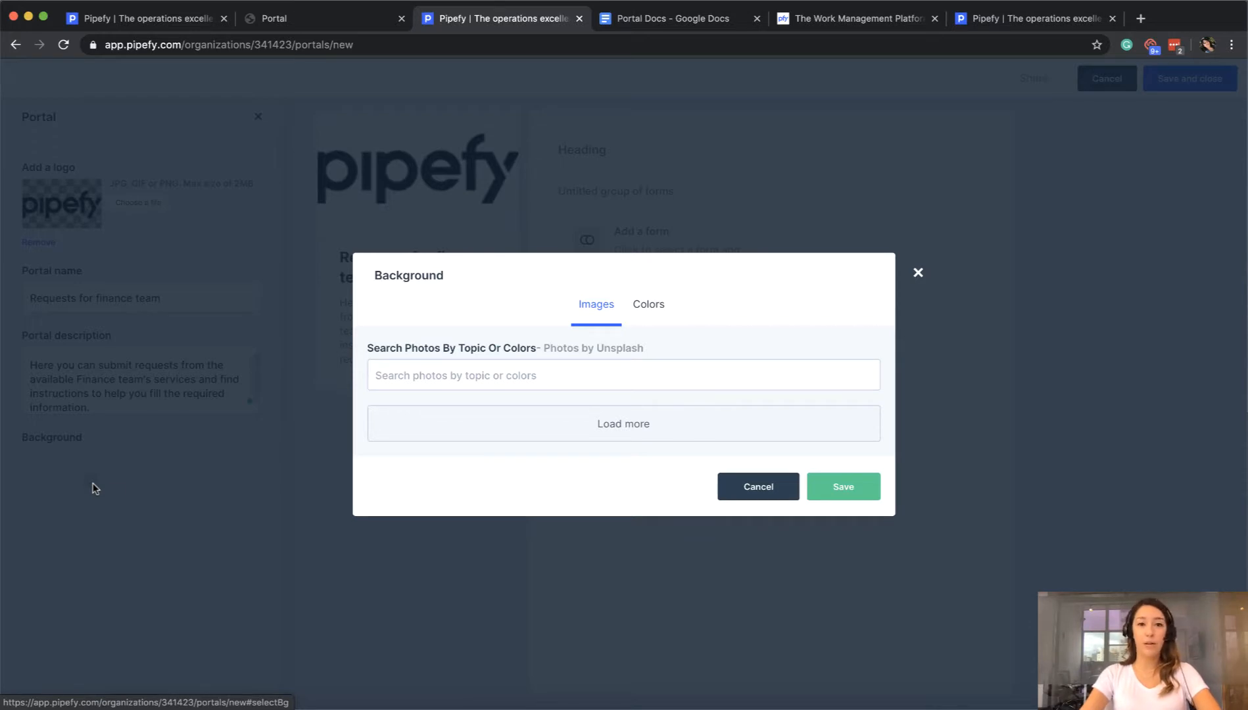
{"action": "left_click", "coordinate": [653, 306]}
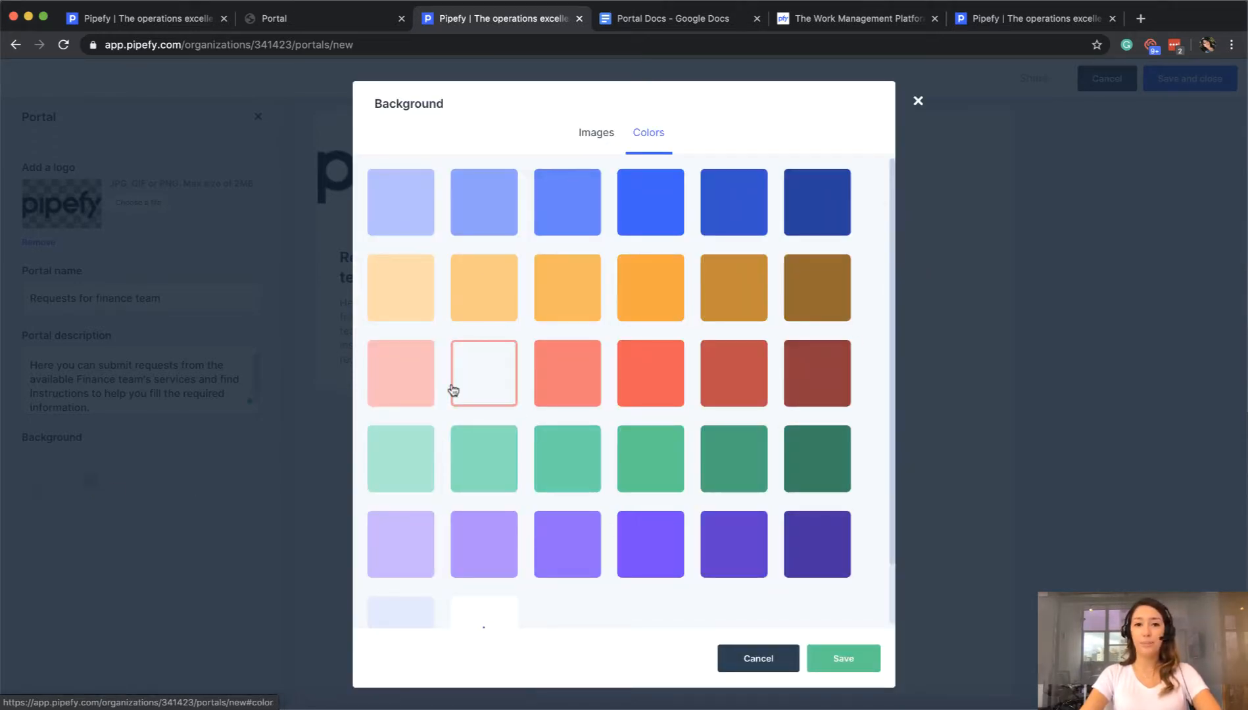
{"action": "scroll", "coordinate": [451, 390], "scroll_direction": "down", "scroll_amount": 2}
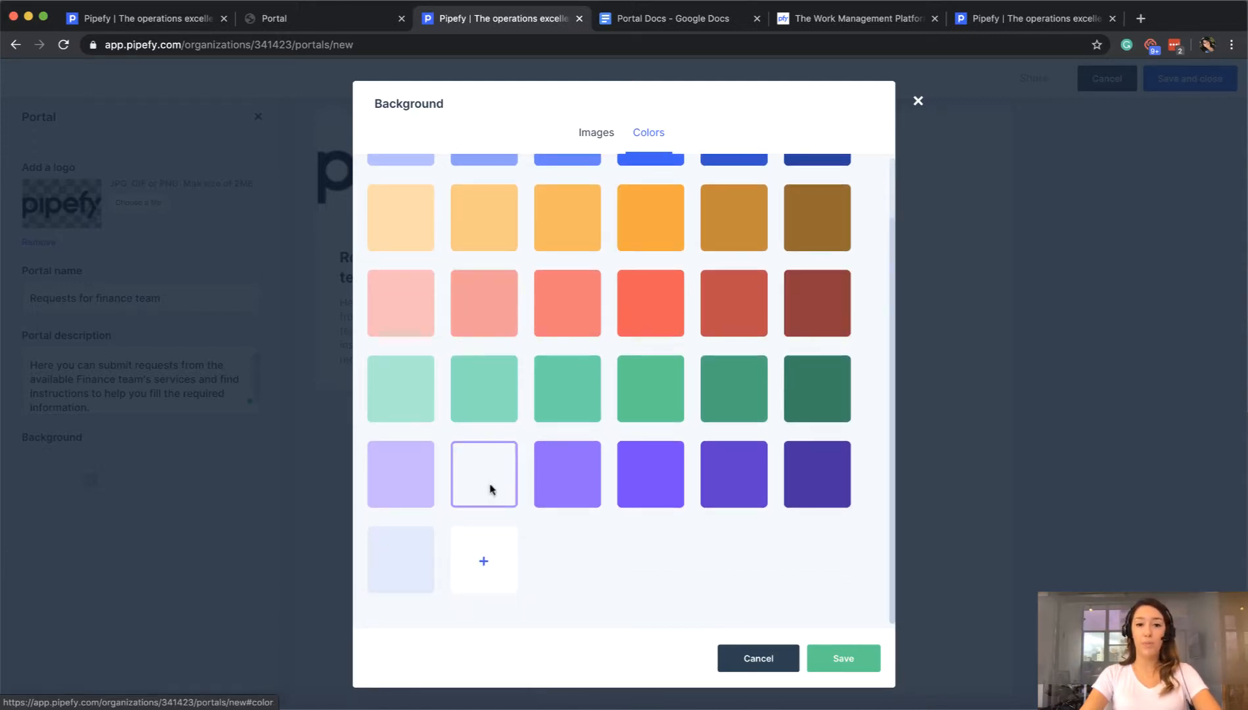
{"action": "left_click", "coordinate": [496, 560]}
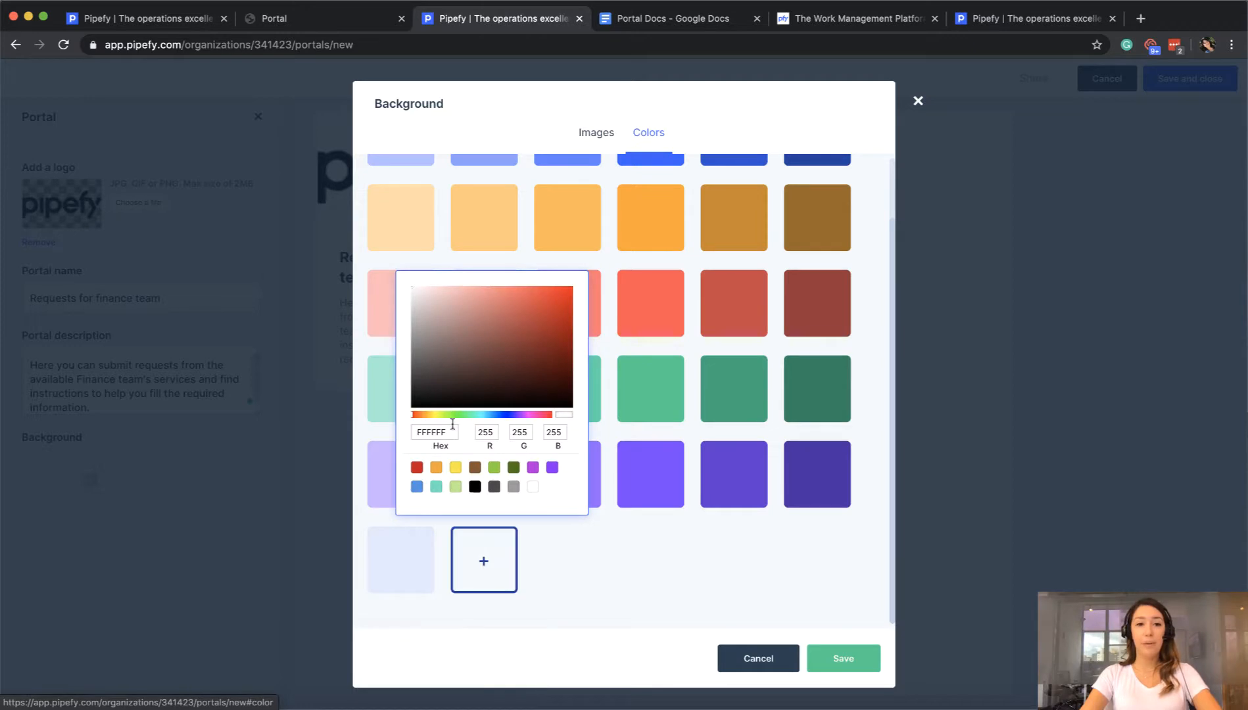
{"action": "left_click", "coordinate": [450, 431]}
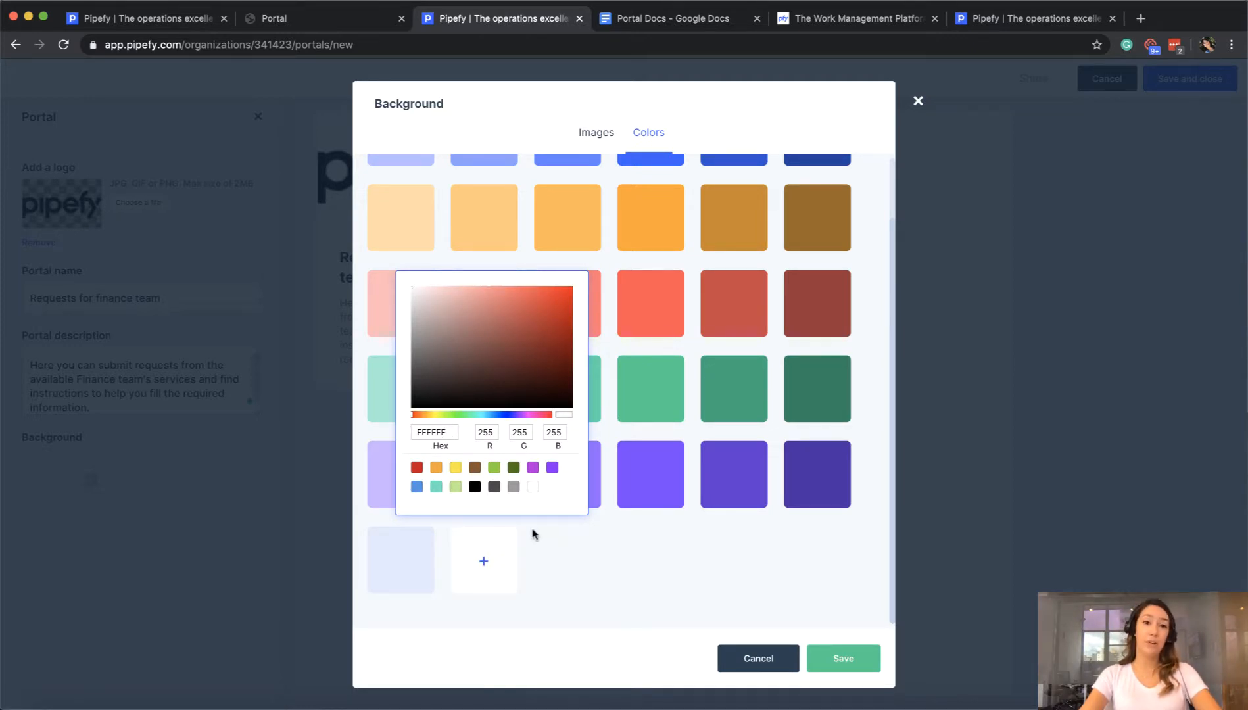
{"action": "left_click", "coordinate": [584, 565]}
{"action": "scroll", "coordinate": [586, 173], "scroll_direction": "up", "scroll_amount": 2}
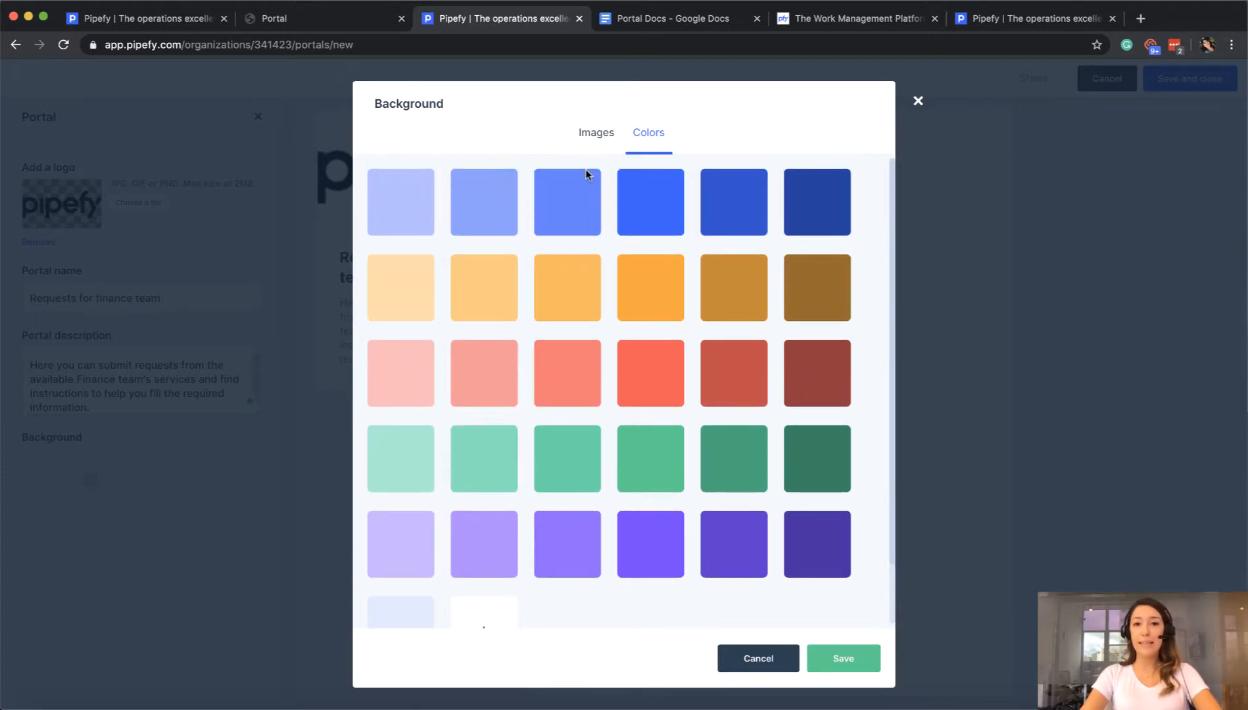
Step: Set the portal background to the Unsplash photo of a white flower among dark green leaves and save it
{"action": "left_click", "coordinate": [608, 131]}
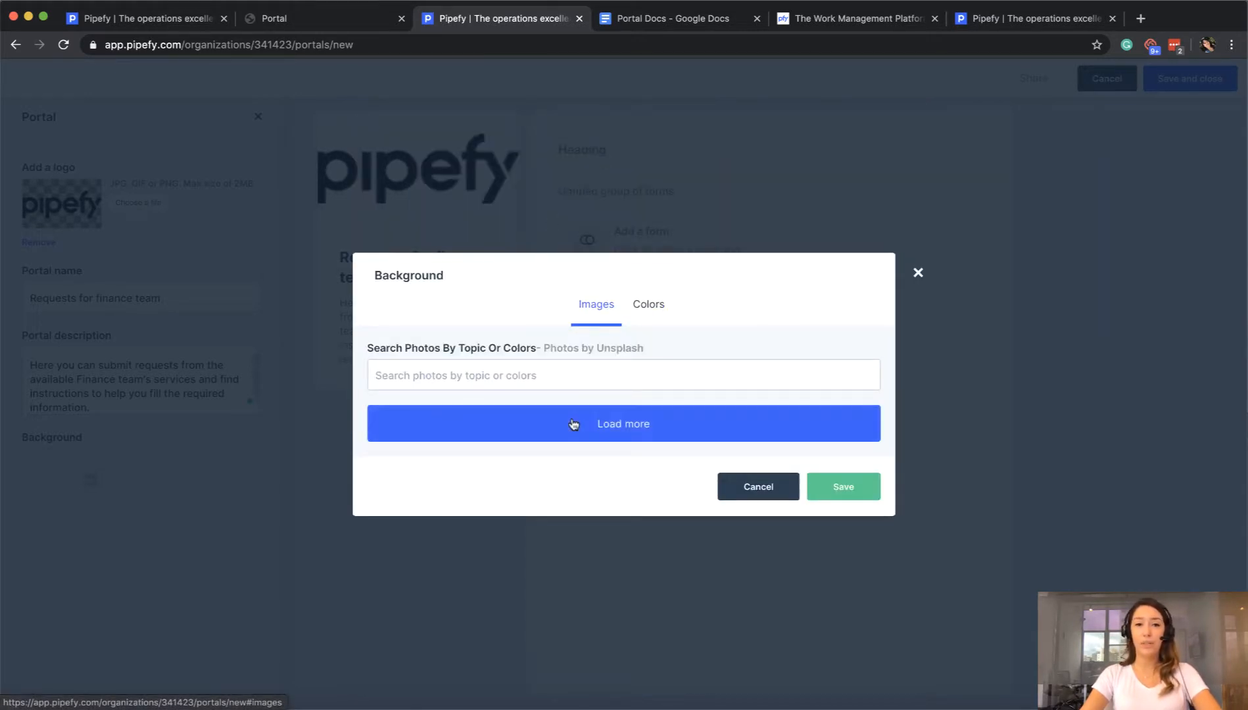
{"action": "left_click", "coordinate": [574, 425]}
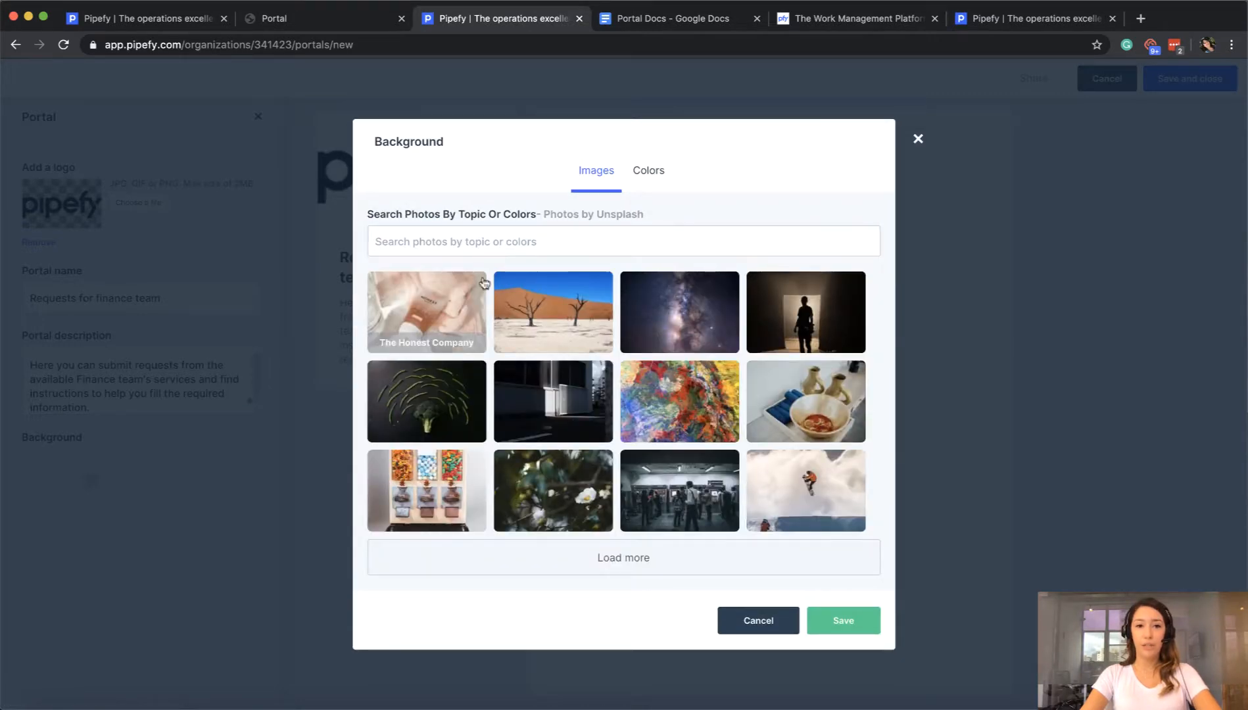
{"action": "left_click", "coordinate": [550, 488]}
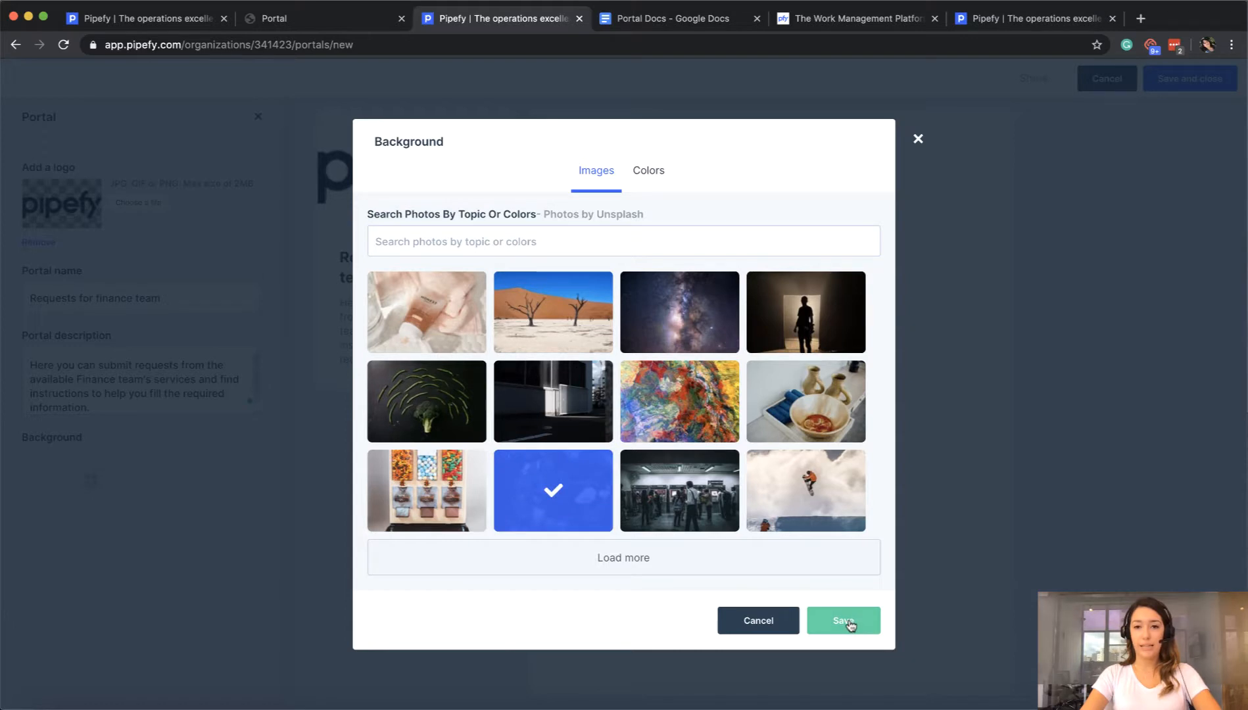
{"action": "left_click", "coordinate": [845, 622]}
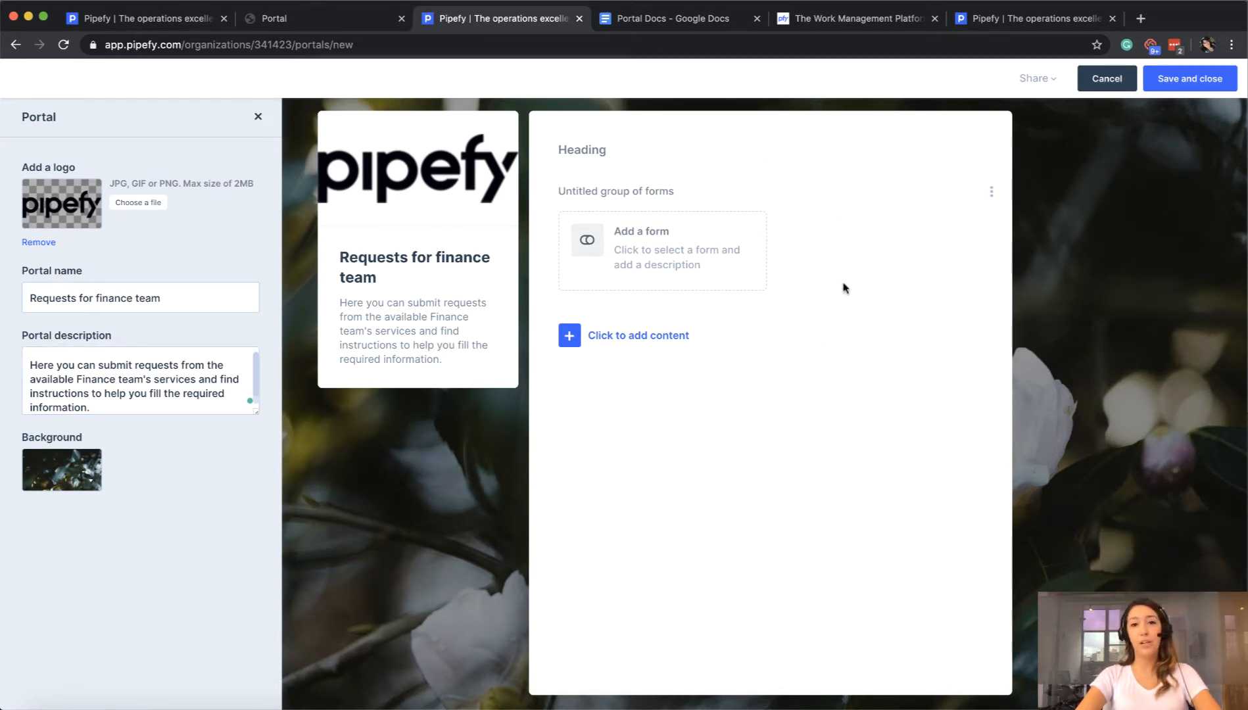
Step: Enter "Finance Requests" as the heading of the portal's content area
{"action": "left_click", "coordinate": [574, 152]}
{"action": "type", "text": "Fina"}
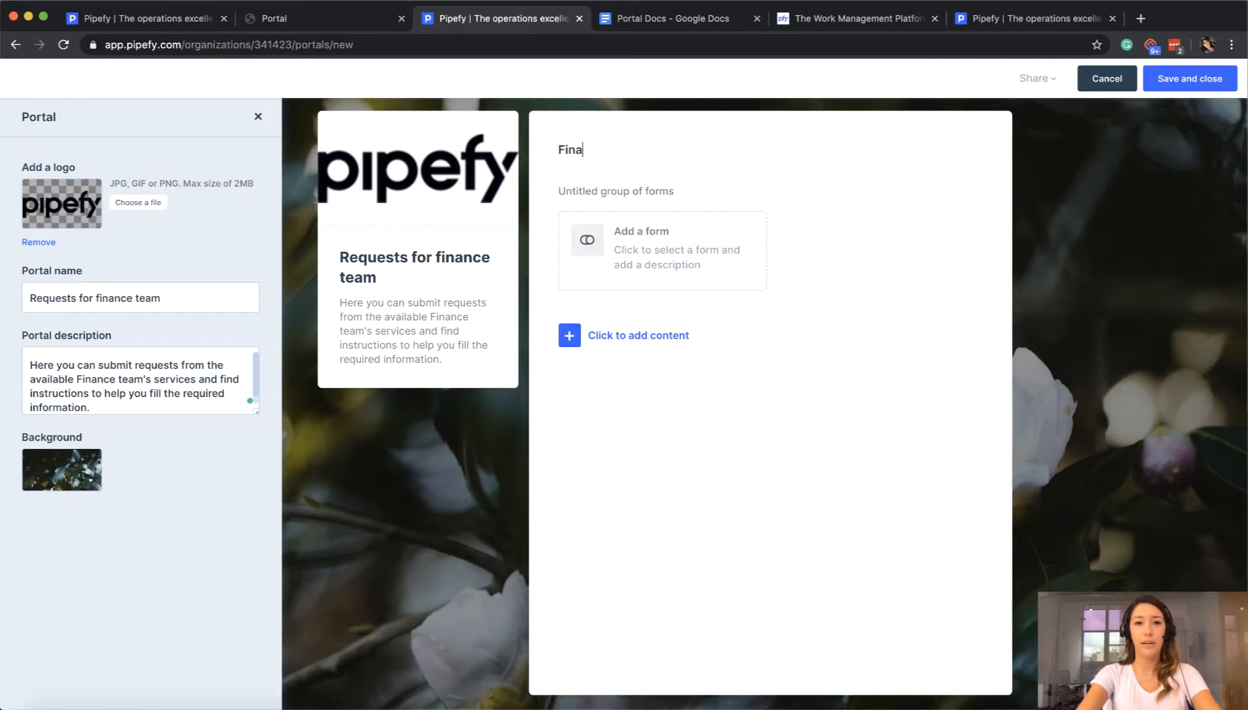
{"action": "type", "text": "nce Requests"}
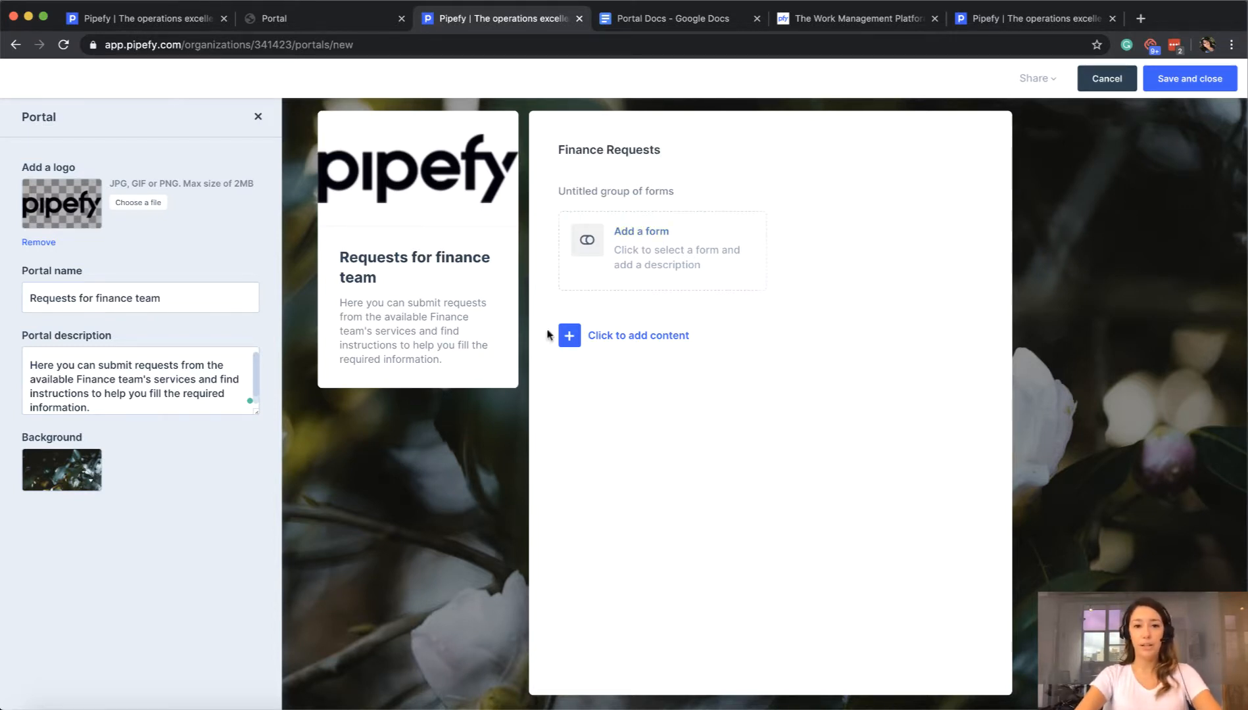
Step: Add a paragraph block to the portal content and move it up above the untitled group of forms
{"action": "left_click", "coordinate": [571, 337]}
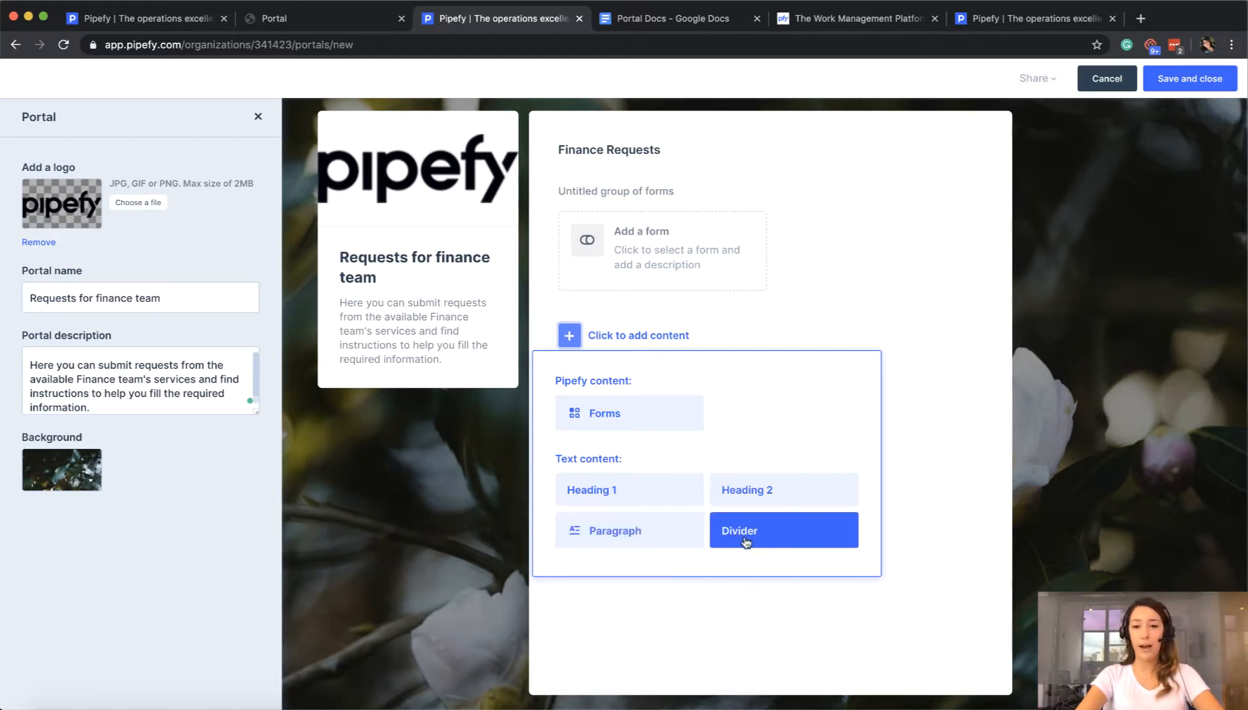
{"action": "left_click", "coordinate": [624, 538]}
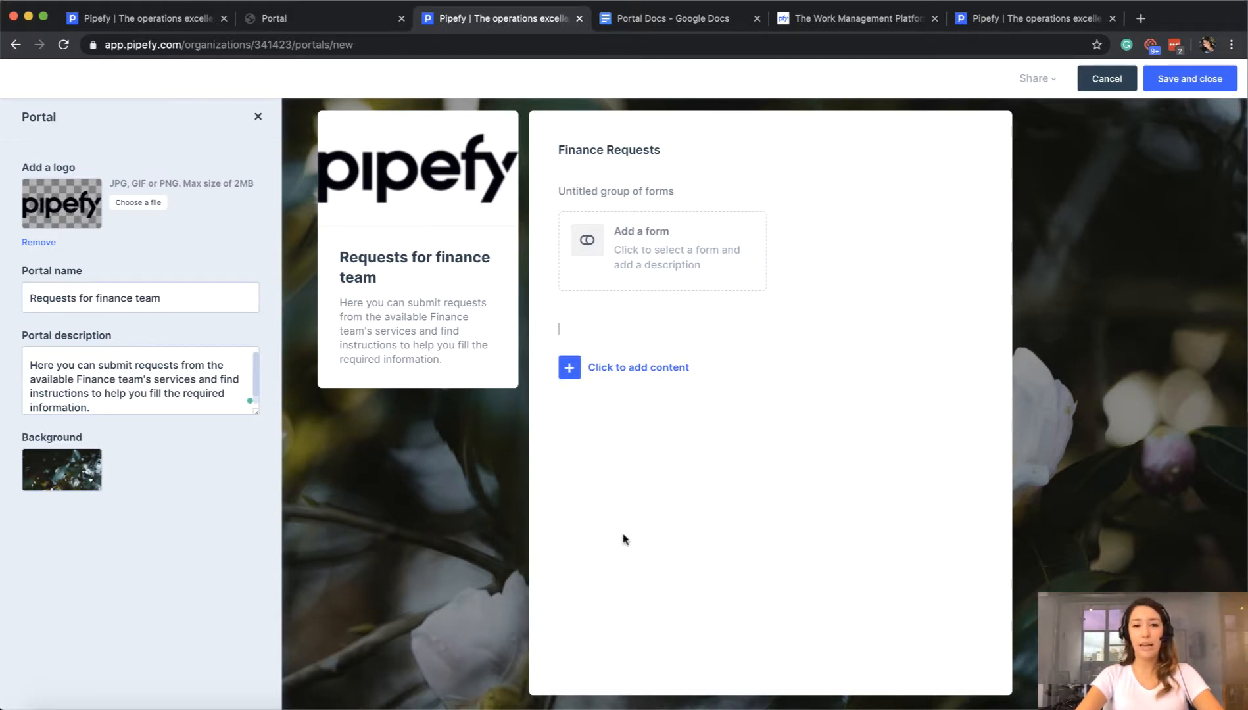
{"action": "left_click", "coordinate": [991, 329]}
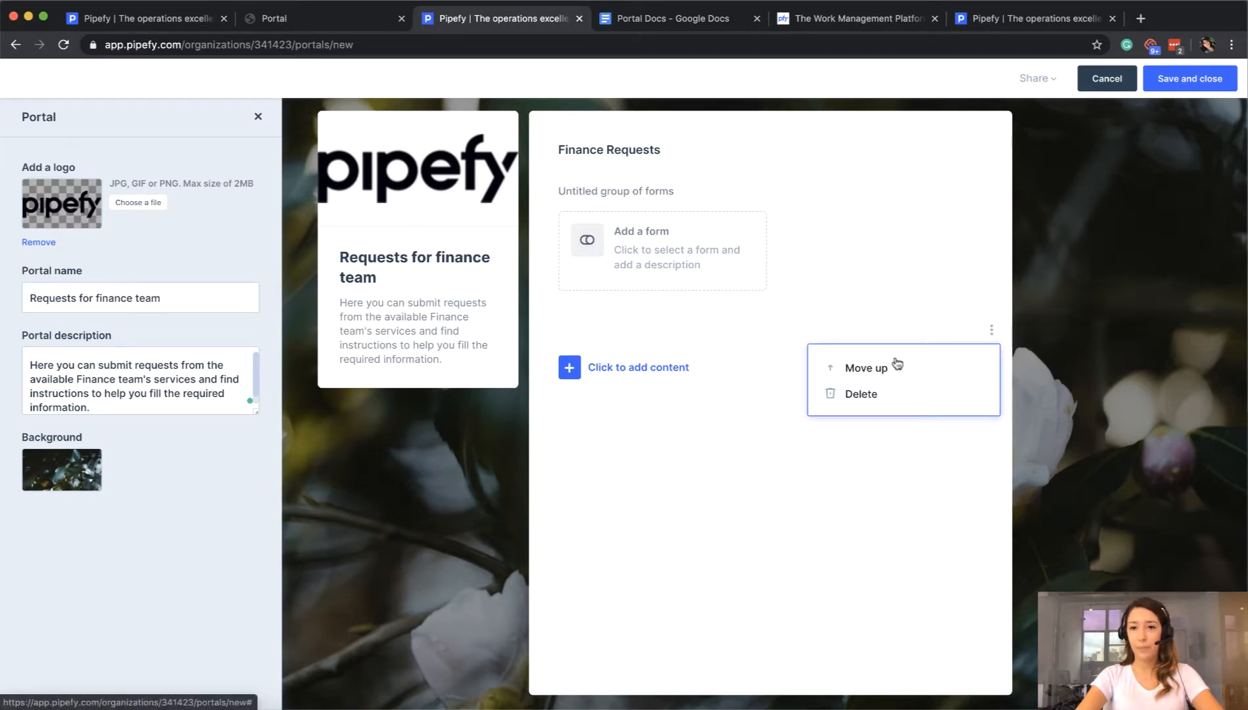
{"action": "left_click", "coordinate": [873, 367]}
Step: Fill the new paragraph with the "This portal contains forms…" and "To access our financial policies and guidelines…" text copied from Portal Docs in Google Docs
{"action": "left_click", "coordinate": [590, 176]}
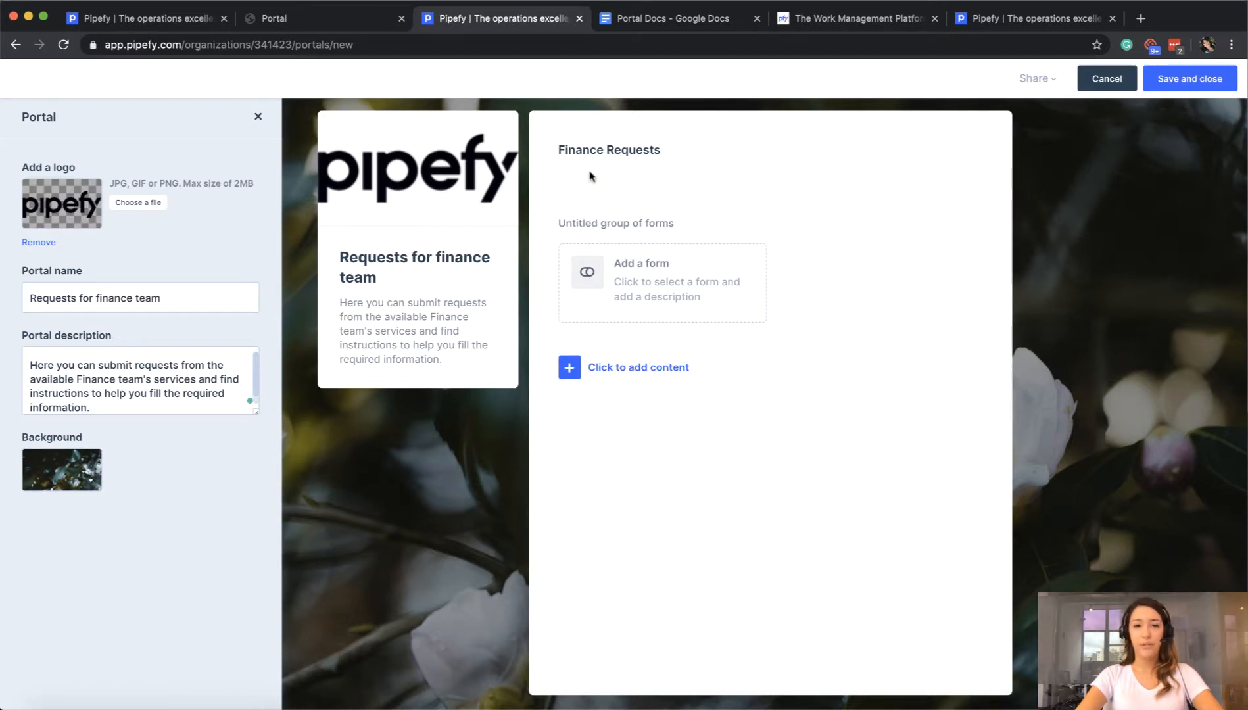
{"action": "left_click", "coordinate": [647, 20]}
{"action": "left_click", "coordinate": [750, 307]}
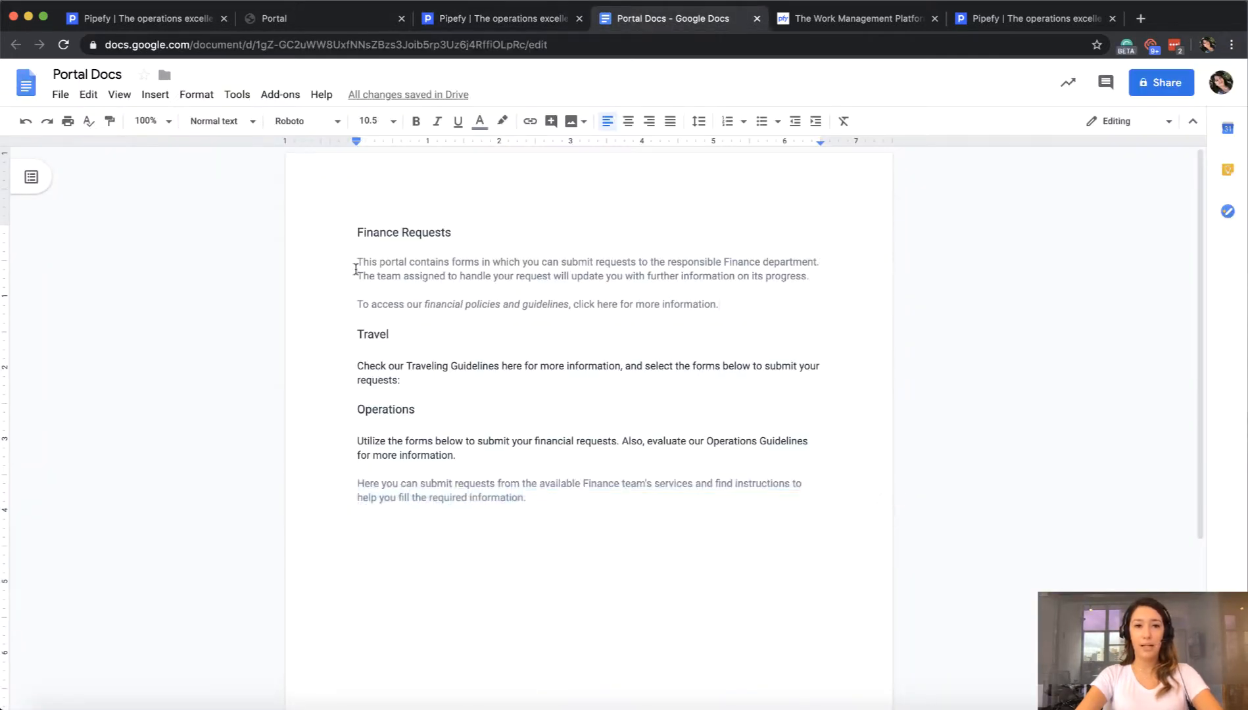
{"action": "left_click_drag", "start_coordinate": [357, 261], "coordinate": [755, 303]}
{"action": "key", "text": "ctrl+c"}
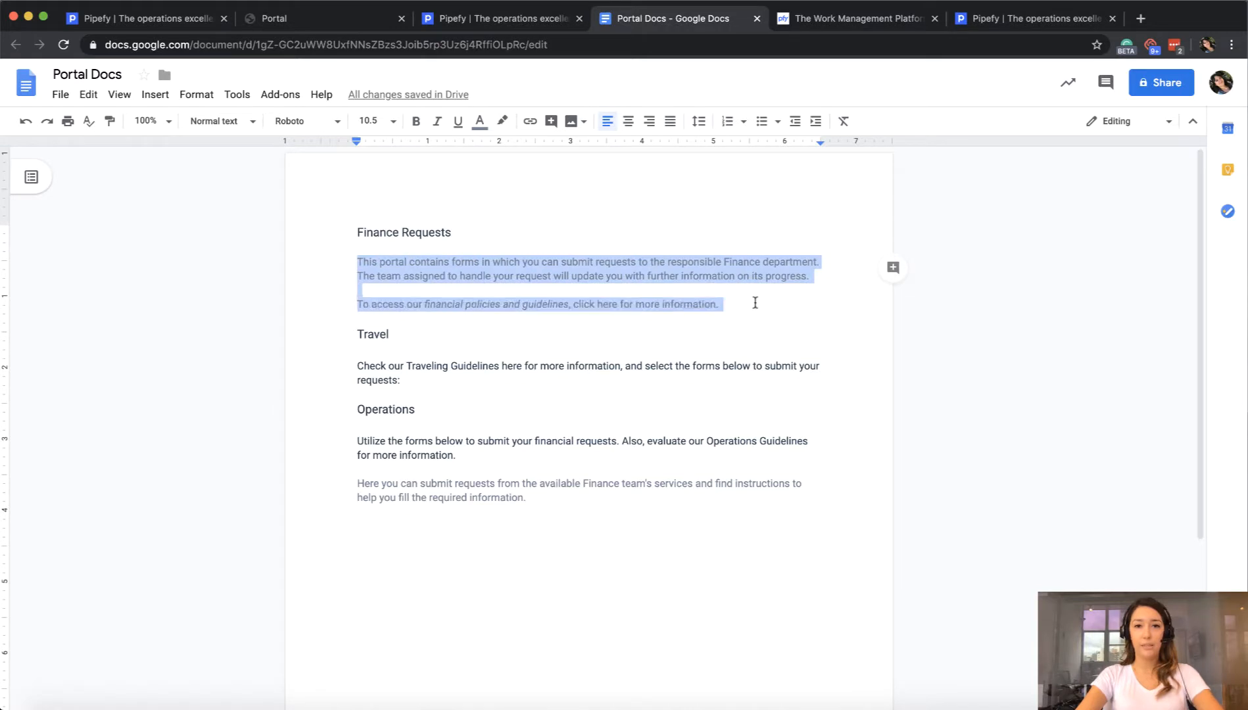
{"action": "left_click", "coordinate": [460, 19]}
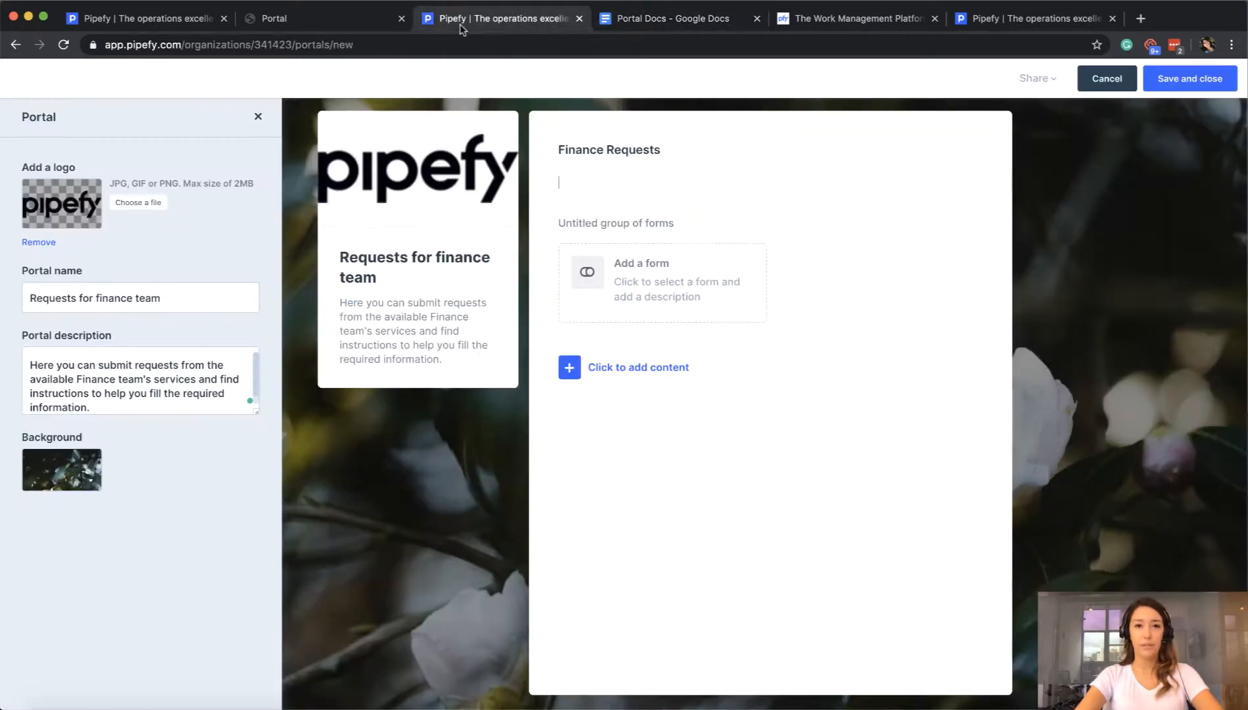
{"action": "key", "text": "ctrl+v"}
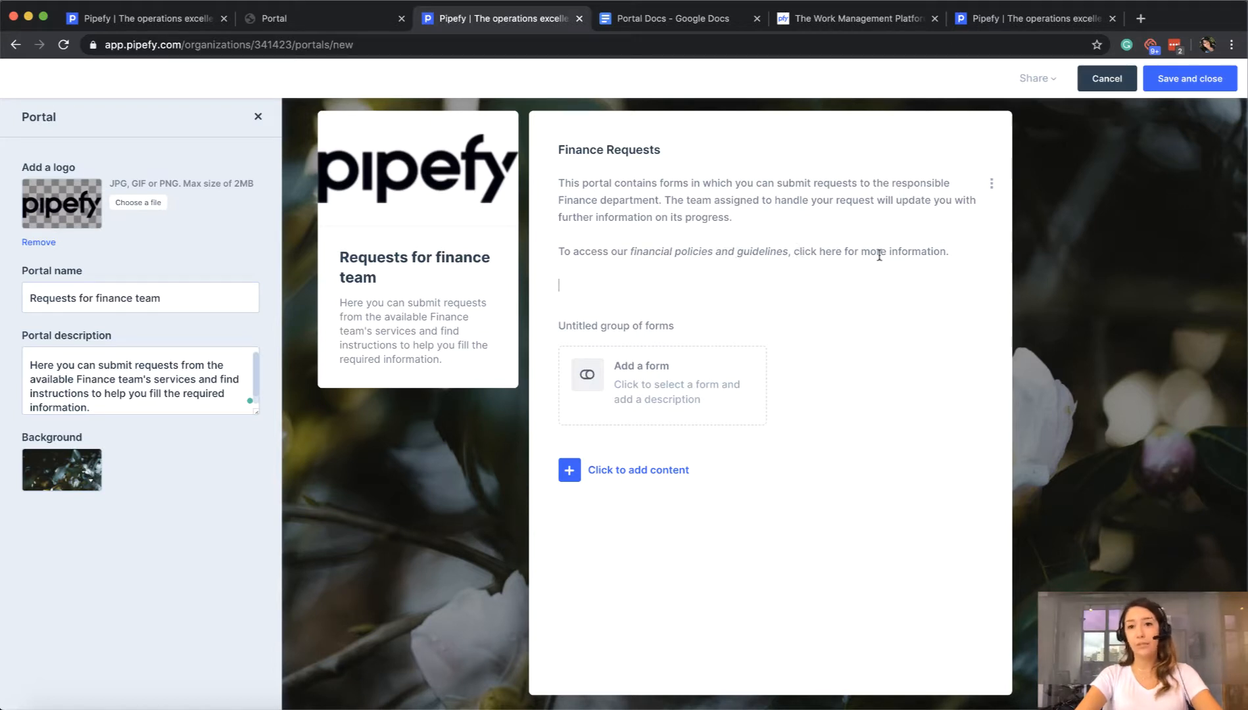
{"action": "left_click_drag", "start_coordinate": [794, 252], "coordinate": [841, 252]}
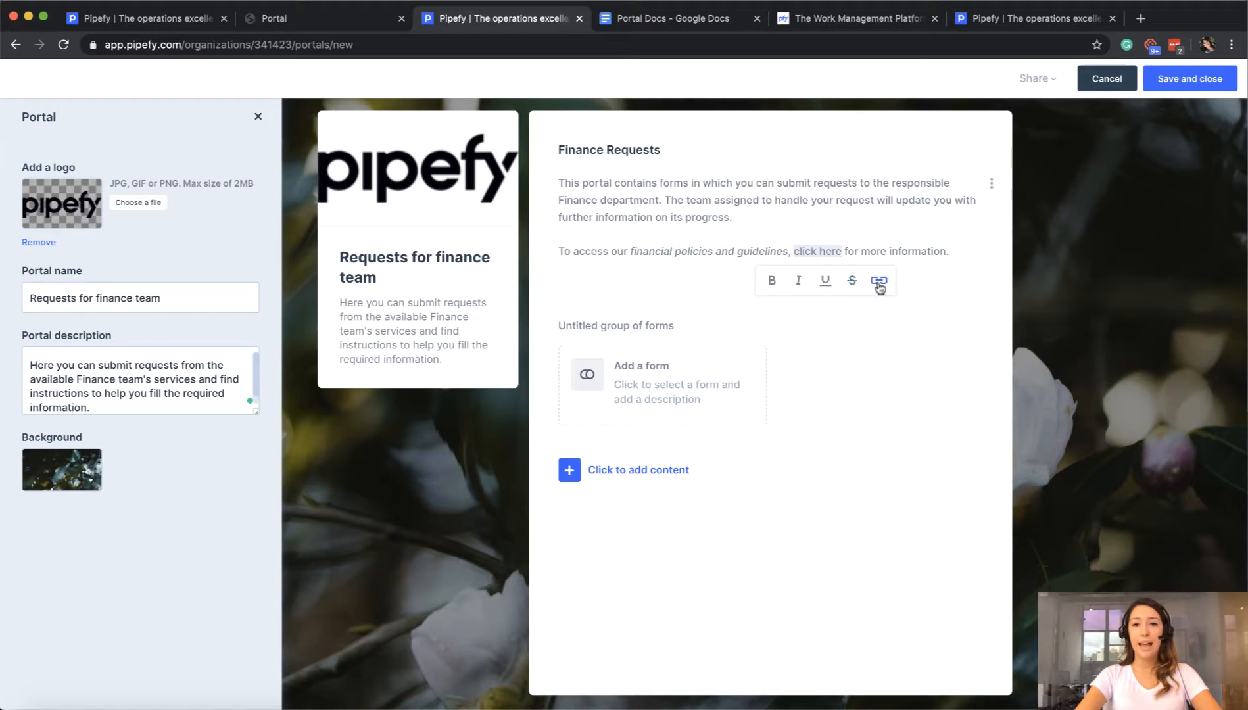
{"action": "left_click", "coordinate": [846, 18]}
{"action": "left_click", "coordinate": [814, 51]}
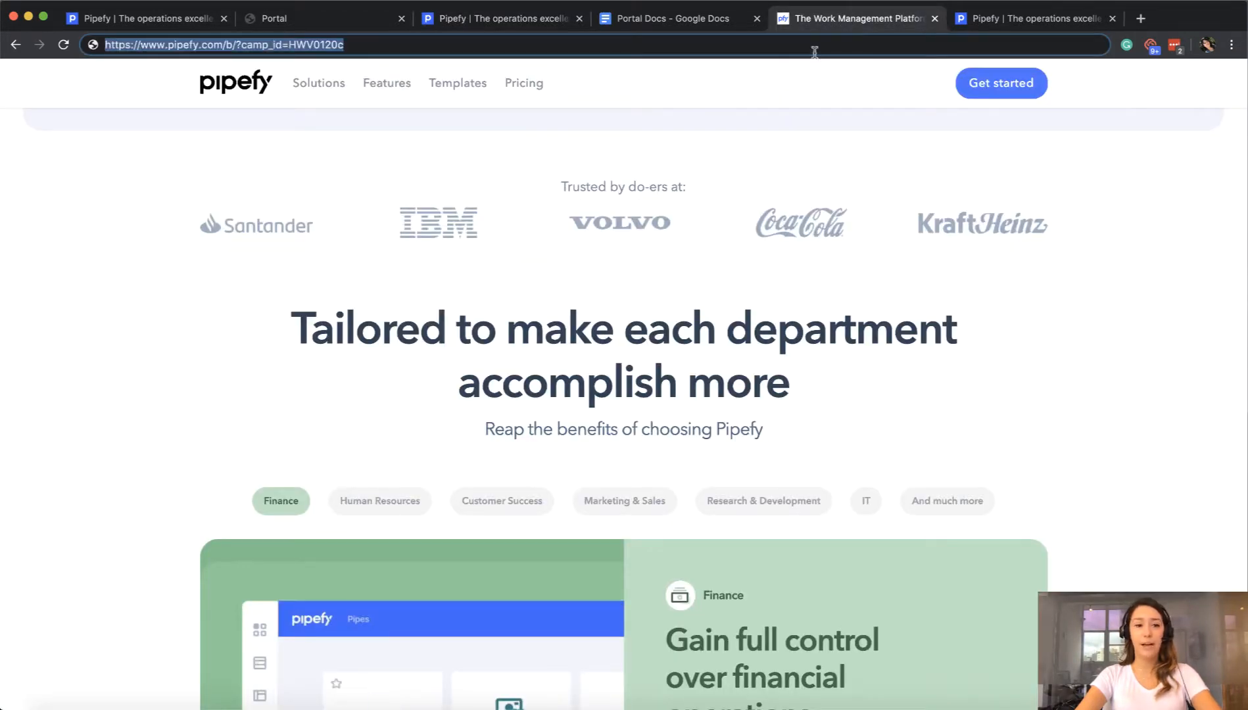
{"action": "left_click", "coordinate": [516, 24]}
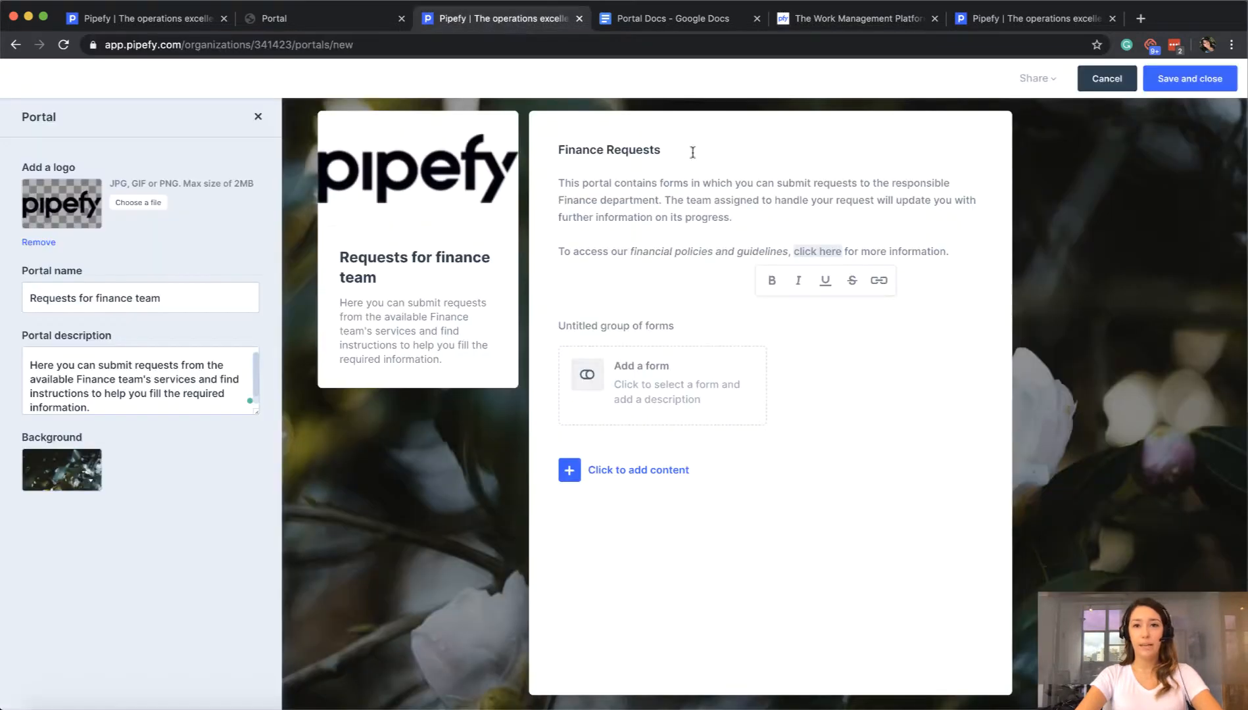
{"action": "left_click", "coordinate": [878, 280]}
{"action": "key", "text": "ctrl+v"}
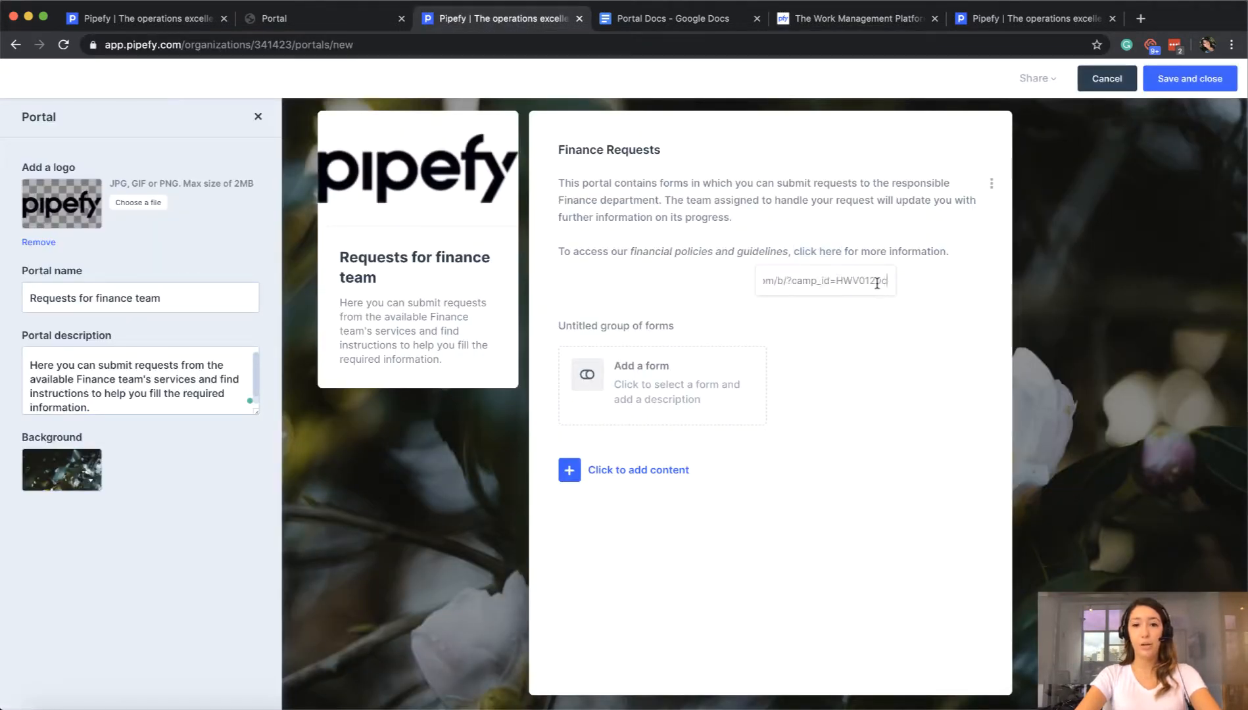
{"action": "key", "text": "Return"}
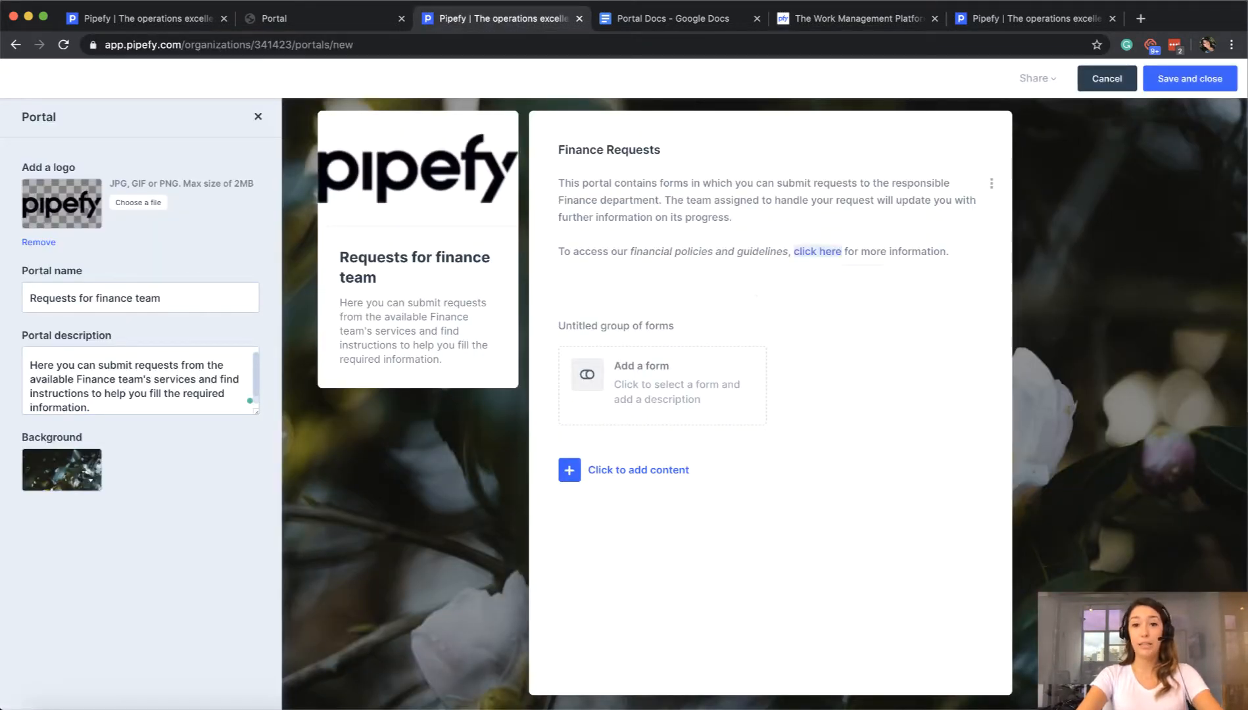
{"action": "left_click", "coordinate": [755, 257]}
{"action": "mouse_move", "coordinate": [820, 259]}
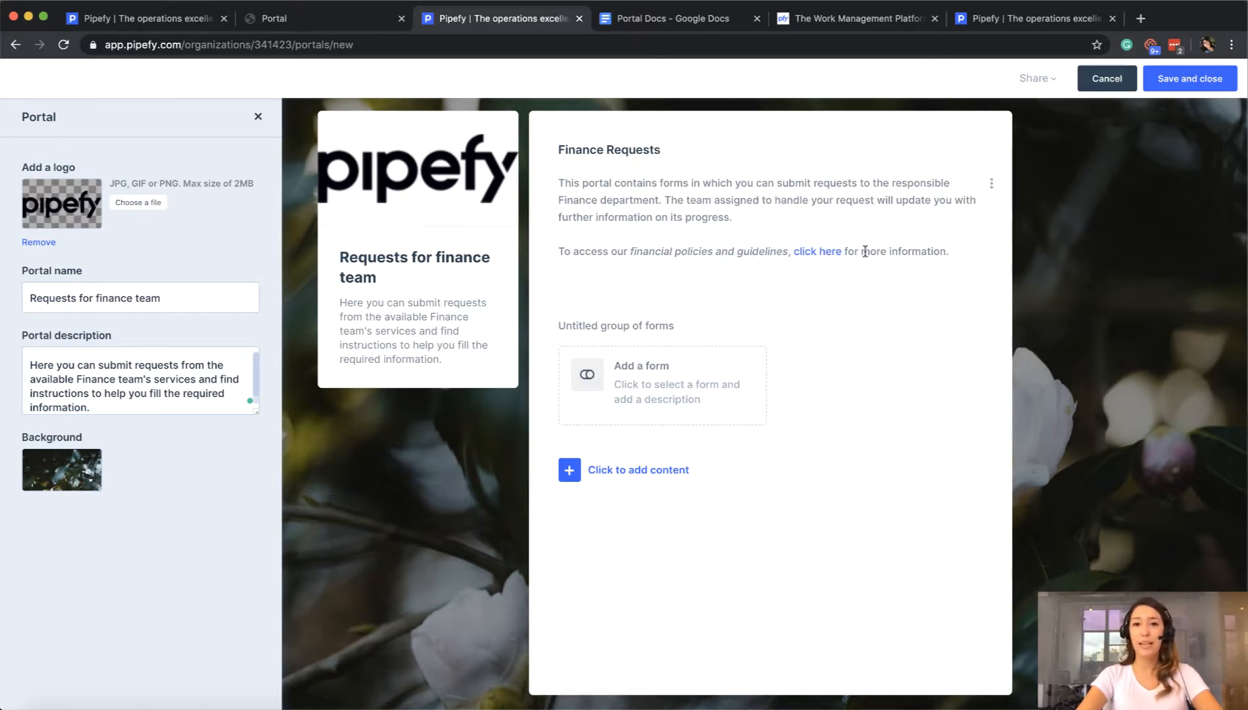
Step: Check the text formatting options on "more information" and delete the blank lines at the end of the paragraph
{"action": "left_click_drag", "start_coordinate": [862, 251], "coordinate": [903, 252]}
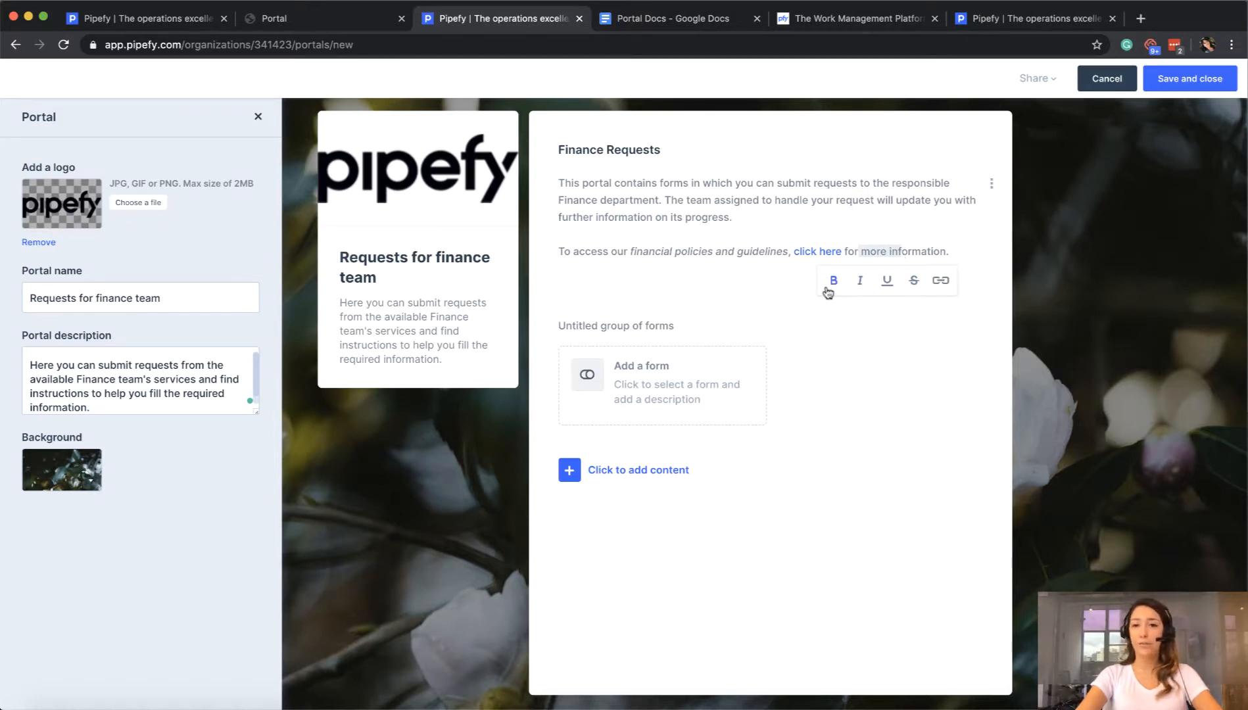
{"action": "left_click", "coordinate": [770, 252]}
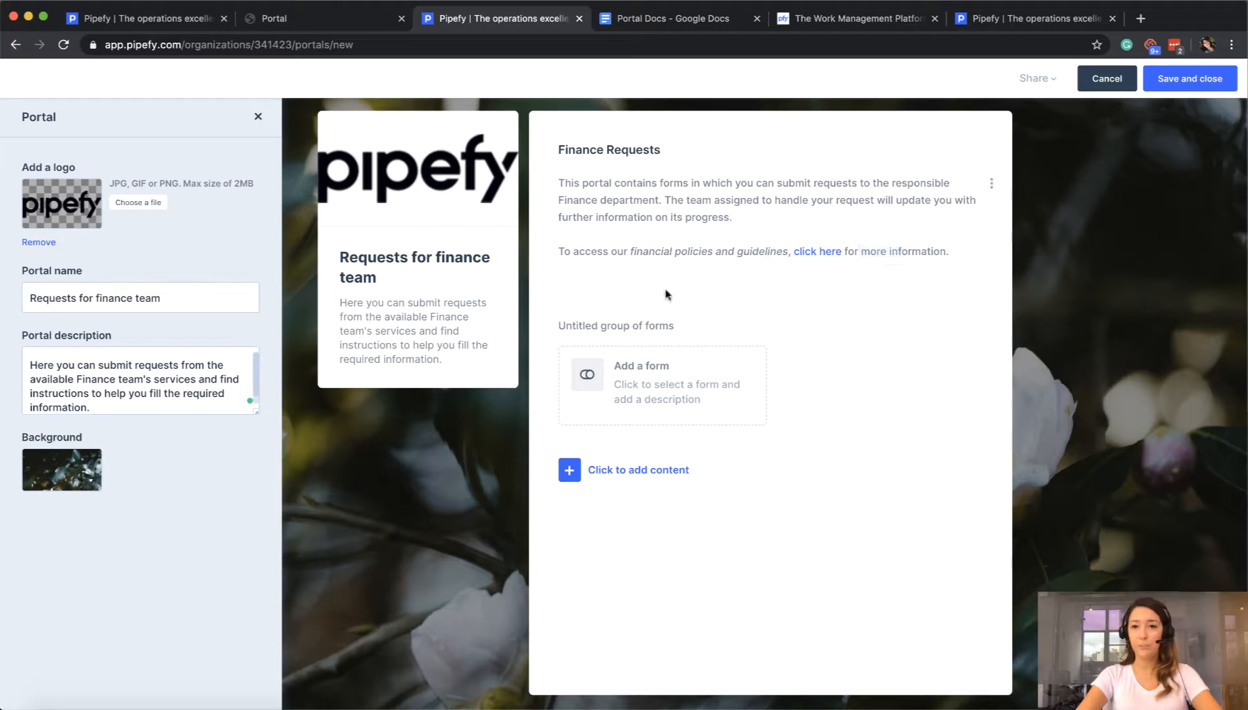
{"action": "left_click", "coordinate": [617, 285]}
{"action": "key", "text": "BackSpace"}
{"action": "key", "text": "BackSpace"}
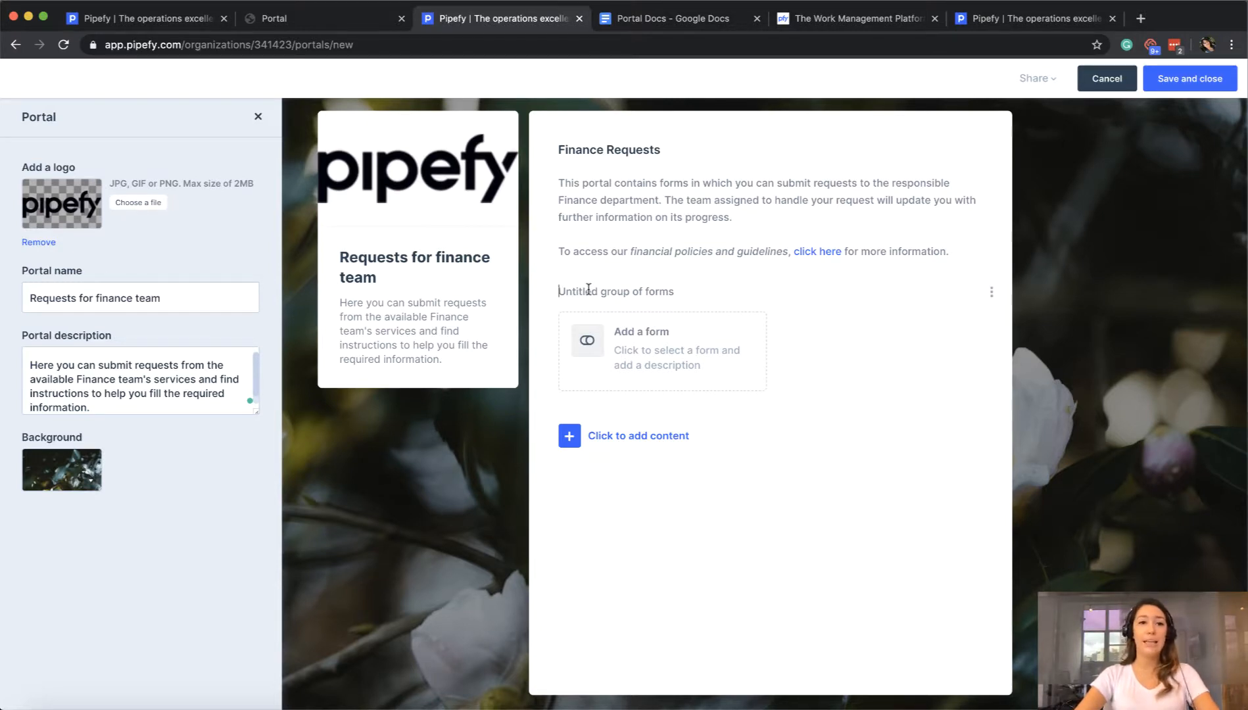
Step: Name the untitled group of forms "Finance Requests" and choose Expense Reimbursement as its first form
{"action": "left_click", "coordinate": [589, 290]}
{"action": "type", "text": "Finance Requests"}
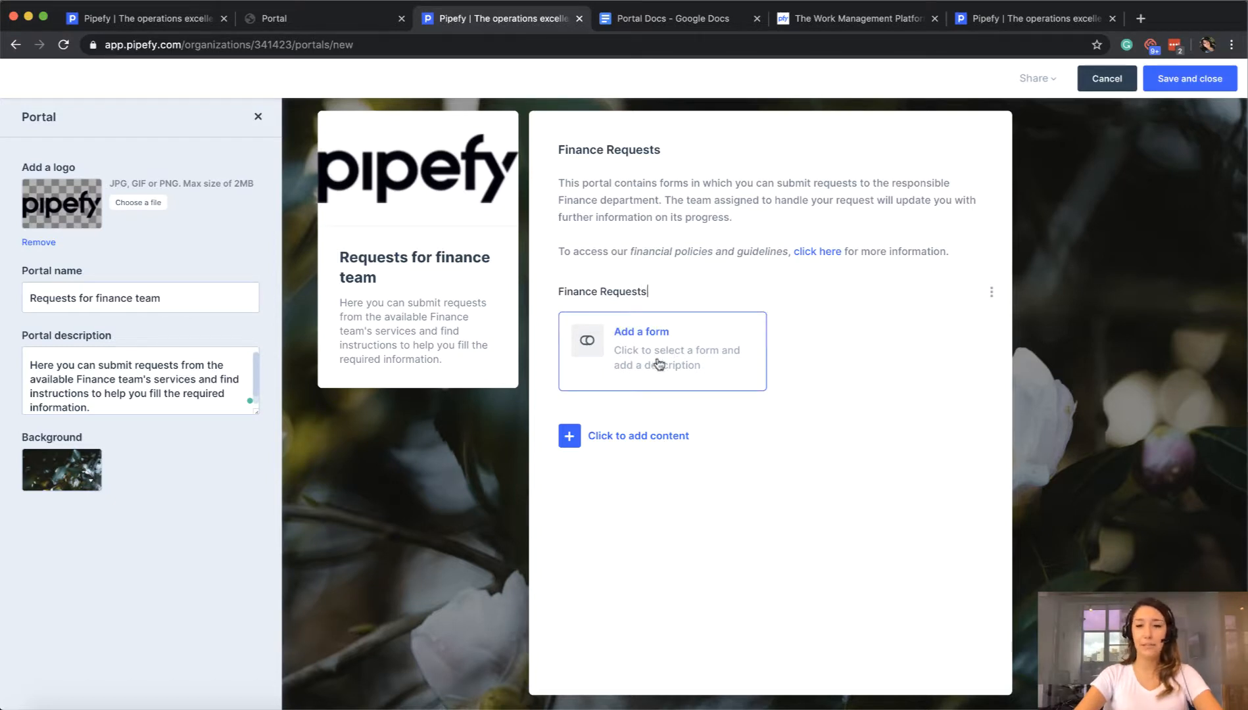
{"action": "left_click", "coordinate": [667, 359]}
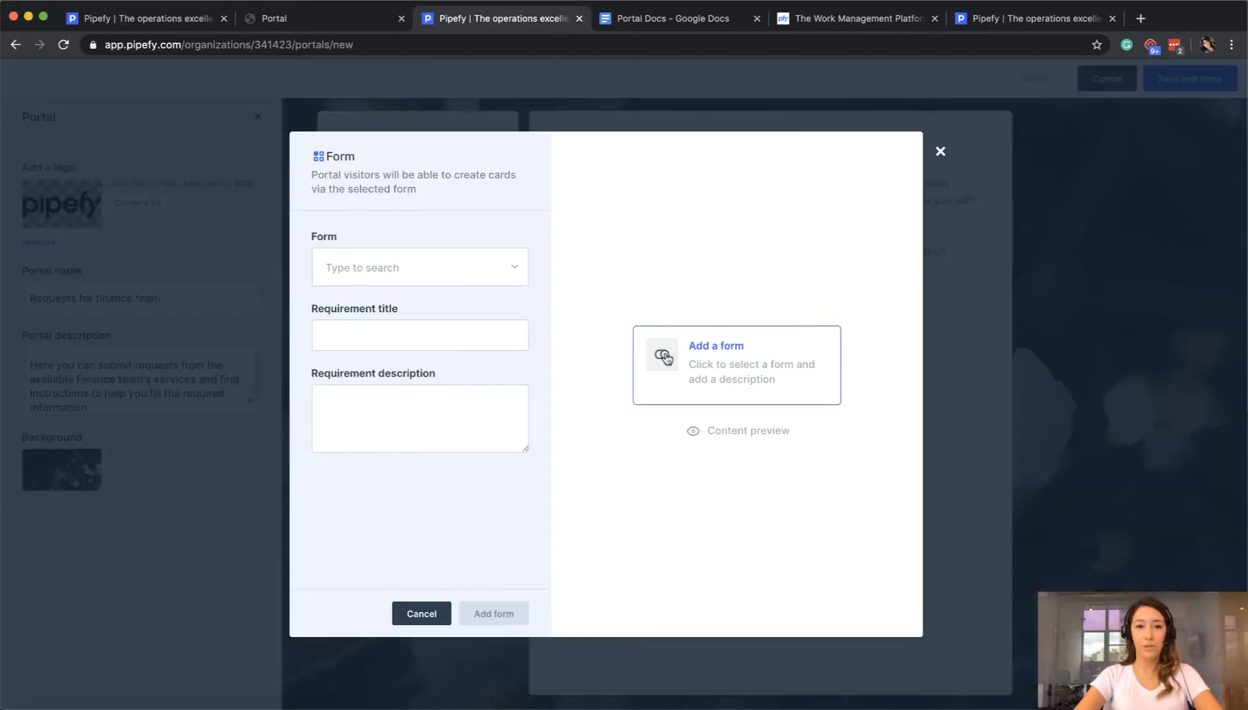
{"action": "left_click", "coordinate": [426, 264]}
{"action": "left_click", "coordinate": [414, 529]}
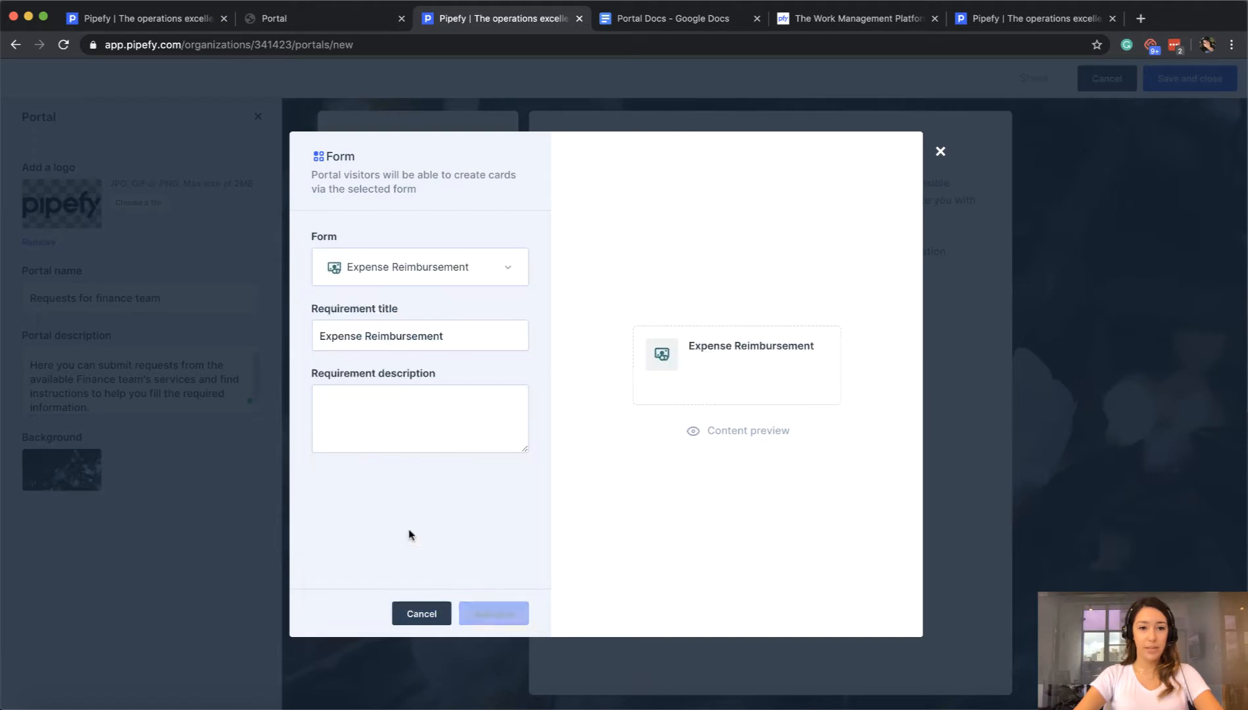
{"action": "left_click", "coordinate": [377, 393]}
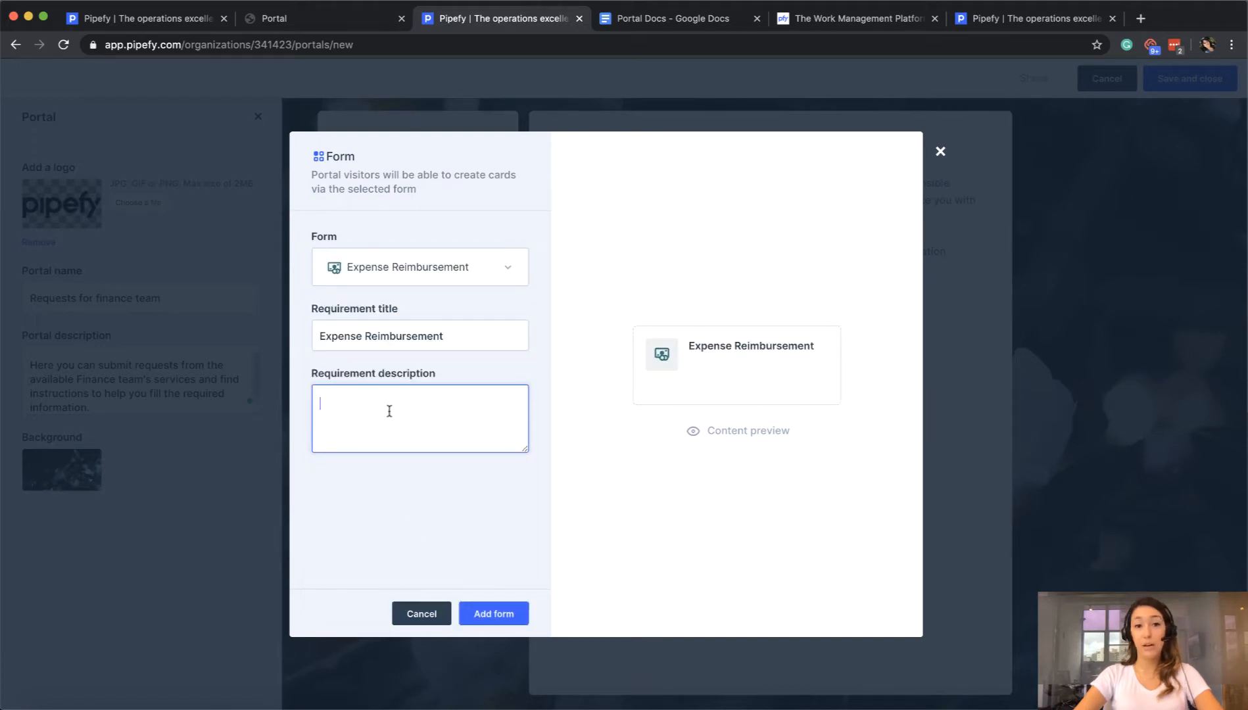
{"action": "type", "text": "Make you"}
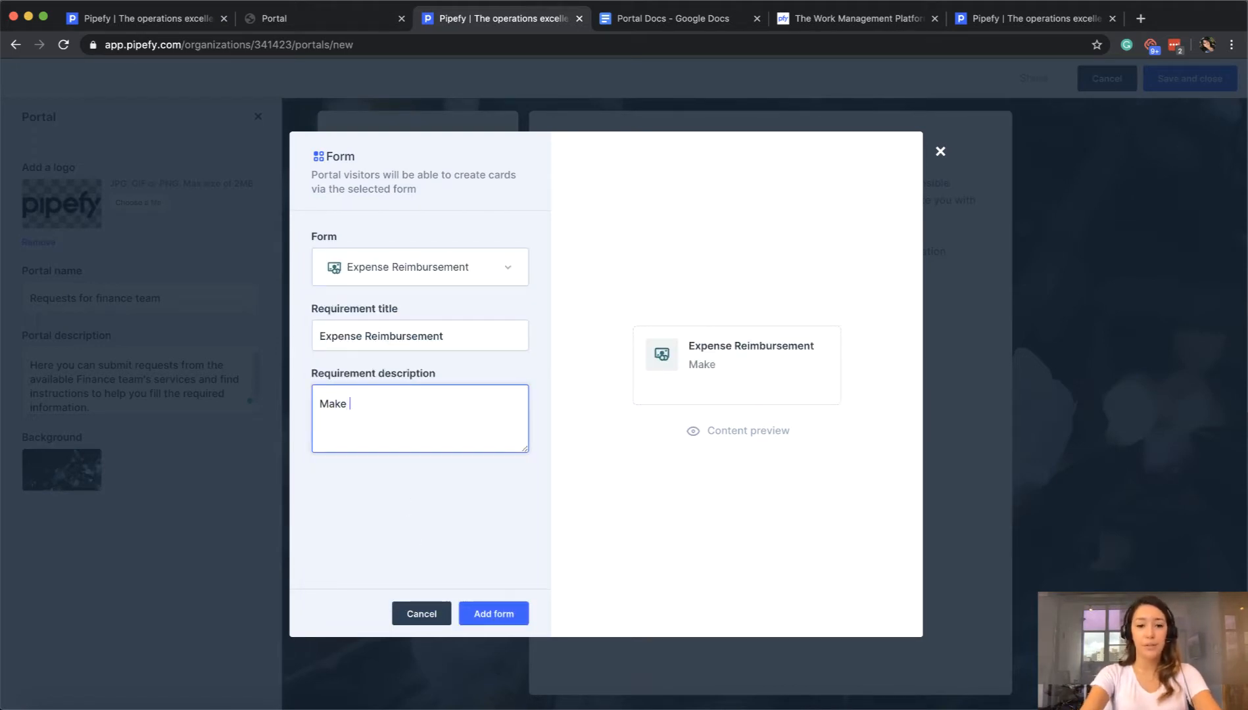
{"action": "key", "text": "BackSpace"}
{"action": "key", "text": "BackSpace"}
{"action": "key", "text": "BackSpace"}
{"action": "key", "text": "BackSpace"}
{"action": "key", "text": "BackSpace"}
{"action": "key", "text": "BackSpace"}
{"action": "key", "text": "BackSpace"}
{"action": "key", "text": "BackSpace"}
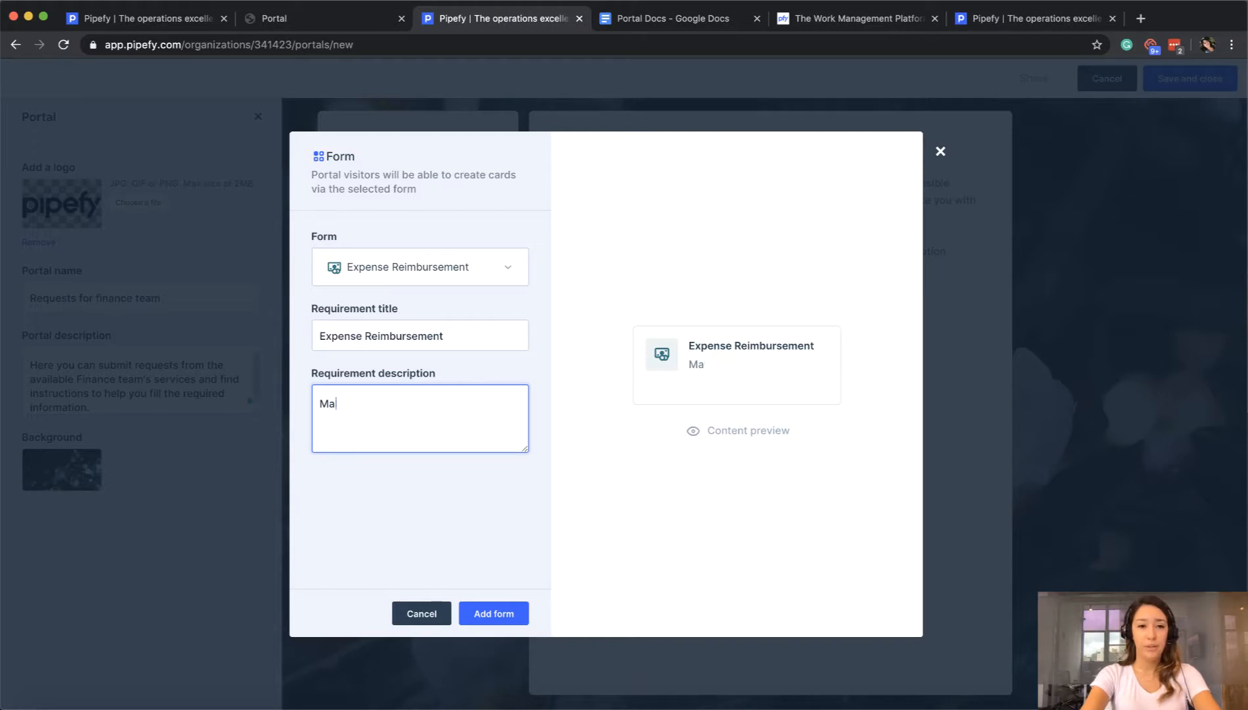
Step: Enter "Request your expense reimbursement here" as the requirement description and add the Expense Reimbursement form to the group
{"action": "type", "text": "Request"}
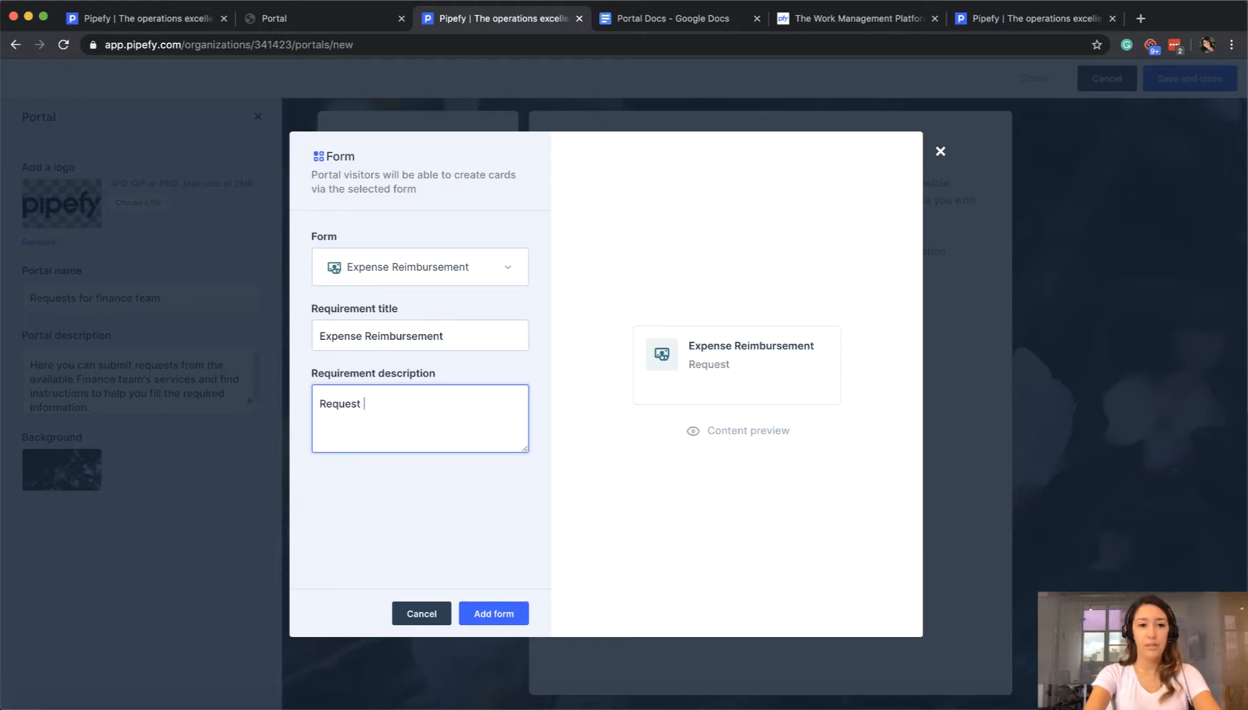
{"action": "type", "text": " your expense "}
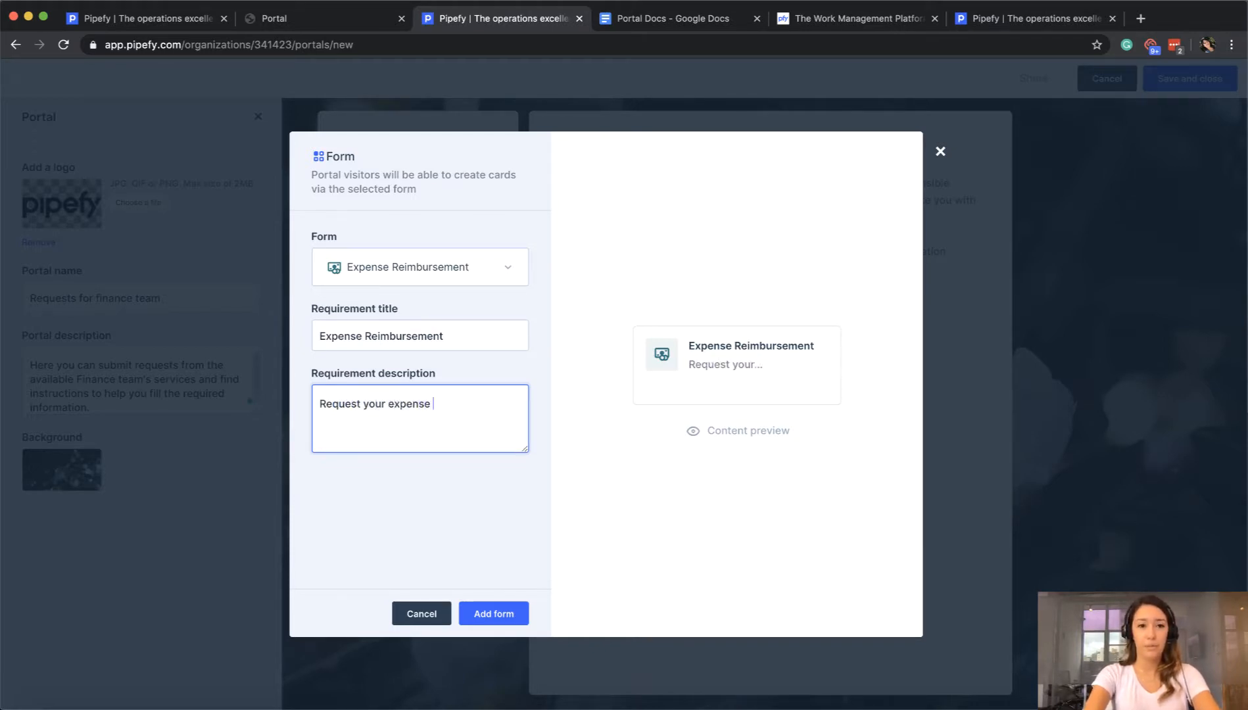
{"action": "type", "text": "reimbur"}
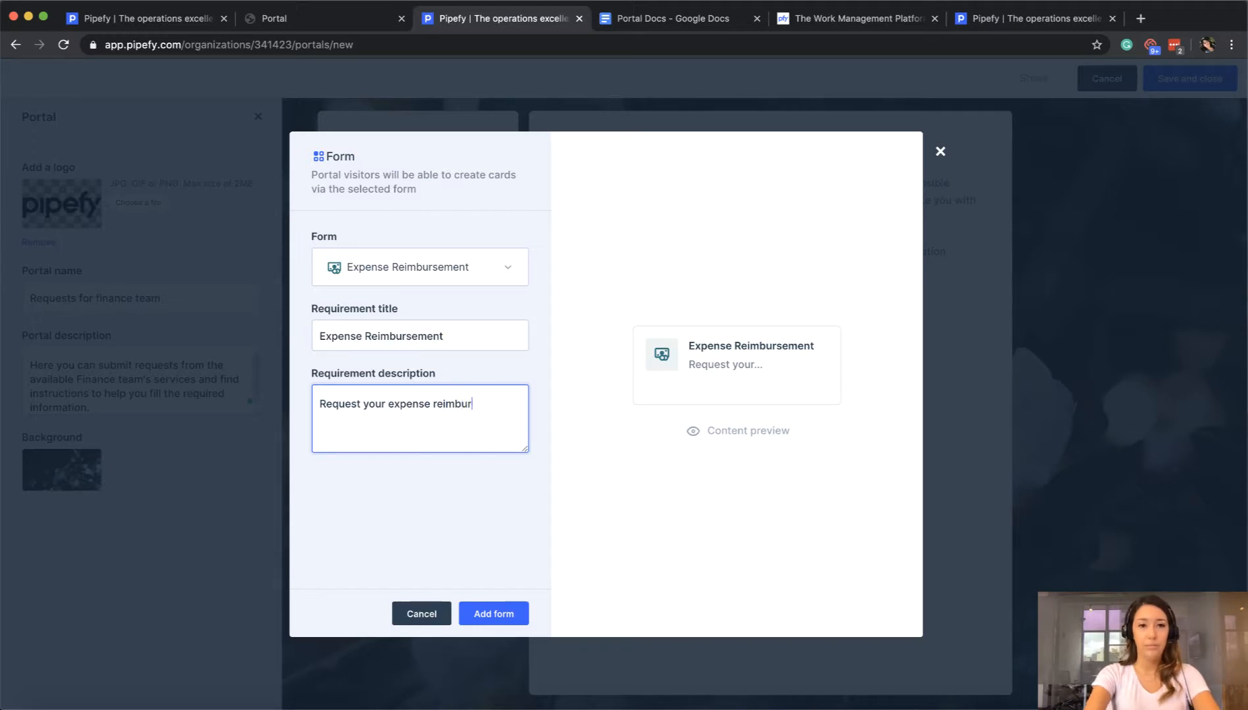
{"action": "type", "text": "sements h"}
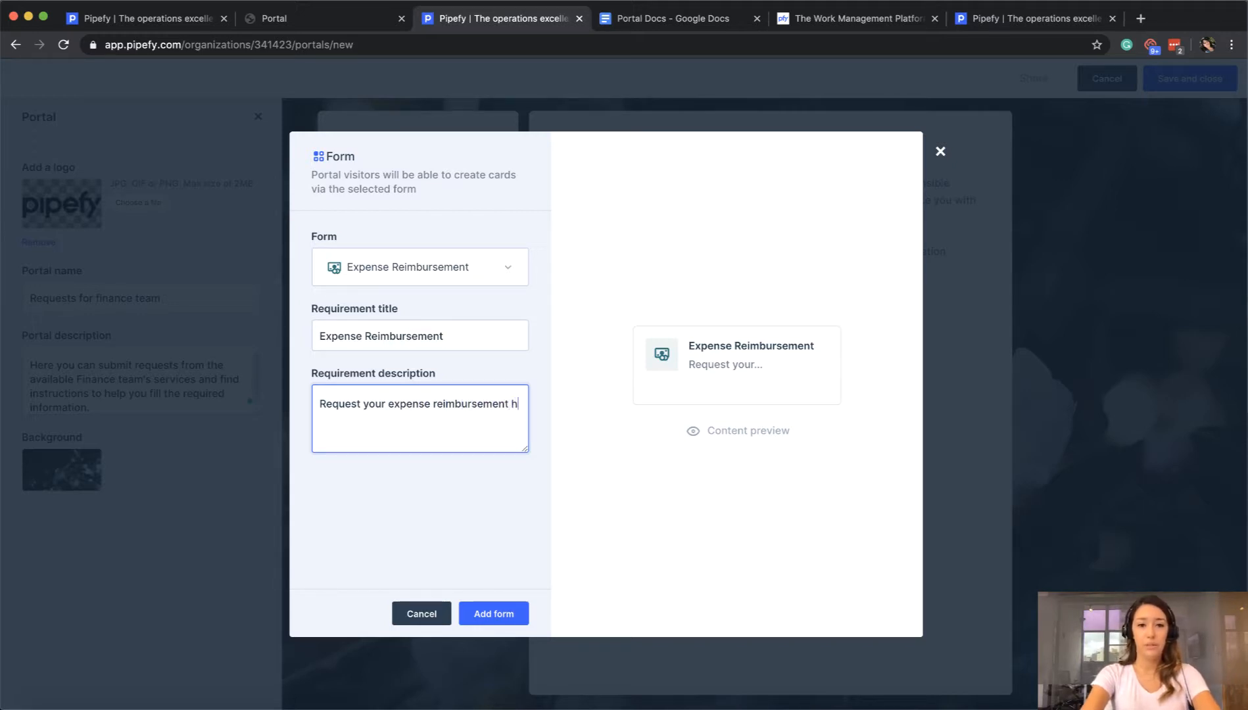
{"action": "type", "text": "ere"}
{"action": "left_click", "coordinate": [493, 614]}
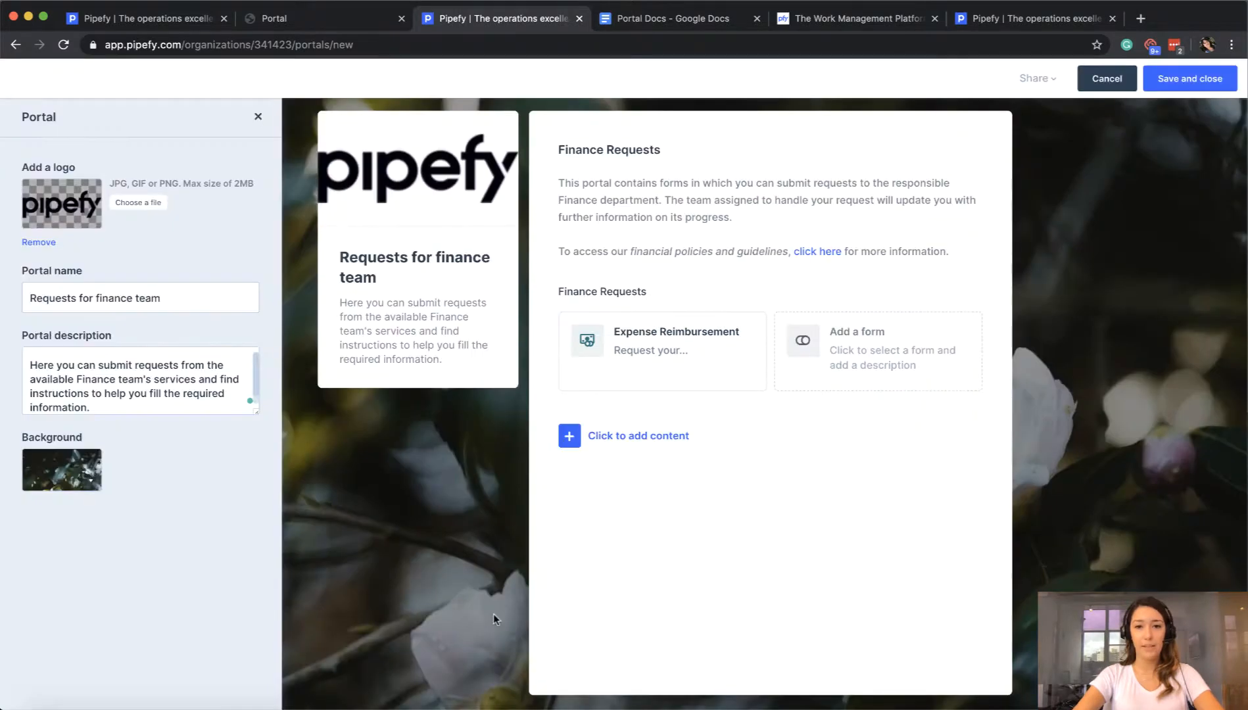
Step: Add the Accounts Receivable form to the Finance Requests group with the requirement description "Accounts receivable requests"
{"action": "left_click", "coordinate": [882, 357]}
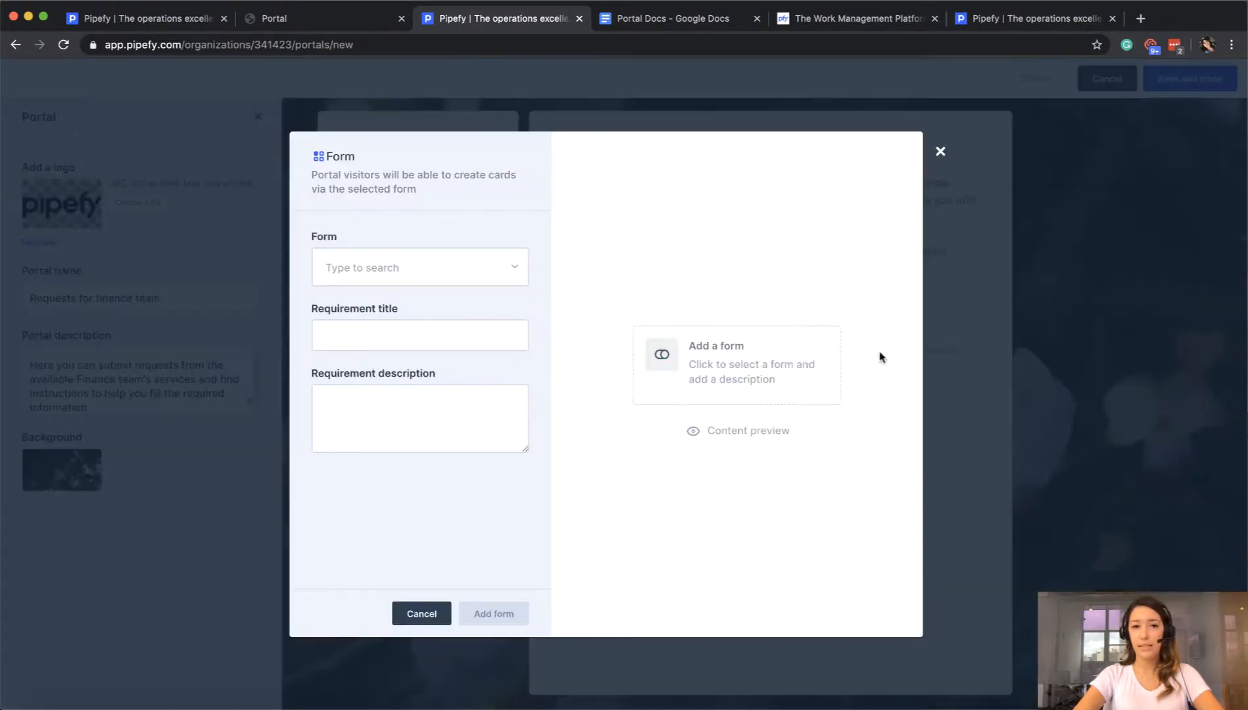
{"action": "left_click", "coordinate": [445, 260]}
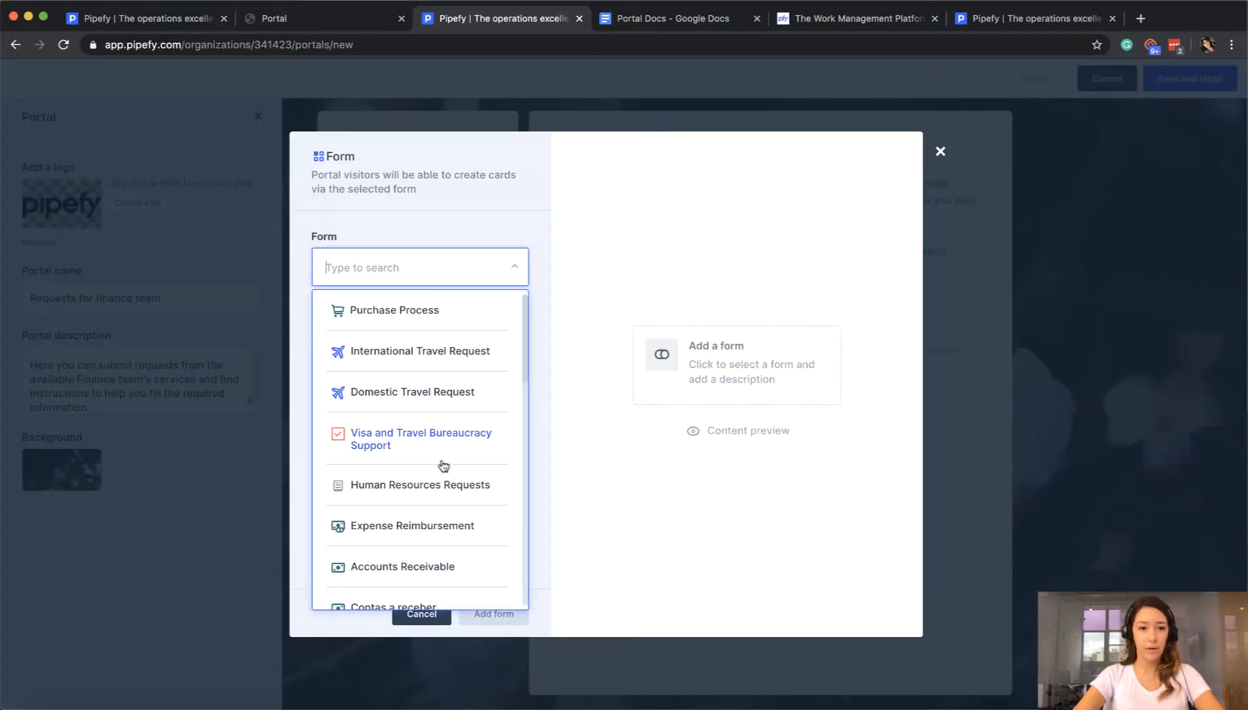
{"action": "scroll", "coordinate": [440, 466], "scroll_direction": "down", "scroll_amount": 3}
{"action": "left_click", "coordinate": [403, 471]}
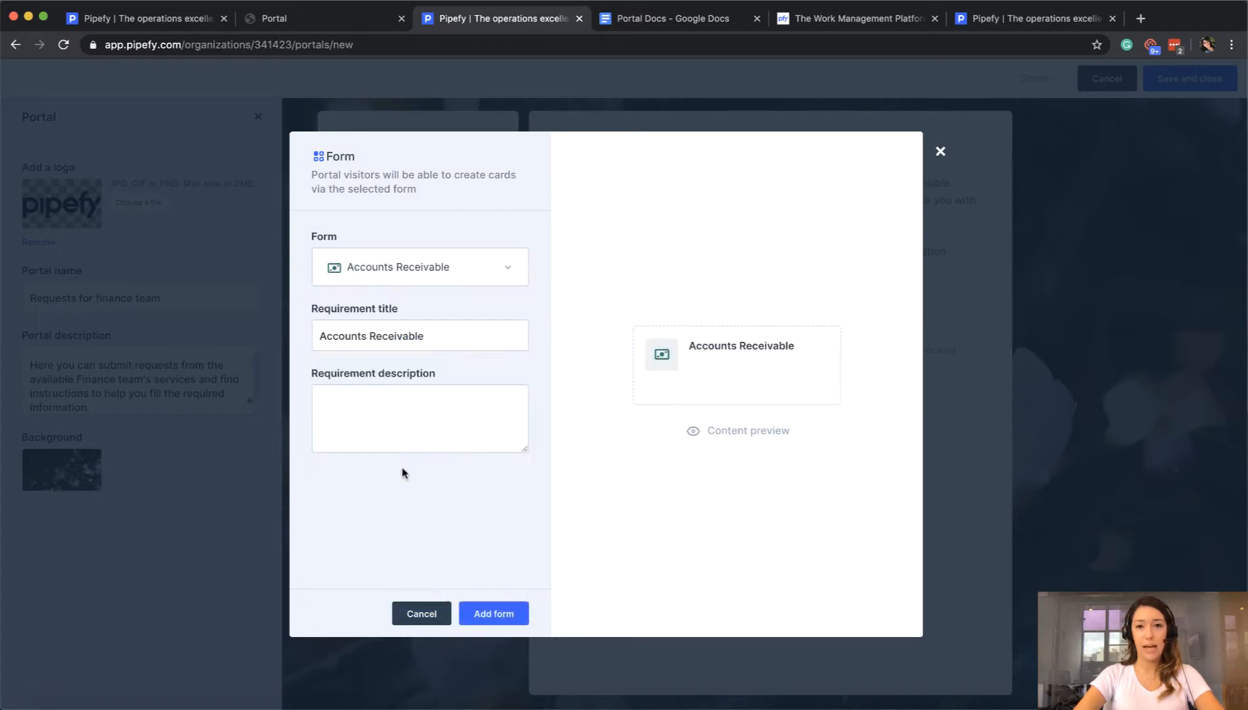
{"action": "left_click", "coordinate": [459, 404]}
{"action": "type", "text": "Ac"}
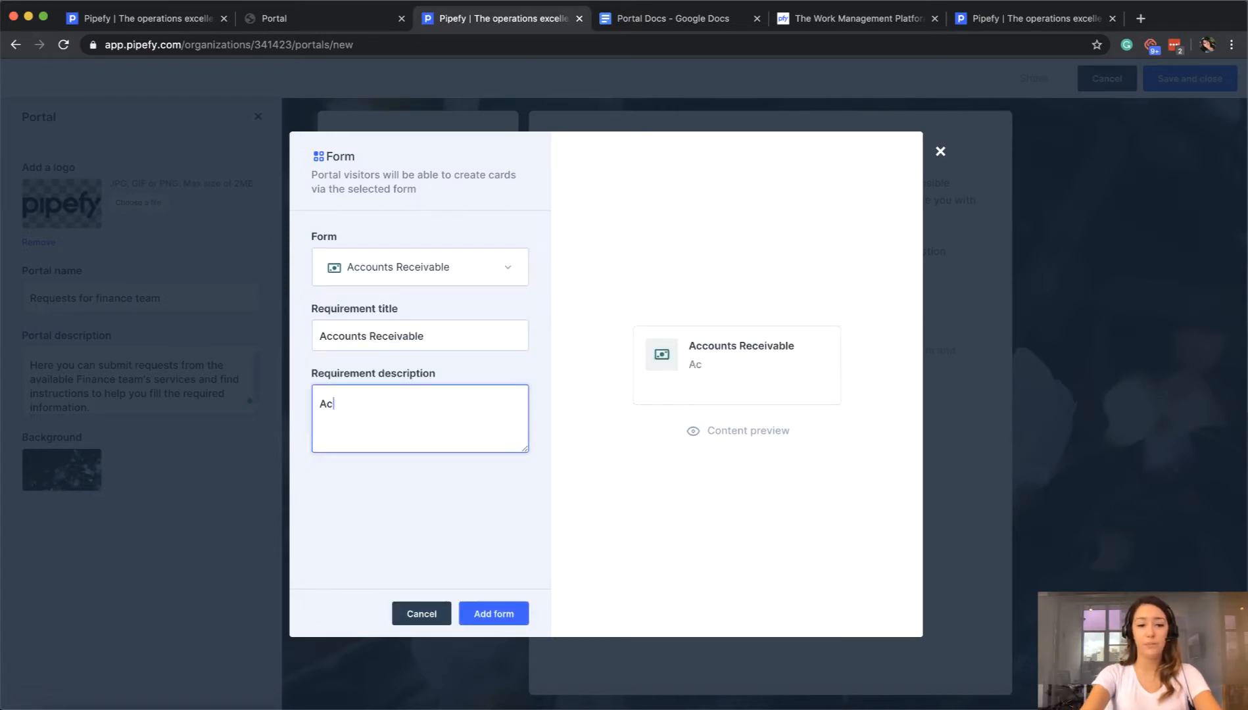
{"action": "type", "text": "counts rece"}
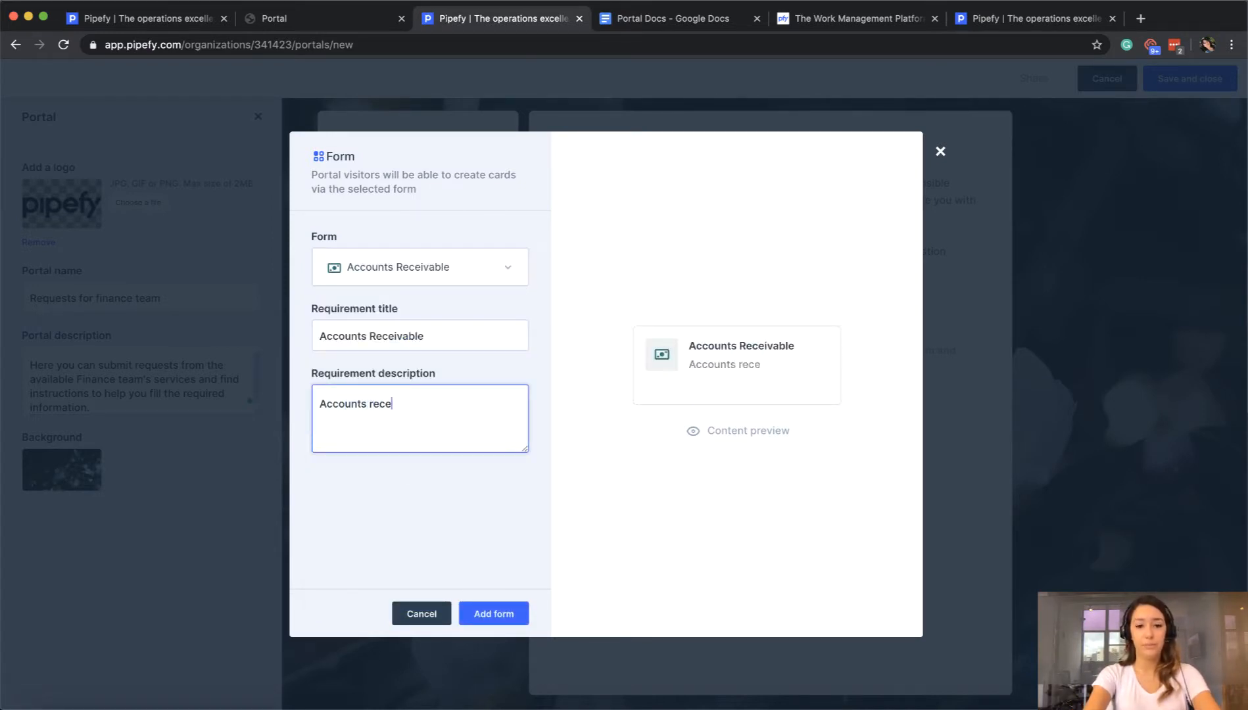
{"action": "type", "text": "ivable requests"}
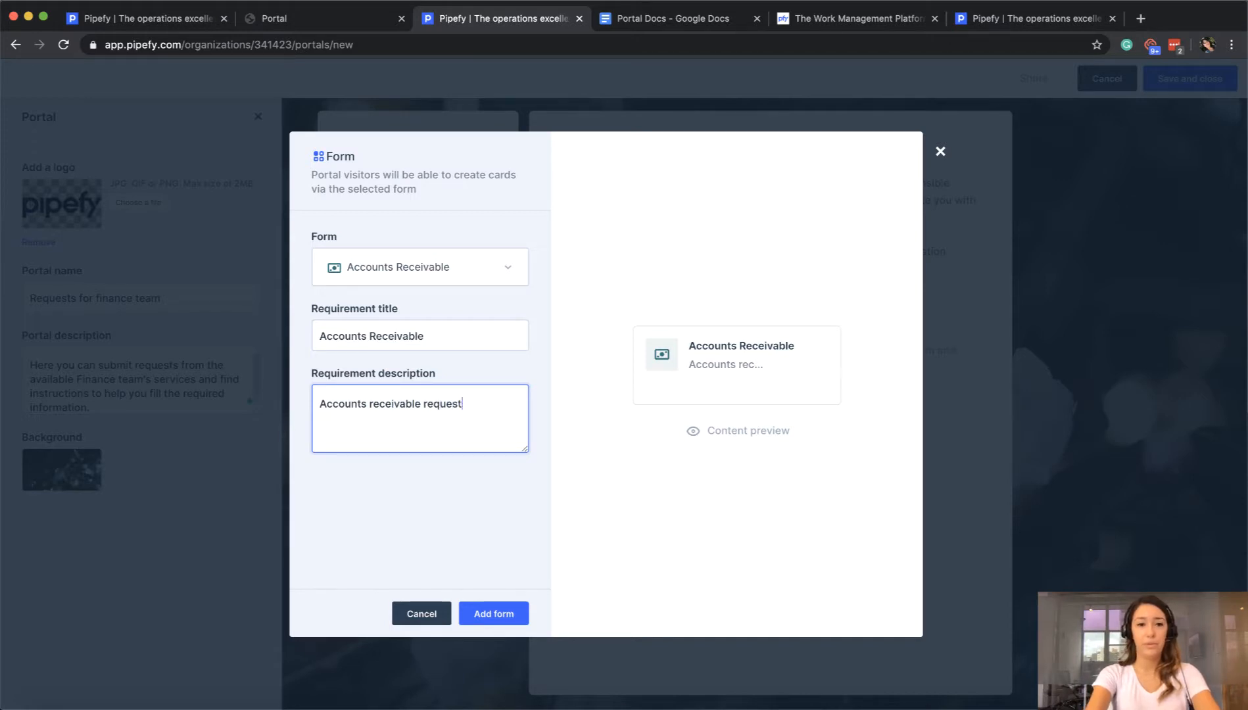
{"action": "left_click", "coordinate": [509, 615]}
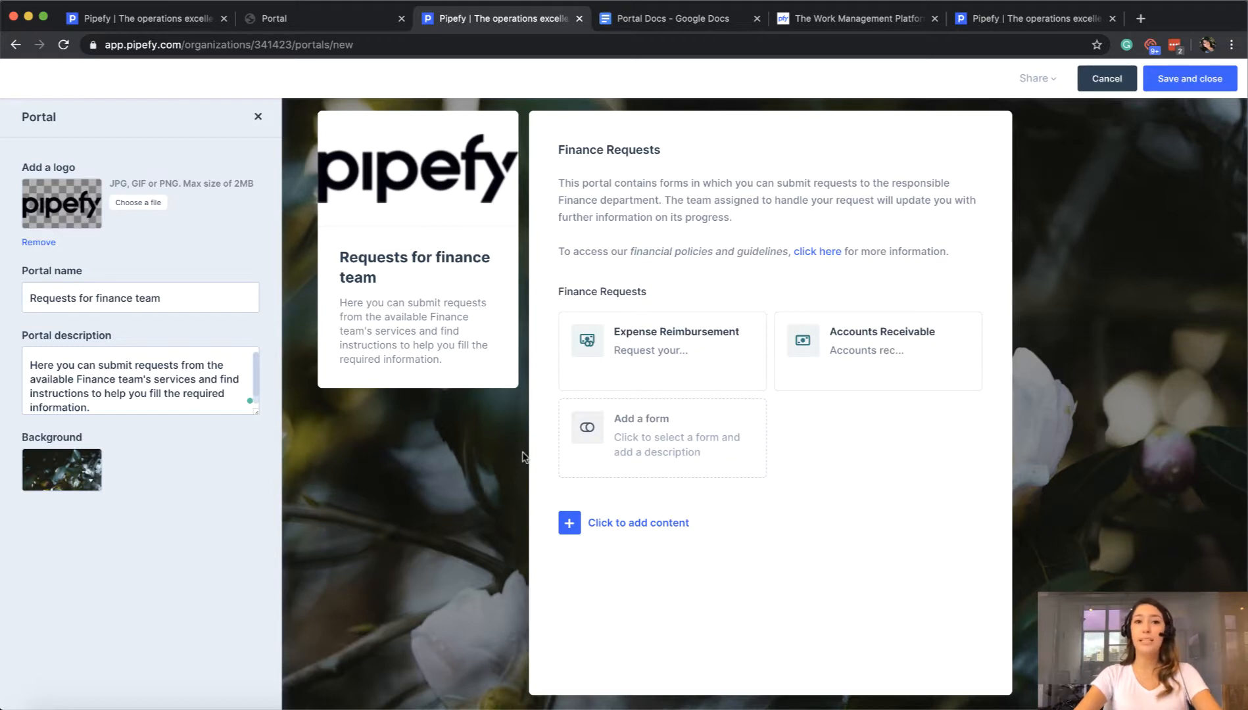
Step: Add a divider below the Finance Requests group, followed by a new group of forms named "Travel requests"
{"action": "left_click", "coordinate": [569, 523]}
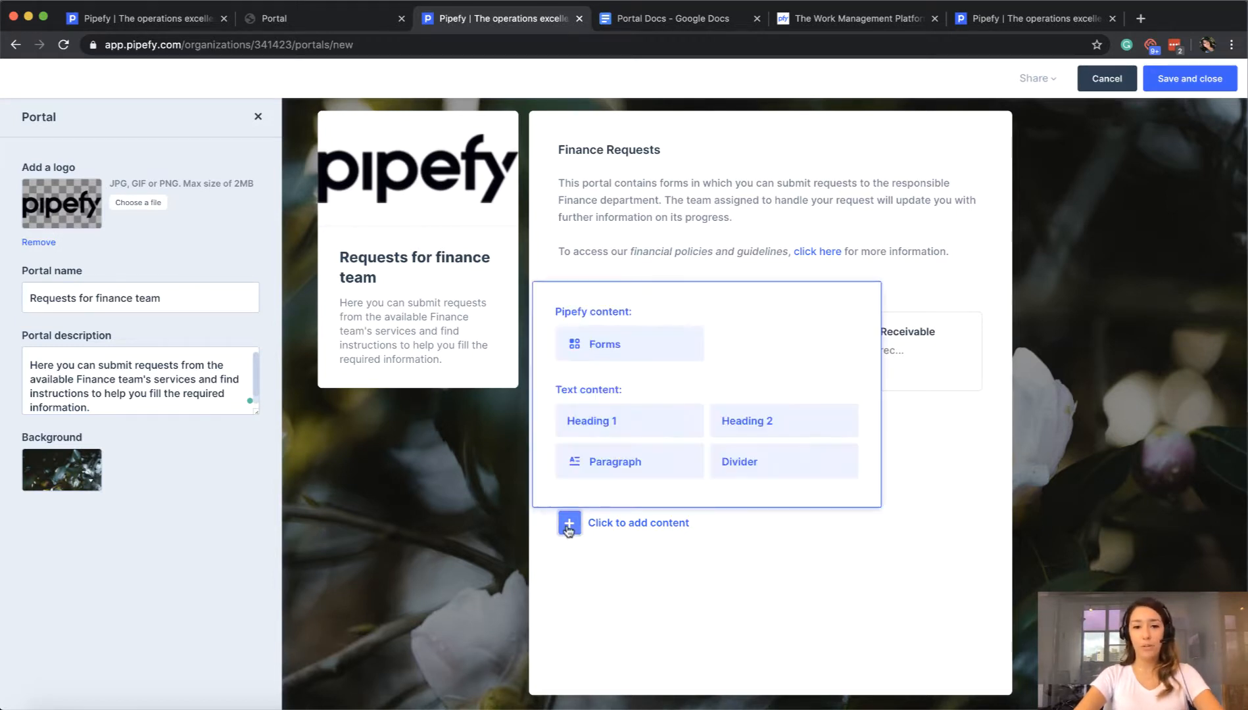
{"action": "left_click", "coordinate": [763, 475]}
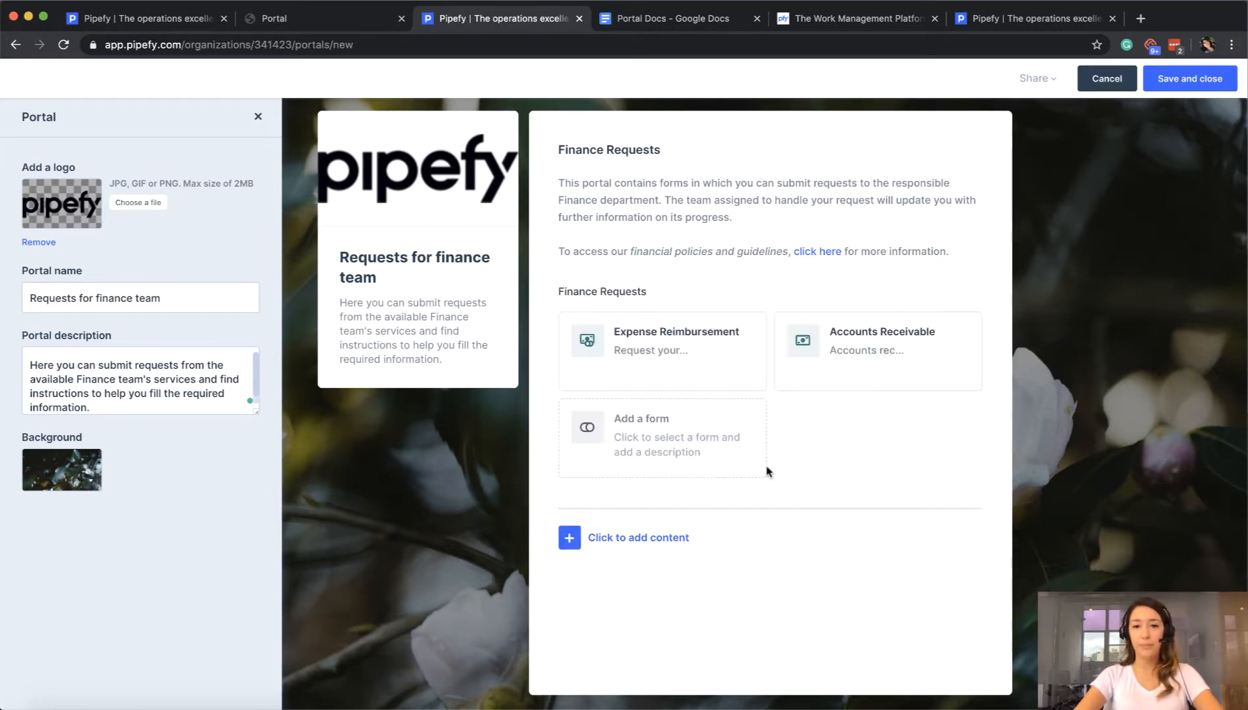
{"action": "left_click", "coordinate": [569, 546]}
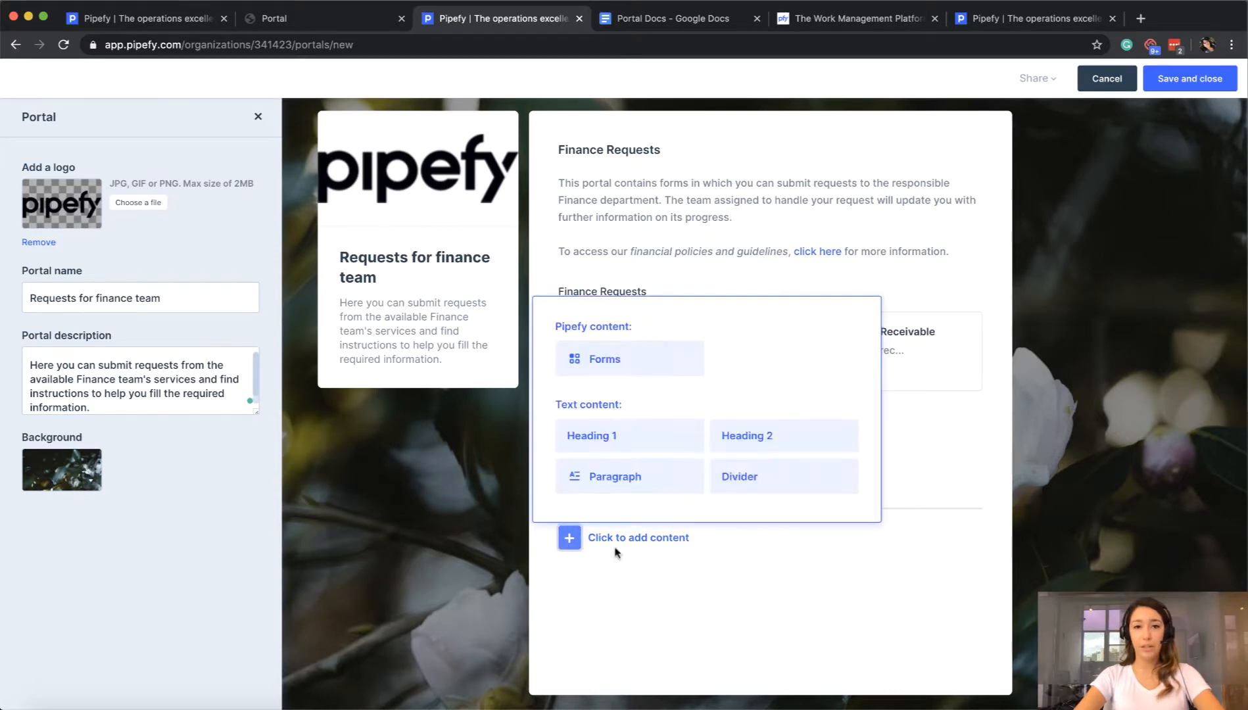
{"action": "left_click", "coordinate": [661, 368]}
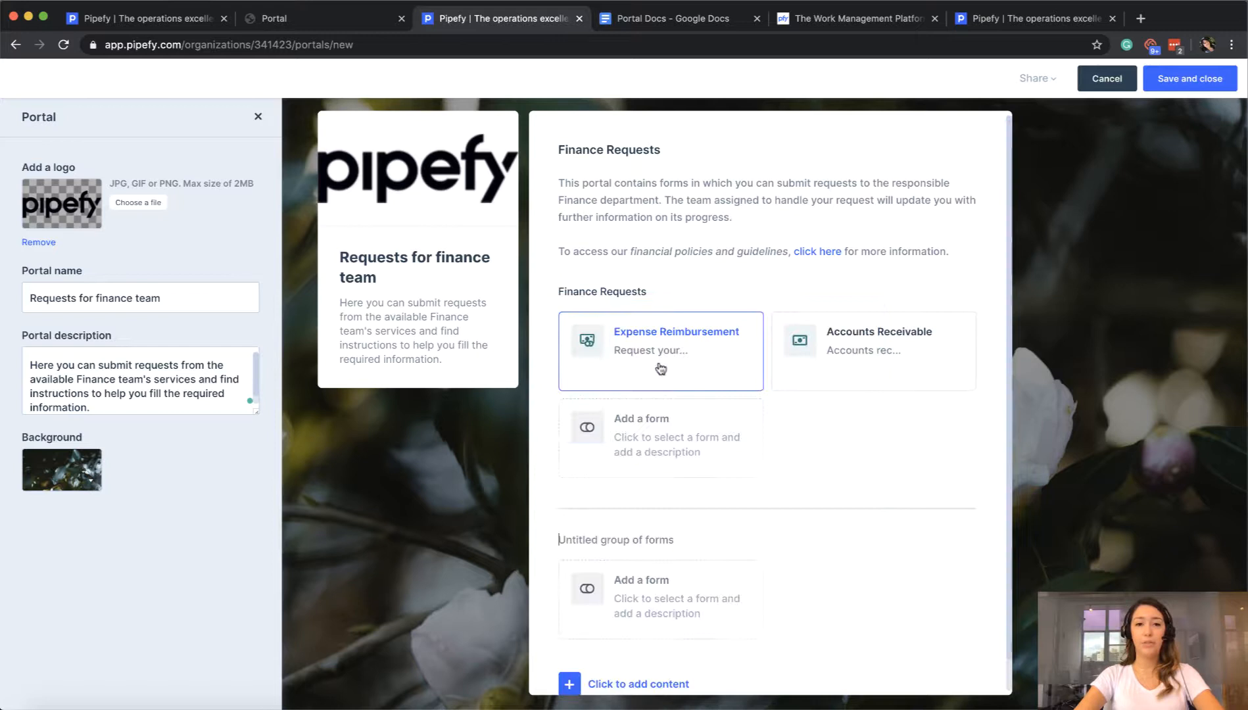
{"action": "left_click", "coordinate": [632, 536]}
{"action": "type", "text": "Trav"}
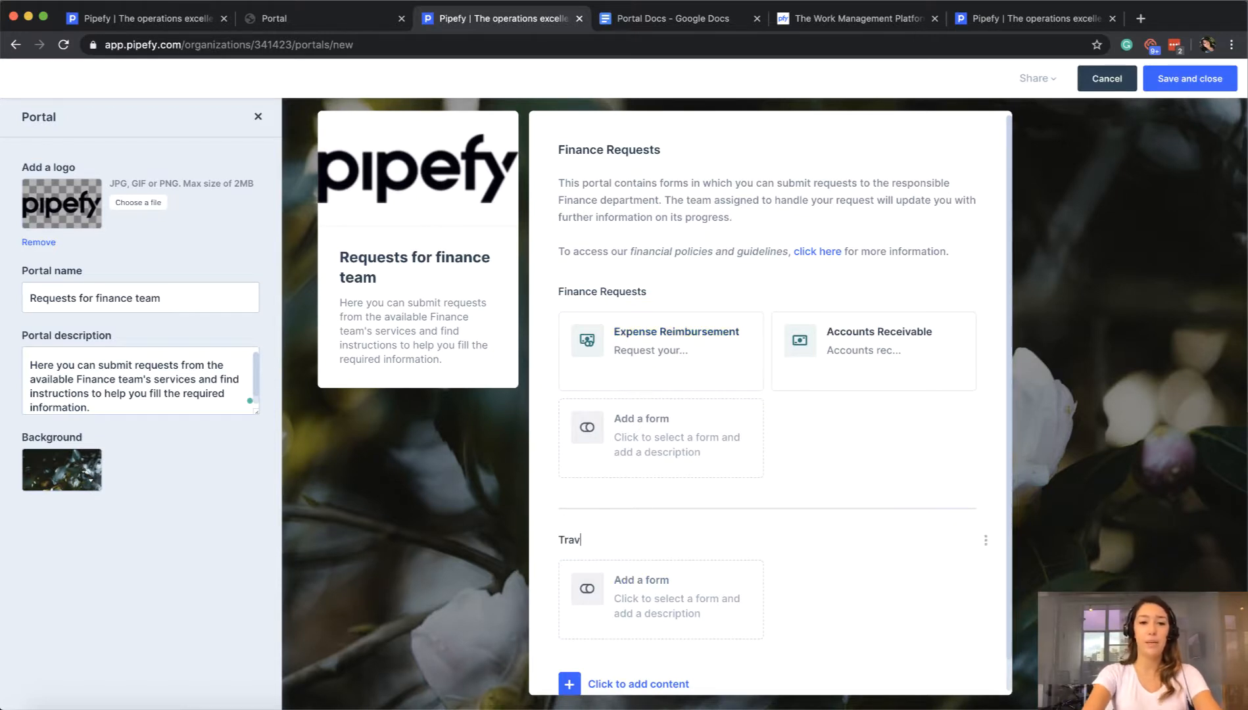
{"action": "type", "text": "el requests"}
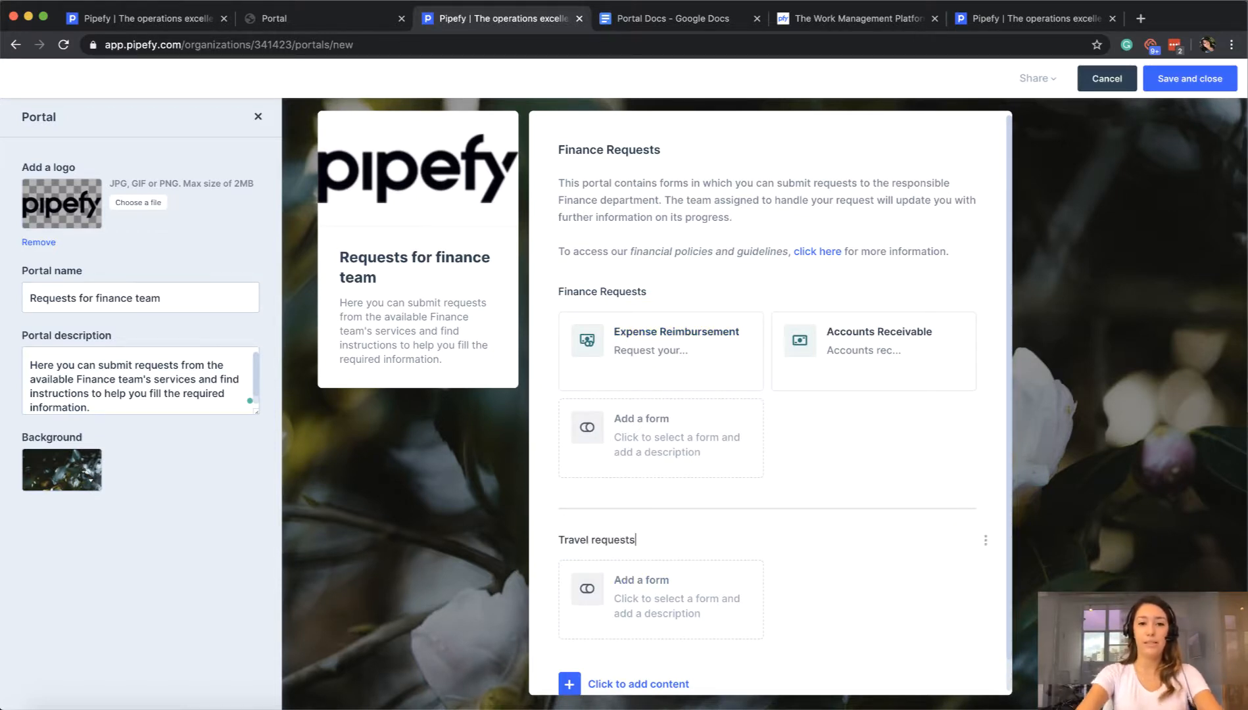
Step: Add the International Travel Request form to the Travel requests group with the description "Make your international travels requests here"
{"action": "scroll", "coordinate": [770, 408], "scroll_direction": "down", "scroll_amount": 1}
{"action": "left_click", "coordinate": [702, 569]}
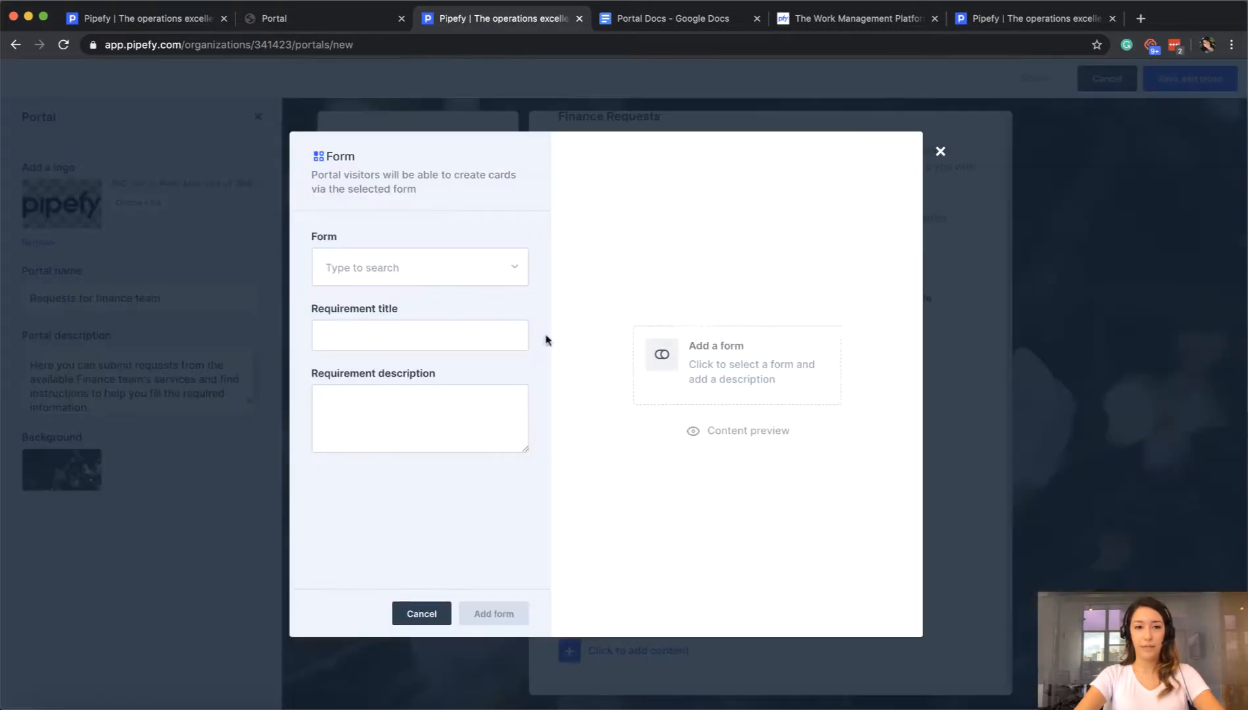
{"action": "left_click", "coordinate": [430, 263]}
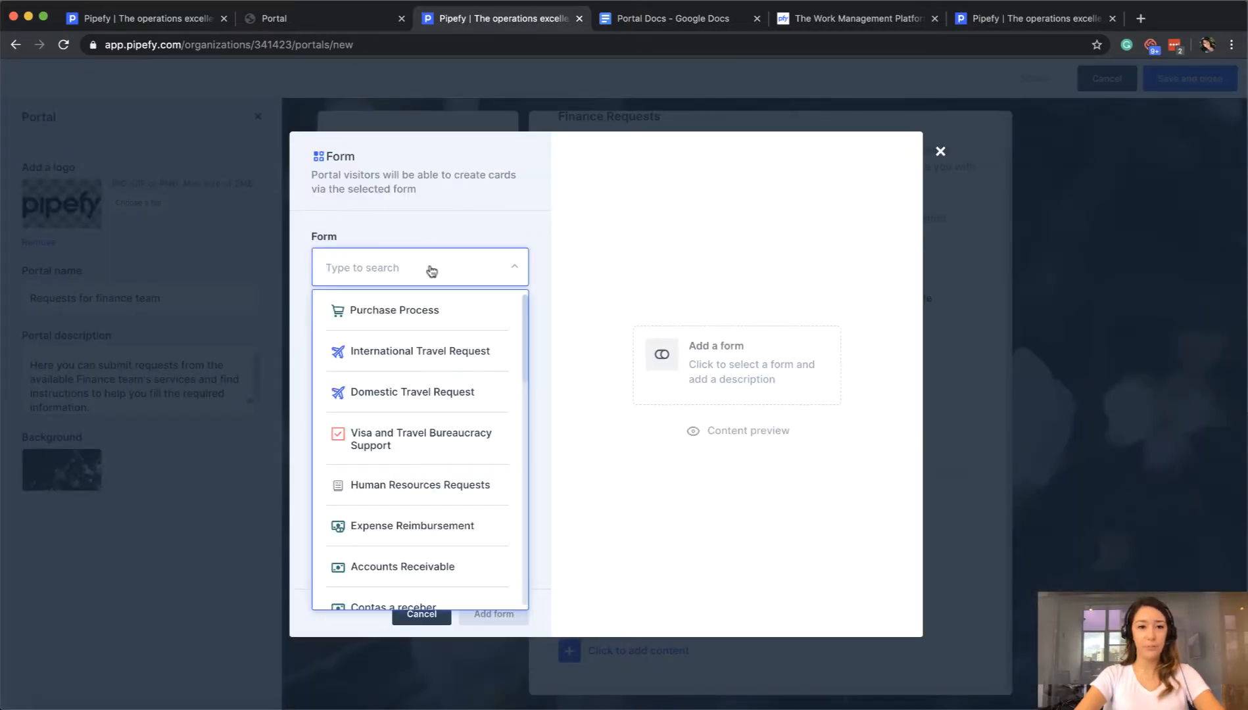
{"action": "left_click", "coordinate": [391, 355]}
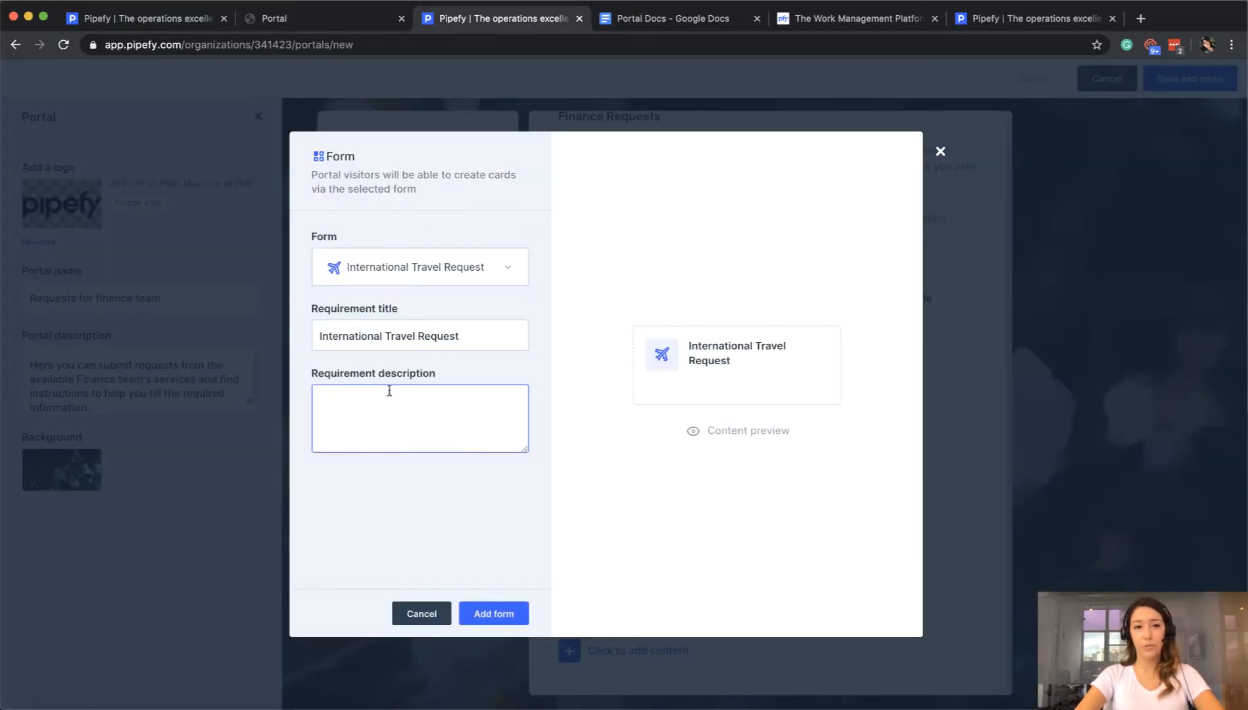
{"action": "left_click", "coordinate": [388, 428]}
{"action": "type", "text": "Make your international t"}
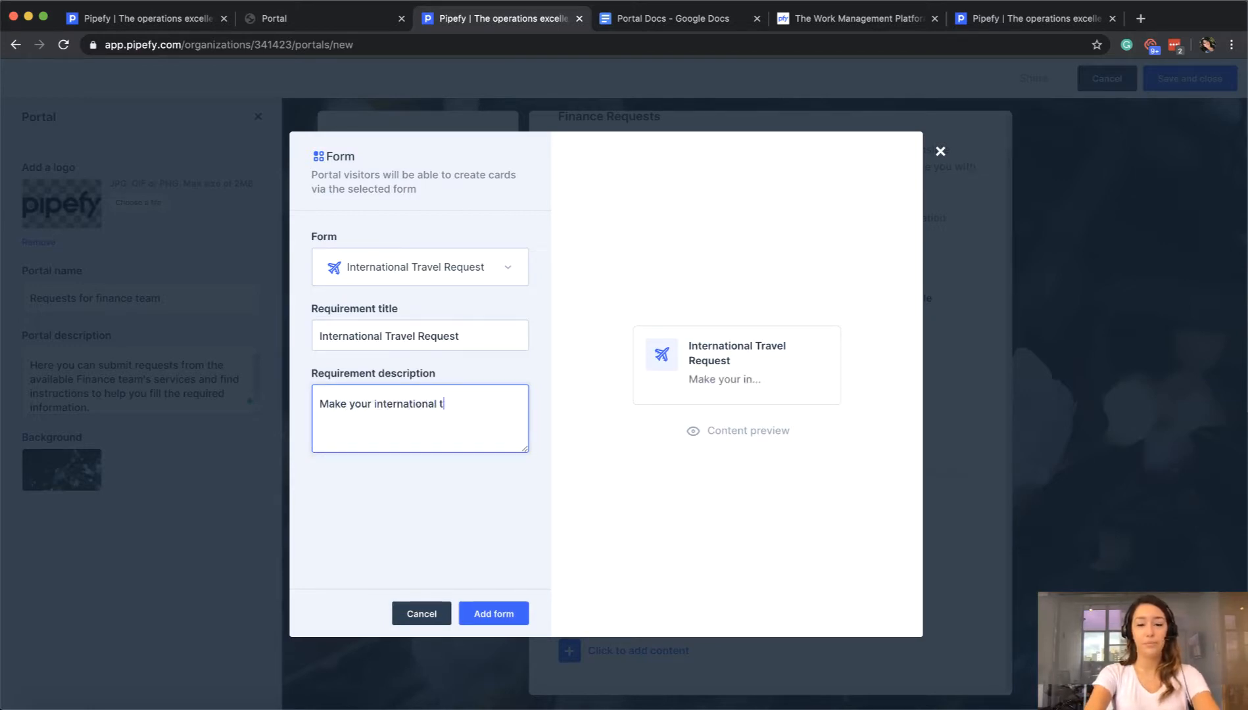
{"action": "type", "text": "ravels requests he"}
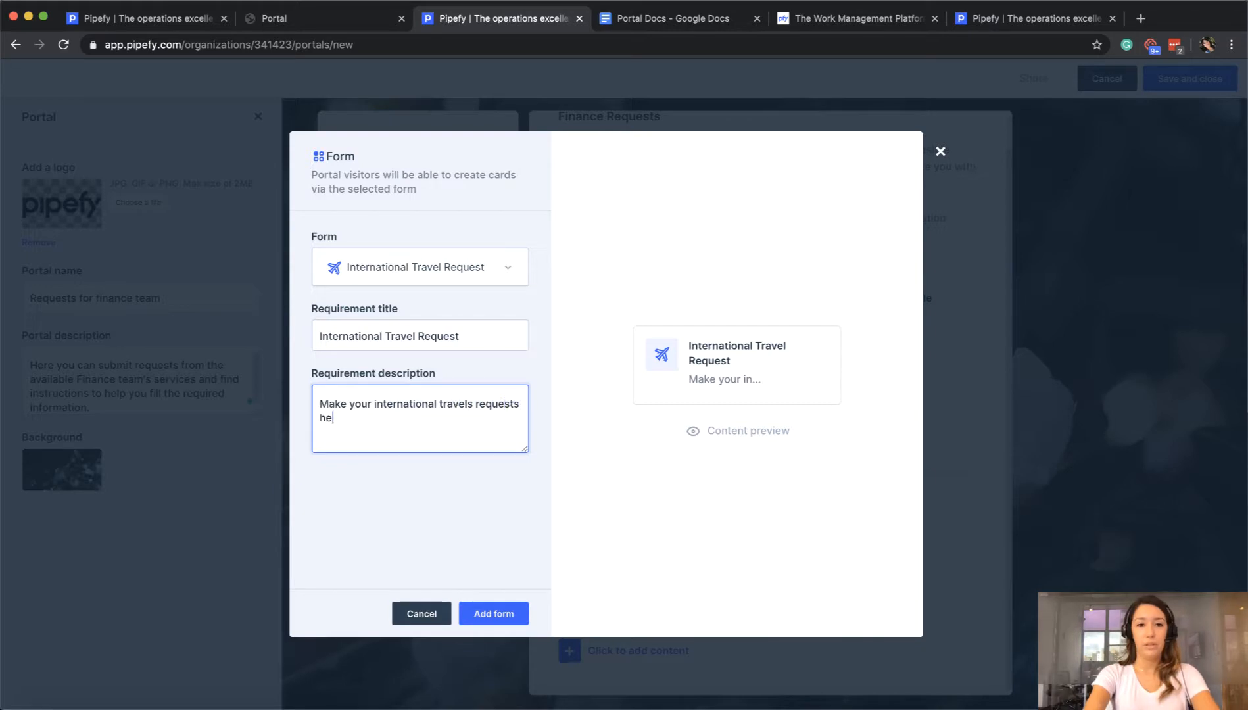
{"action": "type", "text": "re"}
{"action": "left_click", "coordinate": [470, 618]}
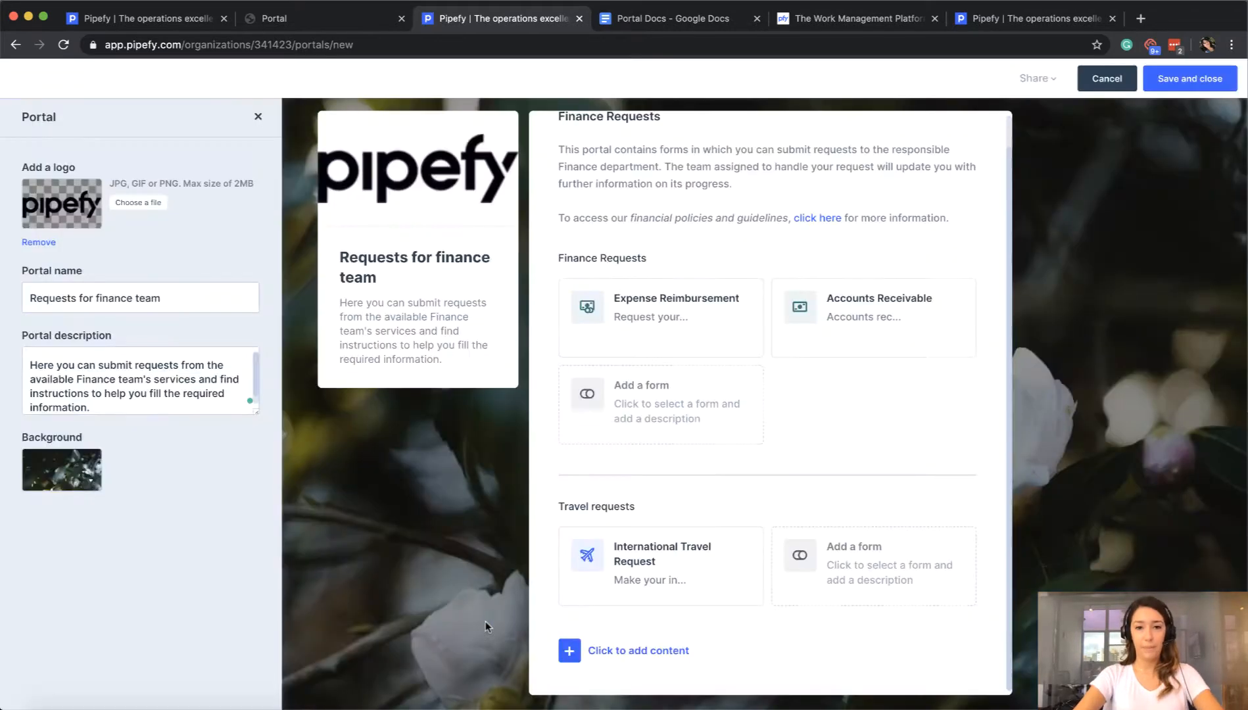
Step: Add the Domestic Travel Request form to the Travel requests group with the description "Make your domestic travel requests here"
{"action": "left_click", "coordinate": [918, 539]}
{"action": "left_click", "coordinate": [393, 269]}
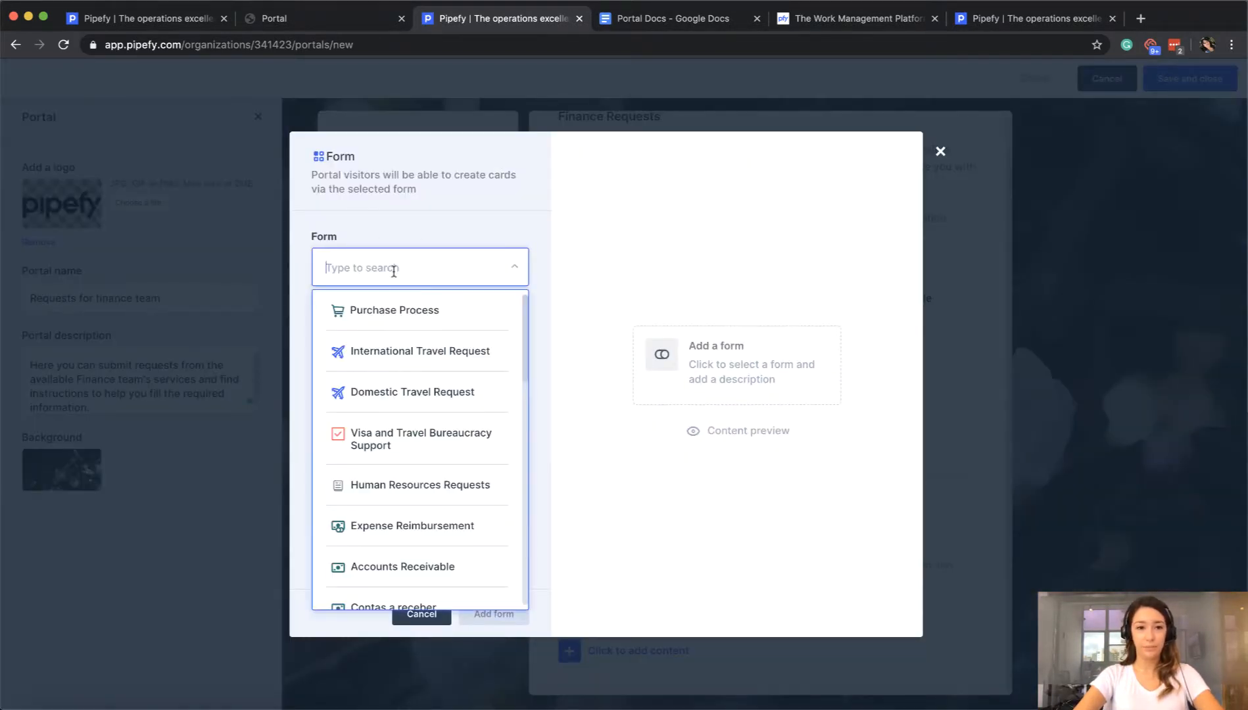
{"action": "left_click", "coordinate": [389, 395]}
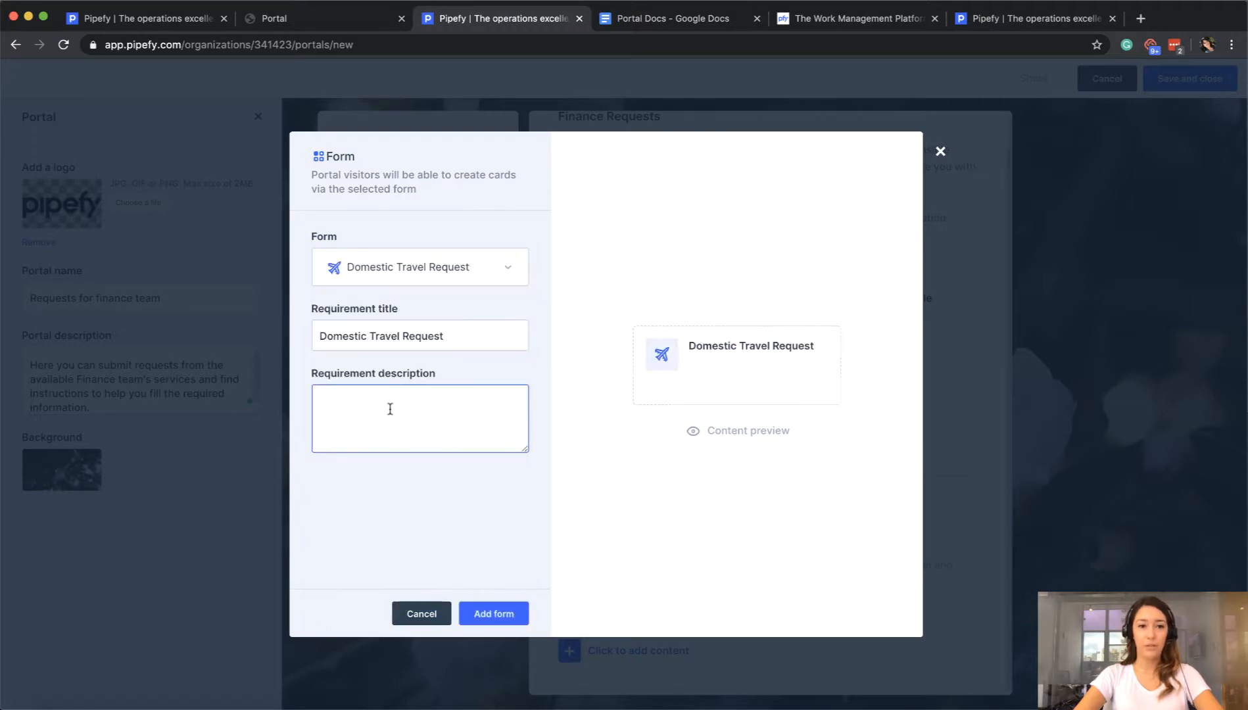
{"action": "left_click", "coordinate": [396, 436]}
{"action": "type", "text": "Make your"}
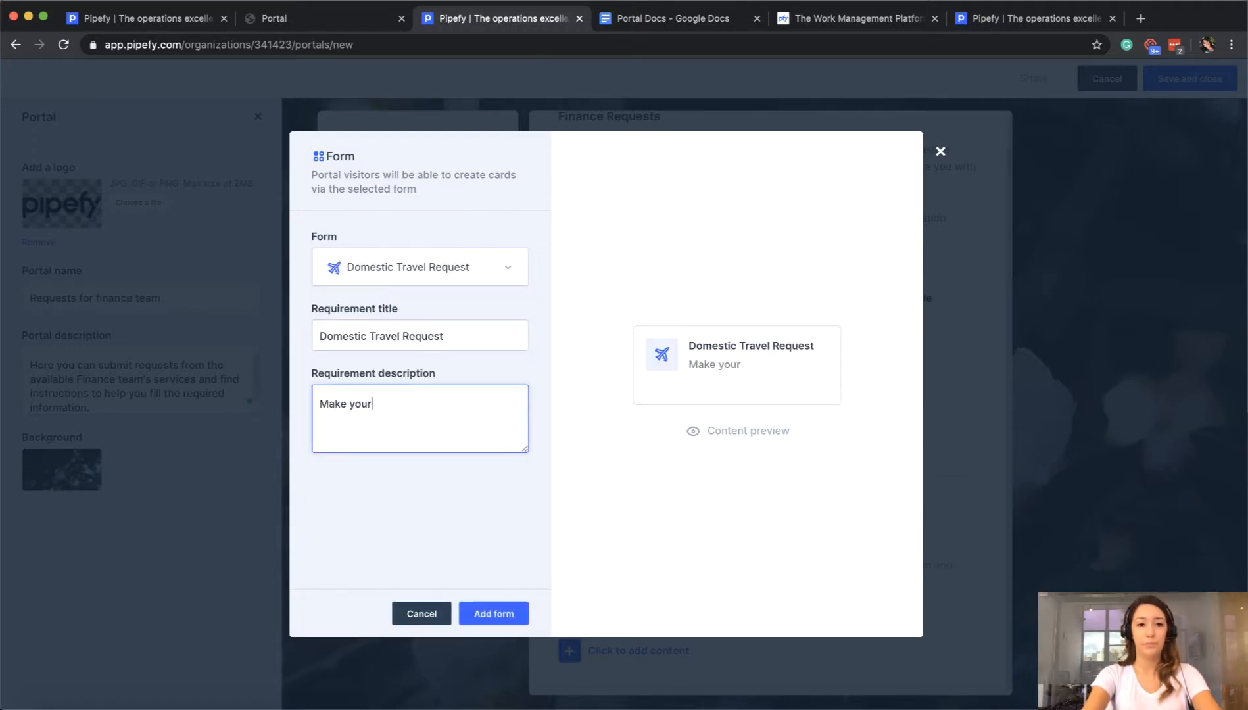
{"action": "type", "text": " domestic t"}
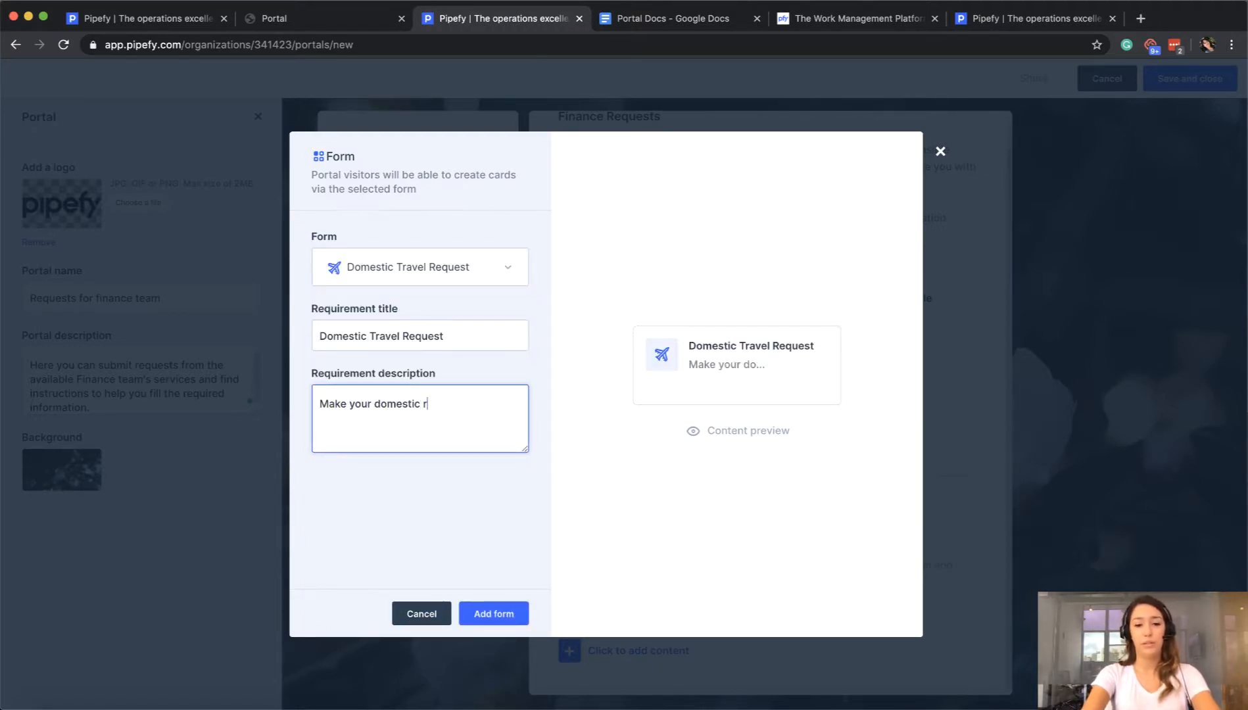
{"action": "type", "text": "ravel reques"}
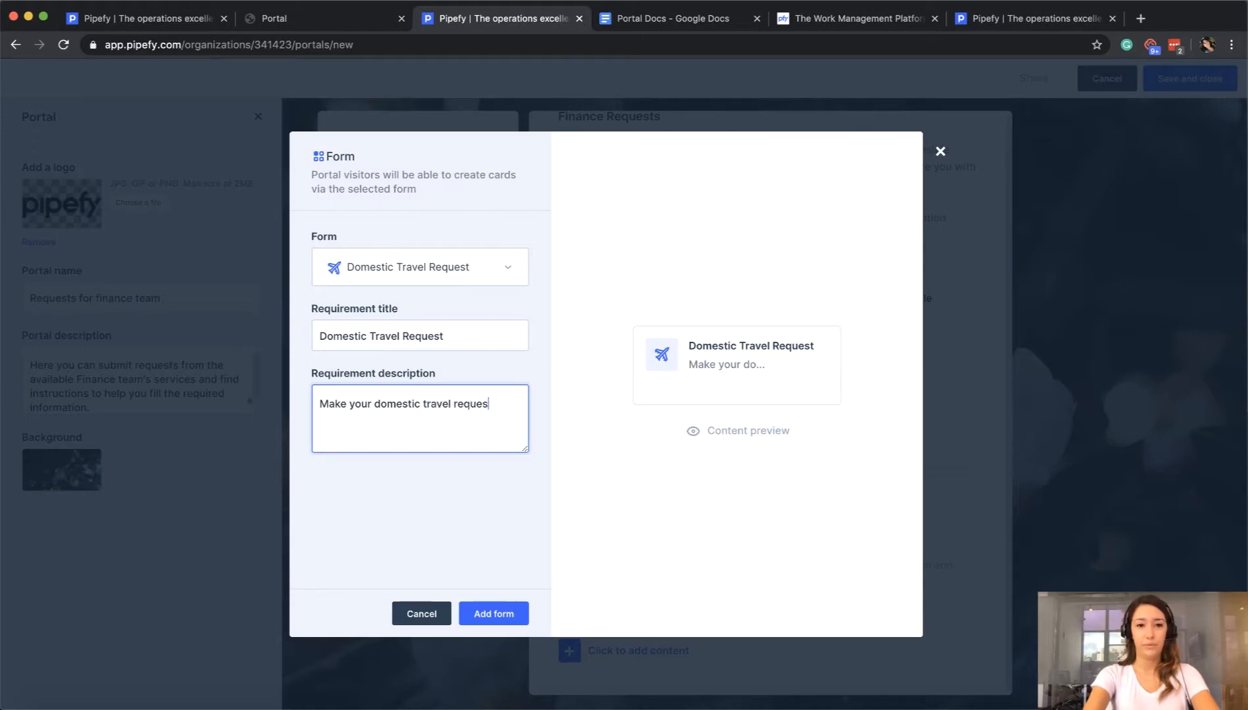
{"action": "type", "text": "ts here."}
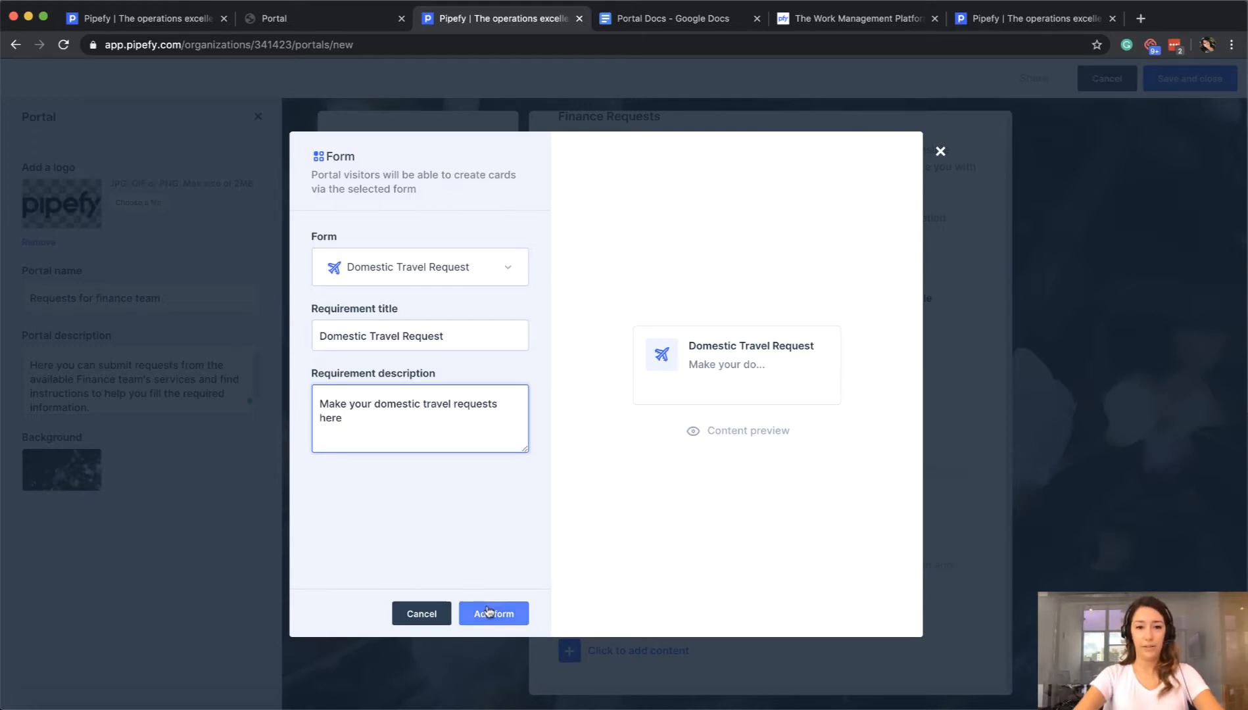
{"action": "left_click", "coordinate": [490, 612]}
Step: Review both groups of forms, then save the portal and close its editor
{"action": "scroll", "coordinate": [855, 493], "scroll_direction": "down", "scroll_amount": 1}
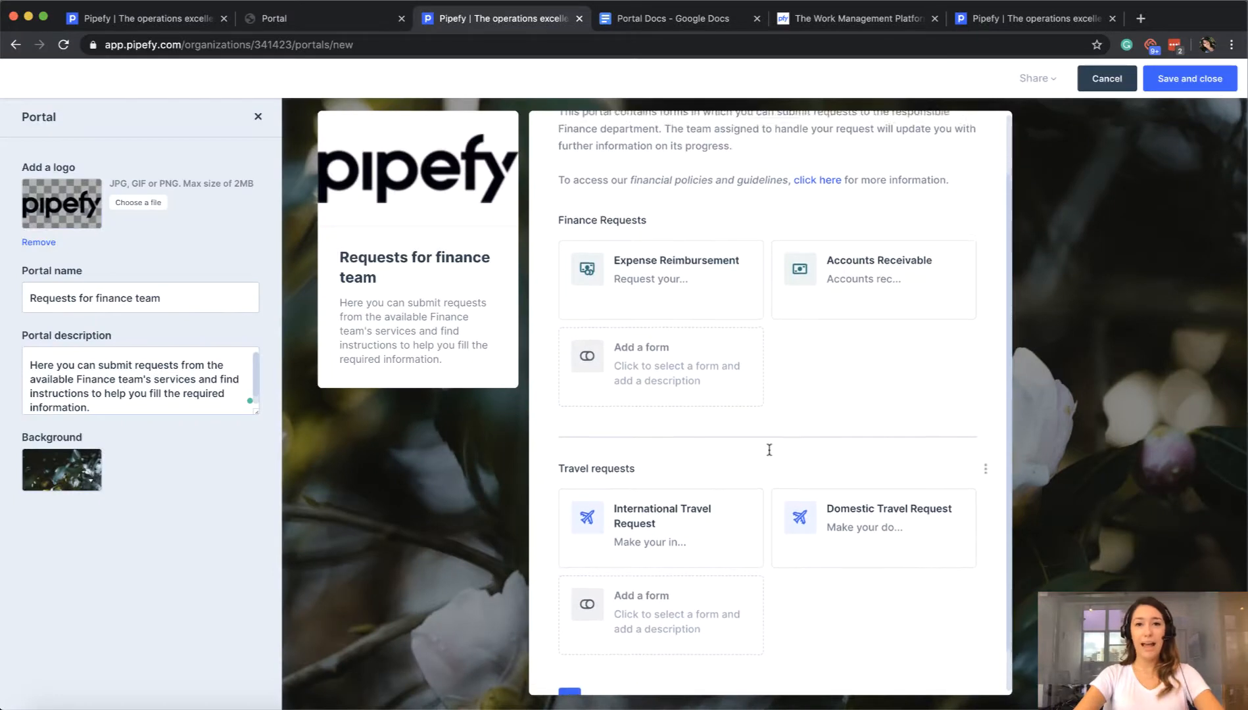
{"action": "scroll", "coordinate": [770, 453], "scroll_direction": "up", "scroll_amount": 2}
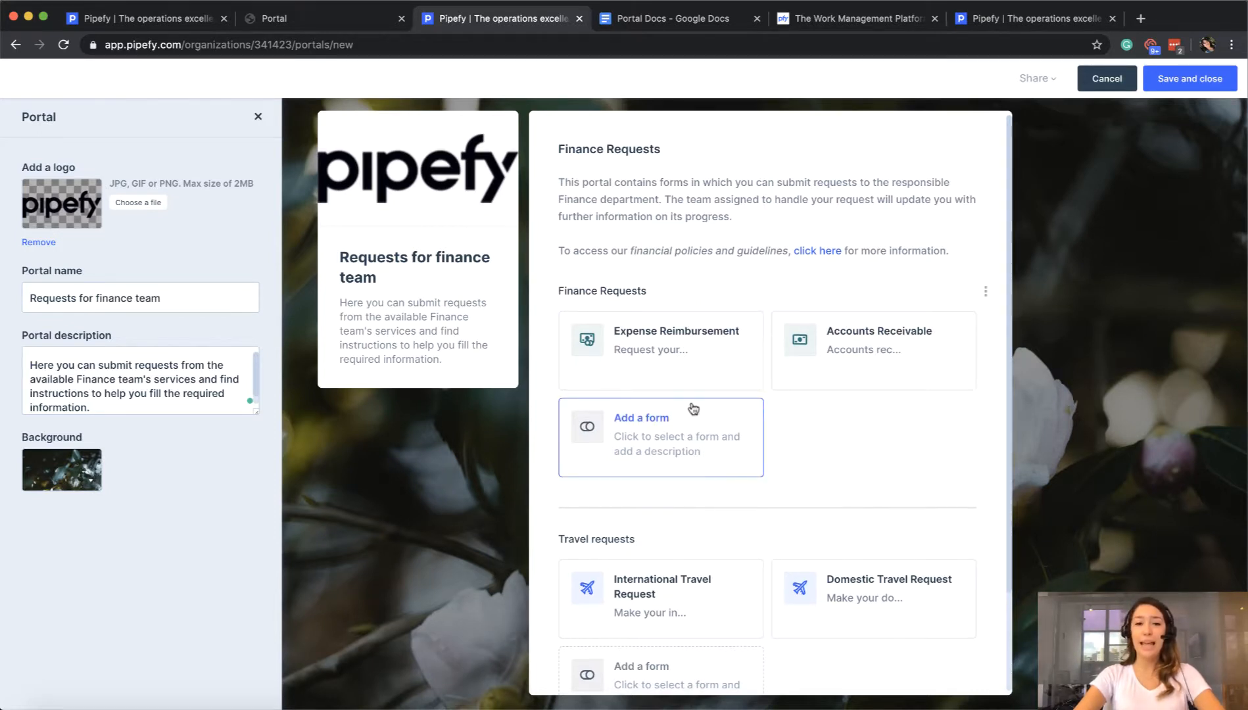
{"action": "scroll", "coordinate": [613, 412], "scroll_direction": "down", "scroll_amount": 1}
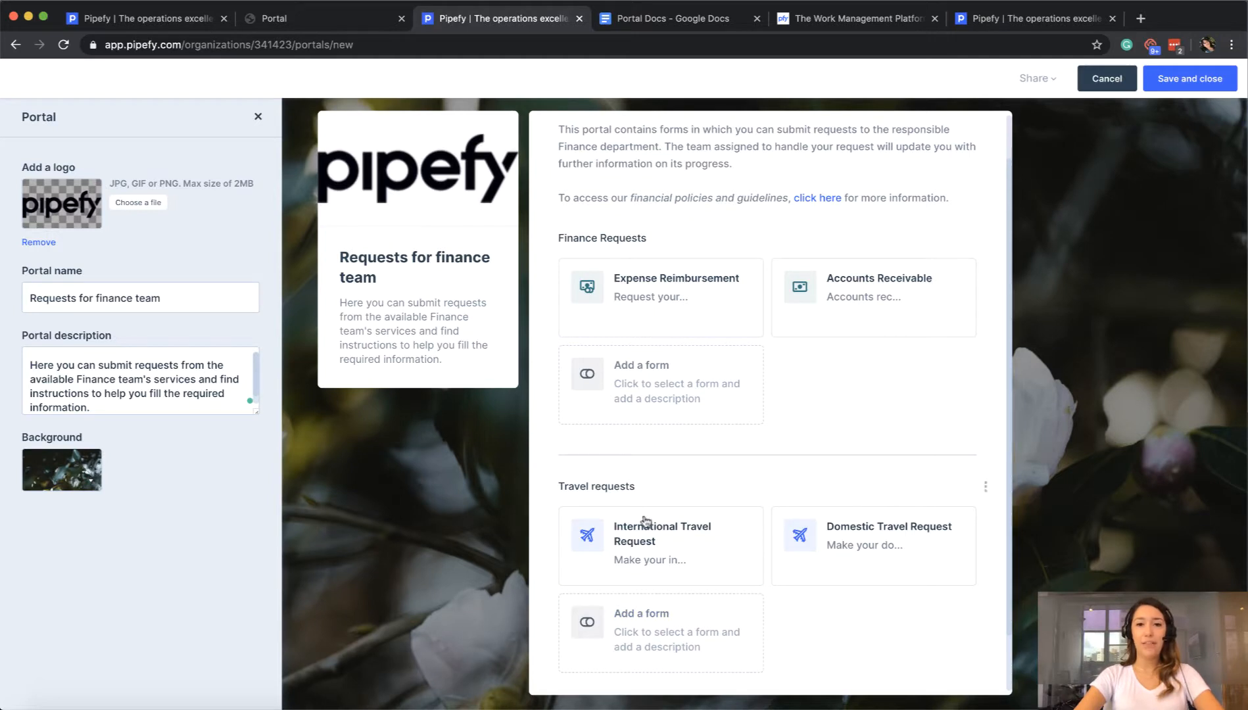
{"action": "scroll", "coordinate": [810, 389], "scroll_direction": "up", "scroll_amount": 2}
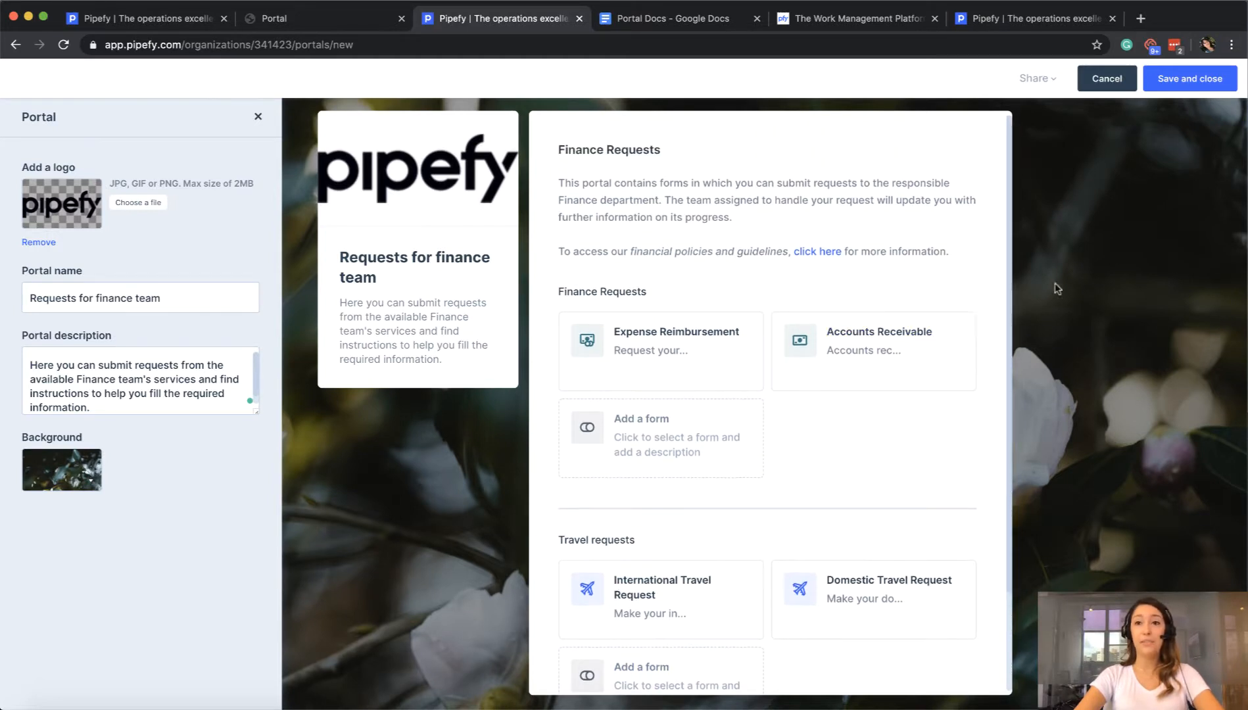
{"action": "left_click", "coordinate": [1199, 86]}
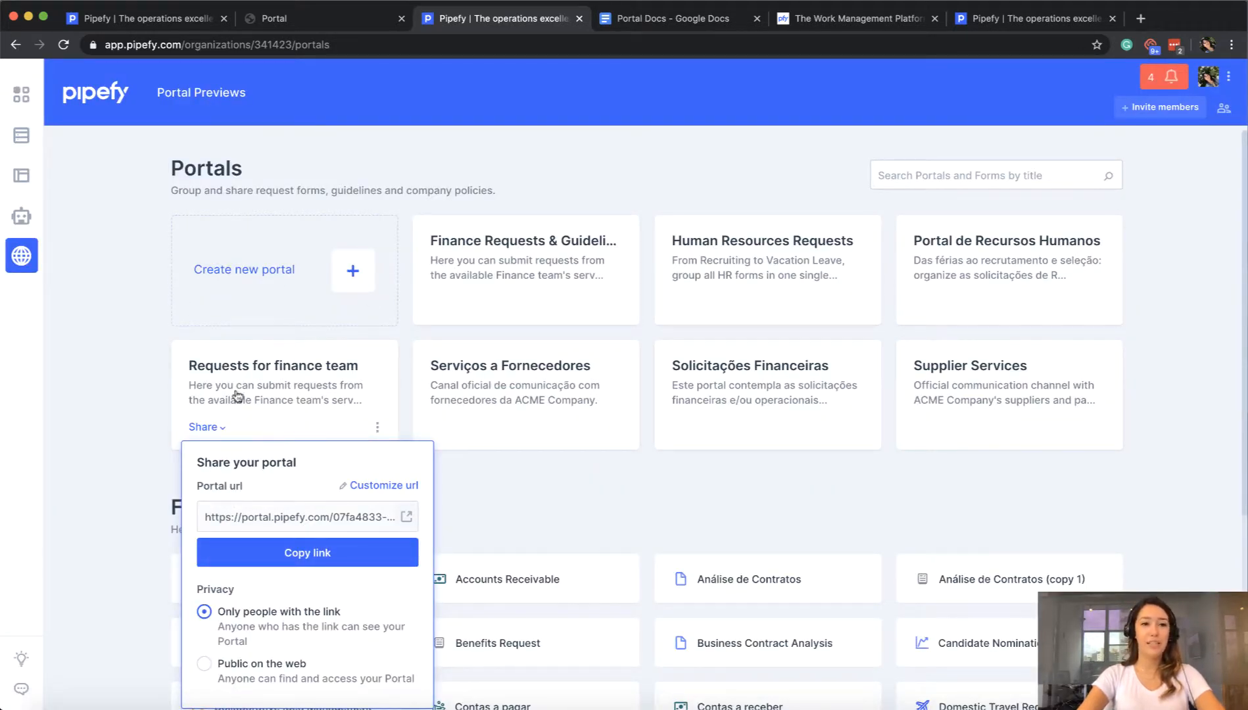
Step: Customize the Requests for finance team portal's URL as "financeteamrequests", save it and close the sharing options
{"action": "left_click", "coordinate": [381, 488]}
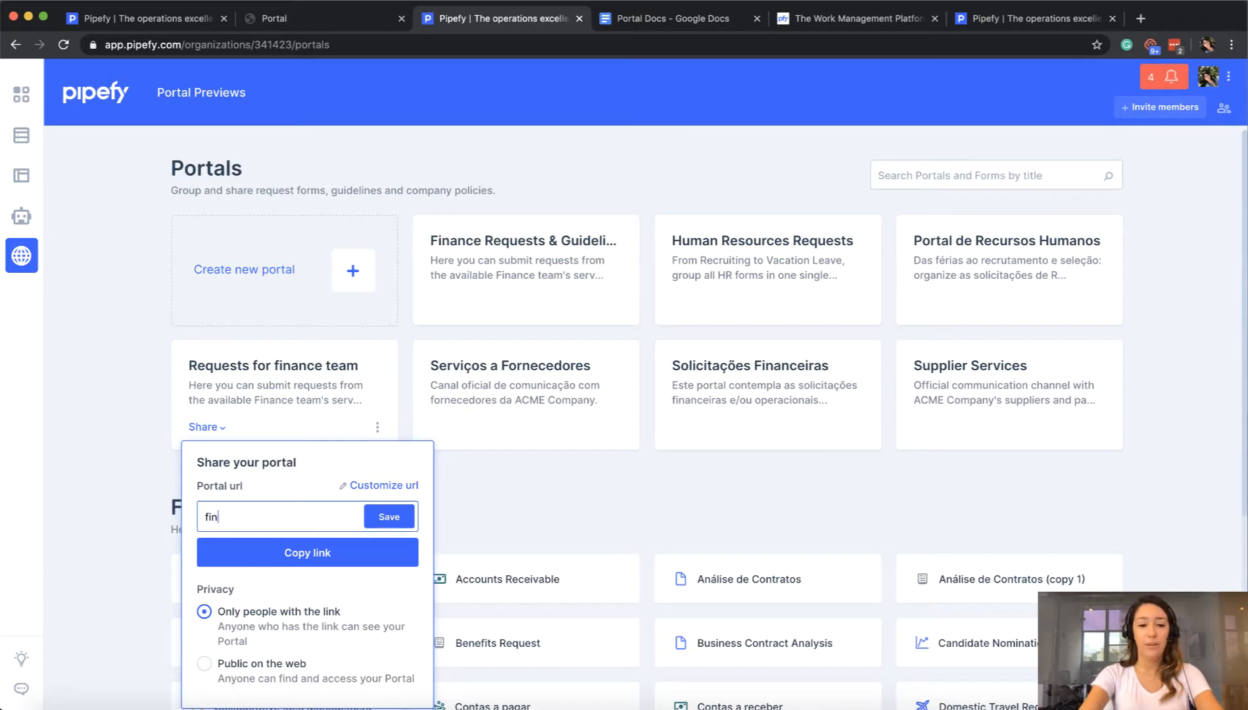
{"action": "type", "text": "teamreq"}
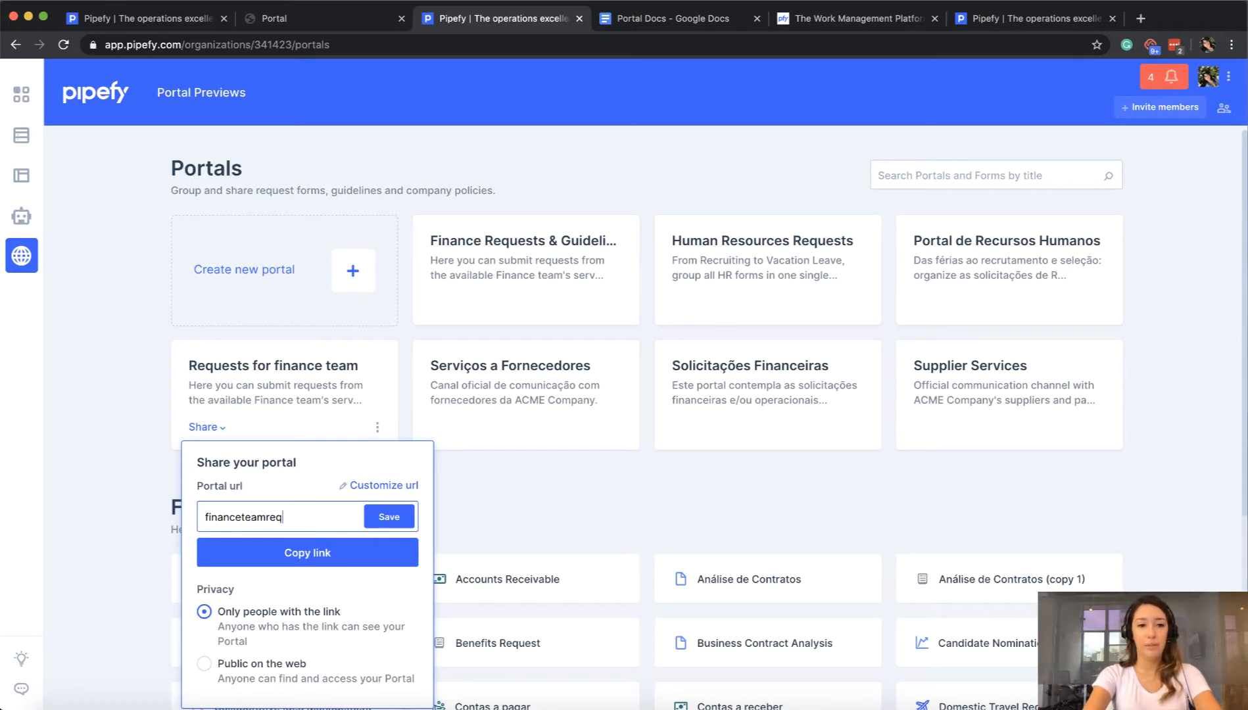
{"action": "type", "text": "uests"}
{"action": "left_click", "coordinate": [377, 517]}
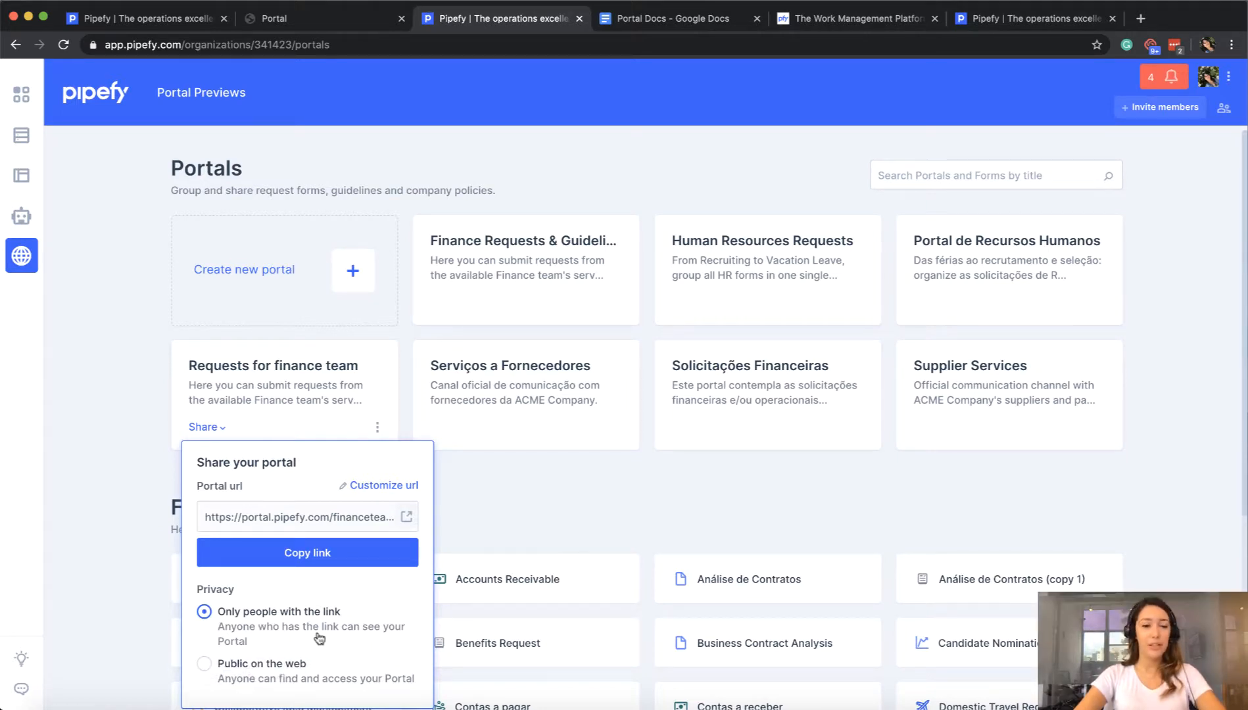
{"action": "left_click", "coordinate": [99, 428]}
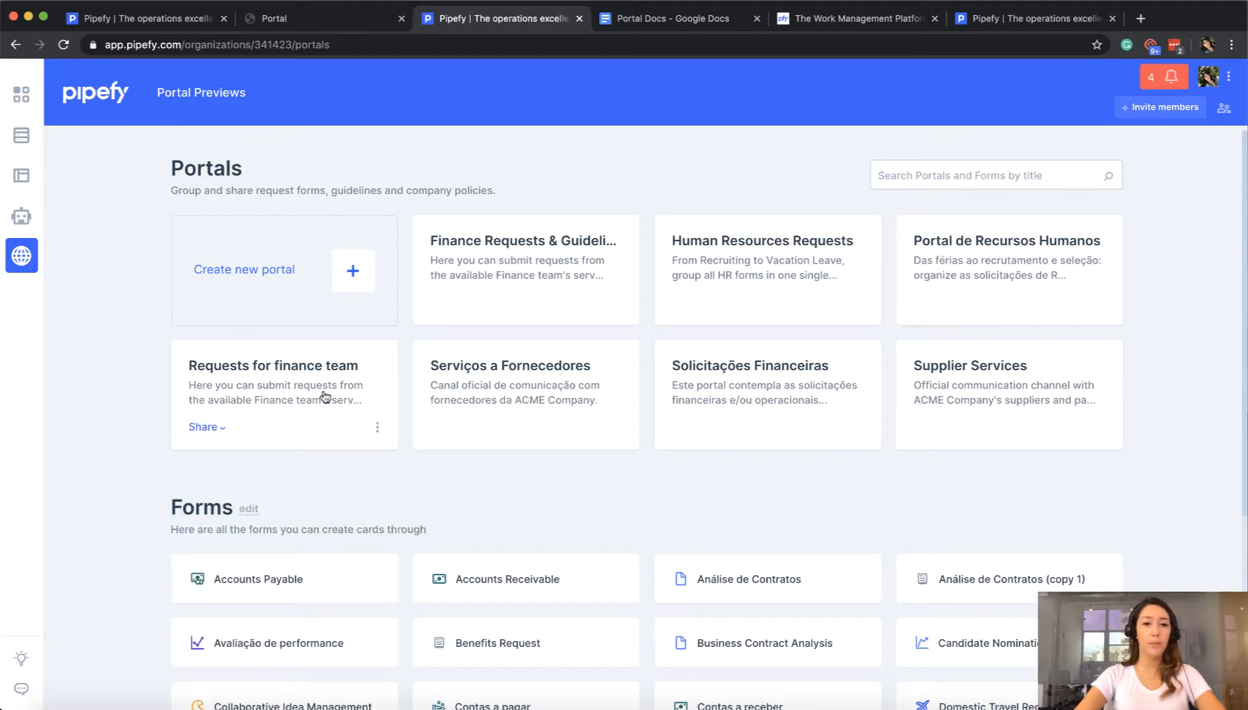
Step: Open the Requests for finance team portal for editing and review its two untitled groups of forms
{"action": "left_click", "coordinate": [377, 428]}
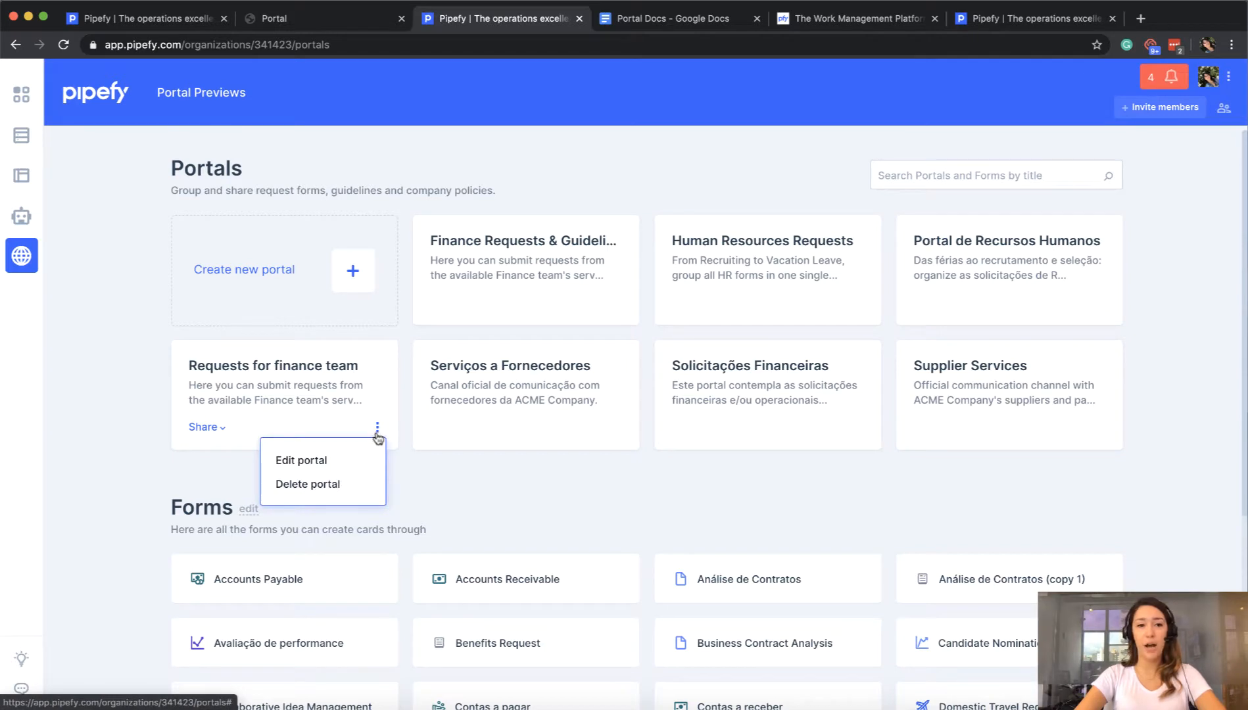
{"action": "left_click", "coordinate": [314, 463]}
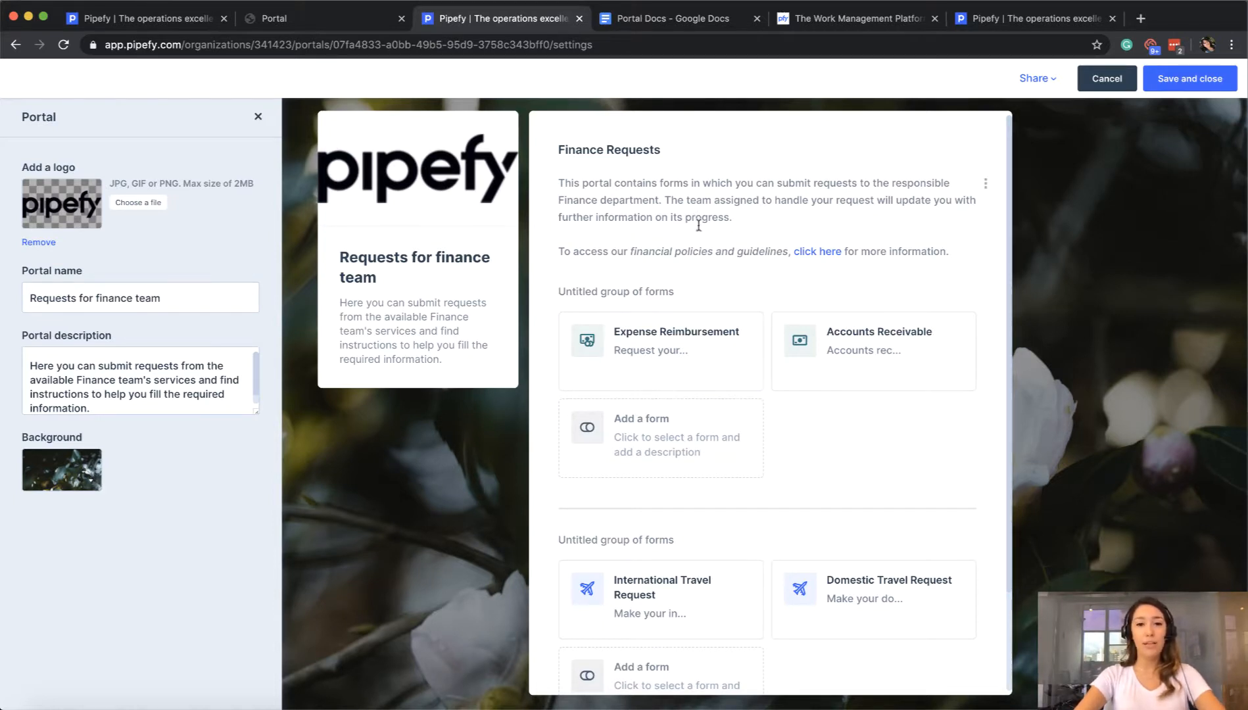
{"action": "scroll", "coordinate": [765, 485], "scroll_direction": "down", "scroll_amount": 2}
{"action": "scroll", "coordinate": [764, 484], "scroll_direction": "down", "scroll_amount": 1}
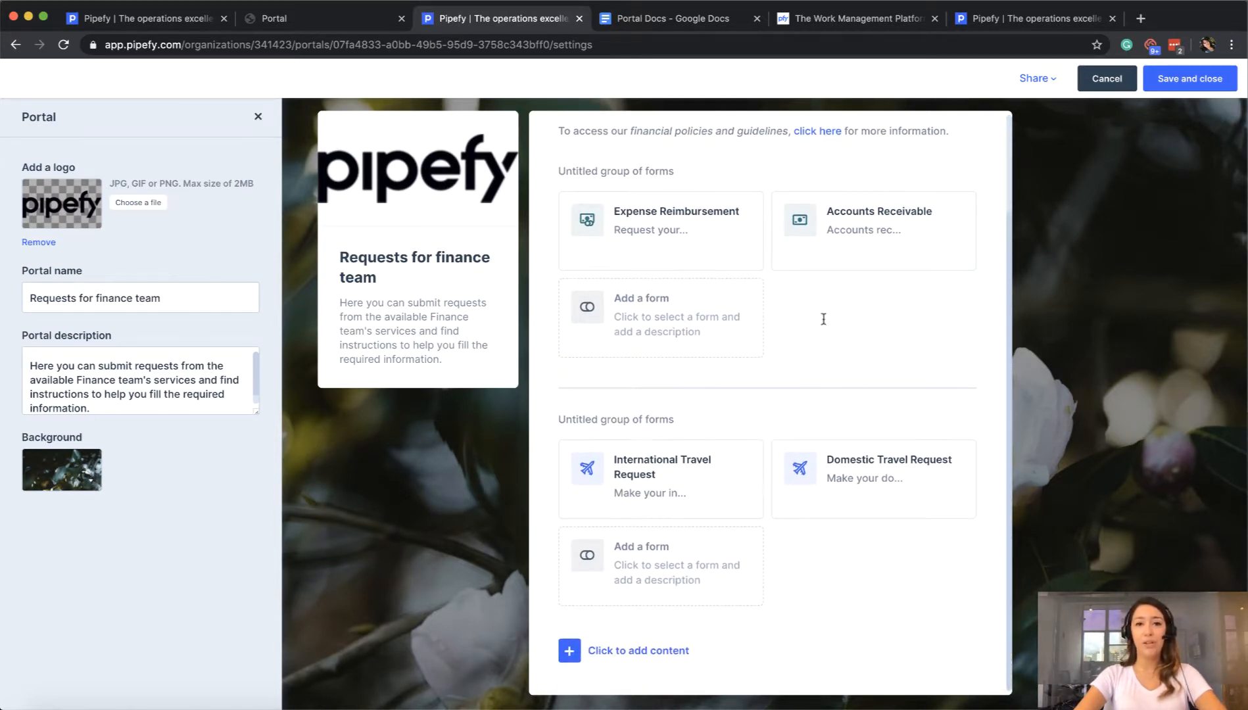
{"action": "scroll", "coordinate": [912, 310], "scroll_direction": "up", "scroll_amount": 3}
{"action": "scroll", "coordinate": [911, 310], "scroll_direction": "up", "scroll_amount": 1}
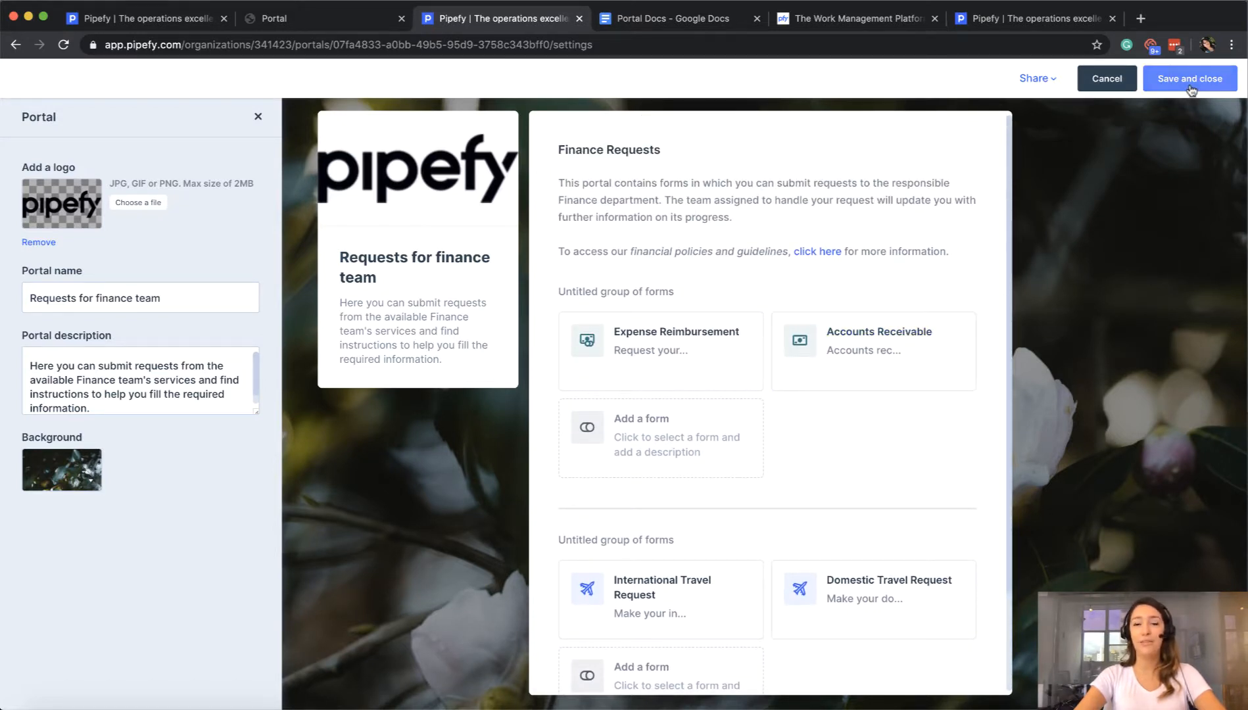
Step: Title the group holding the International and Domestic Travel Request forms "Travel requests"
{"action": "scroll", "coordinate": [797, 451], "scroll_direction": "down", "scroll_amount": 3}
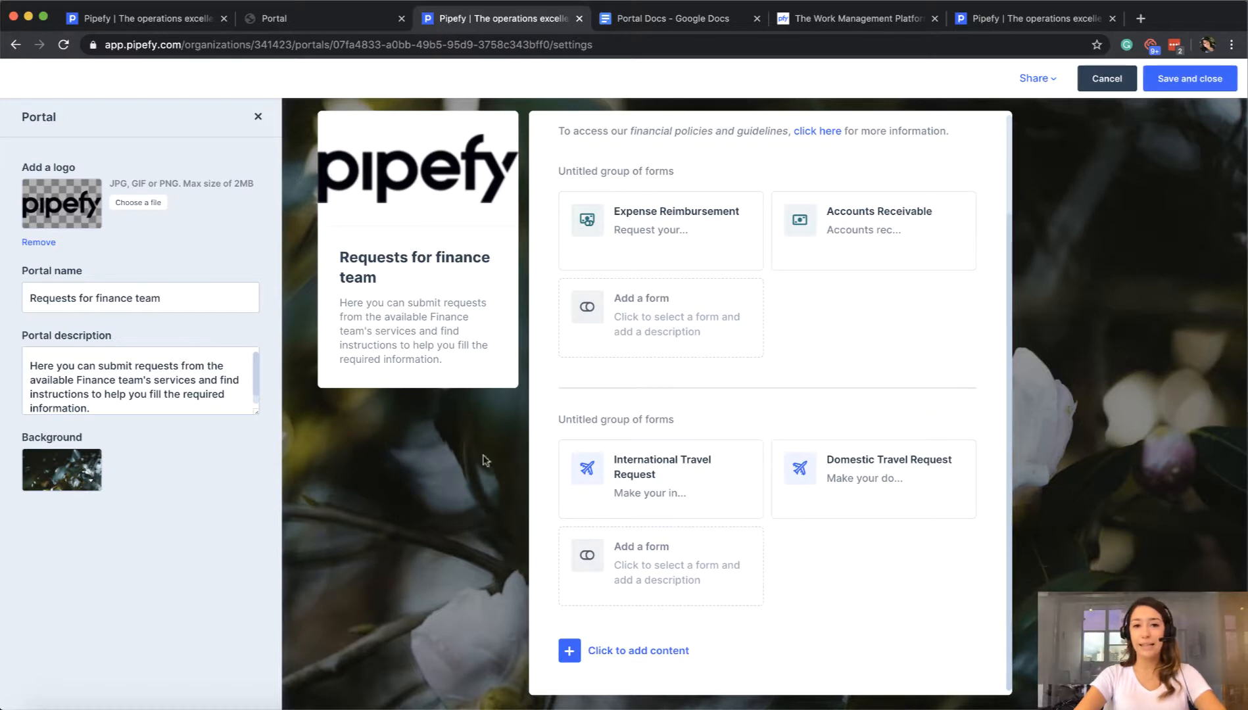
{"action": "left_click", "coordinate": [570, 651]}
{"action": "left_click", "coordinate": [978, 551]}
{"action": "left_click", "coordinate": [614, 422]}
{"action": "type", "text": "Tra"}
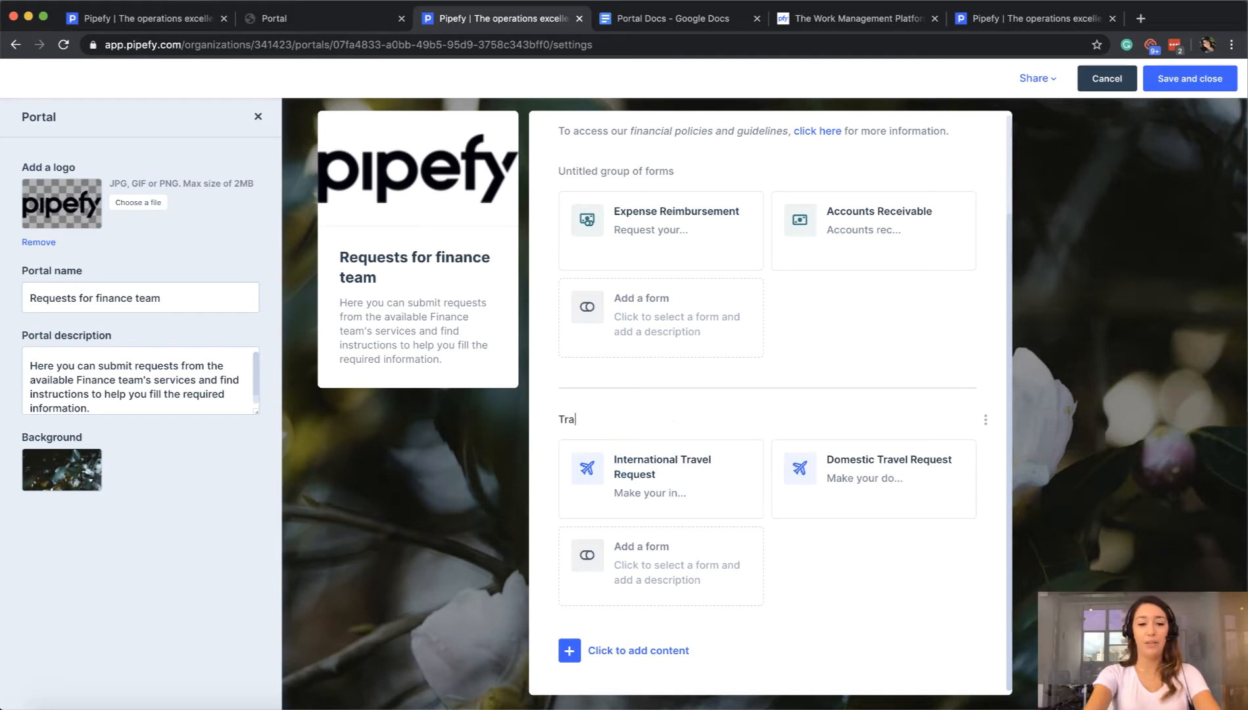
{"action": "type", "text": "vel requ"}
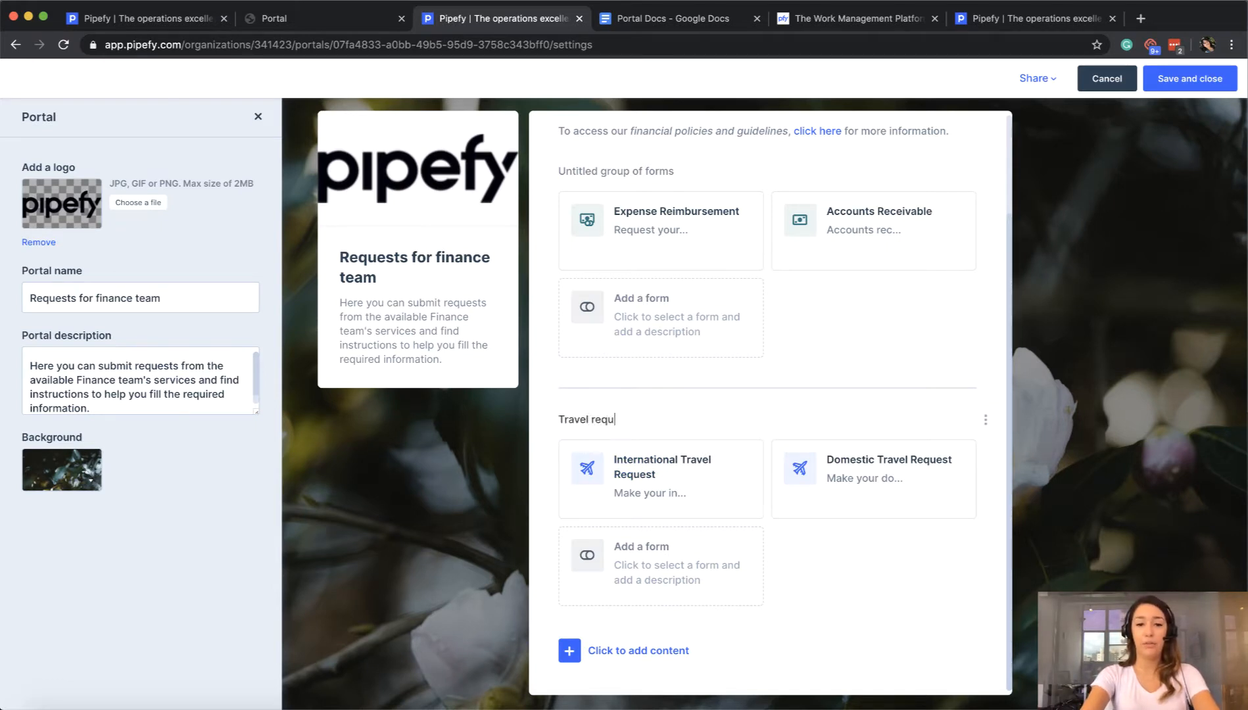
{"action": "type", "text": "ests"}
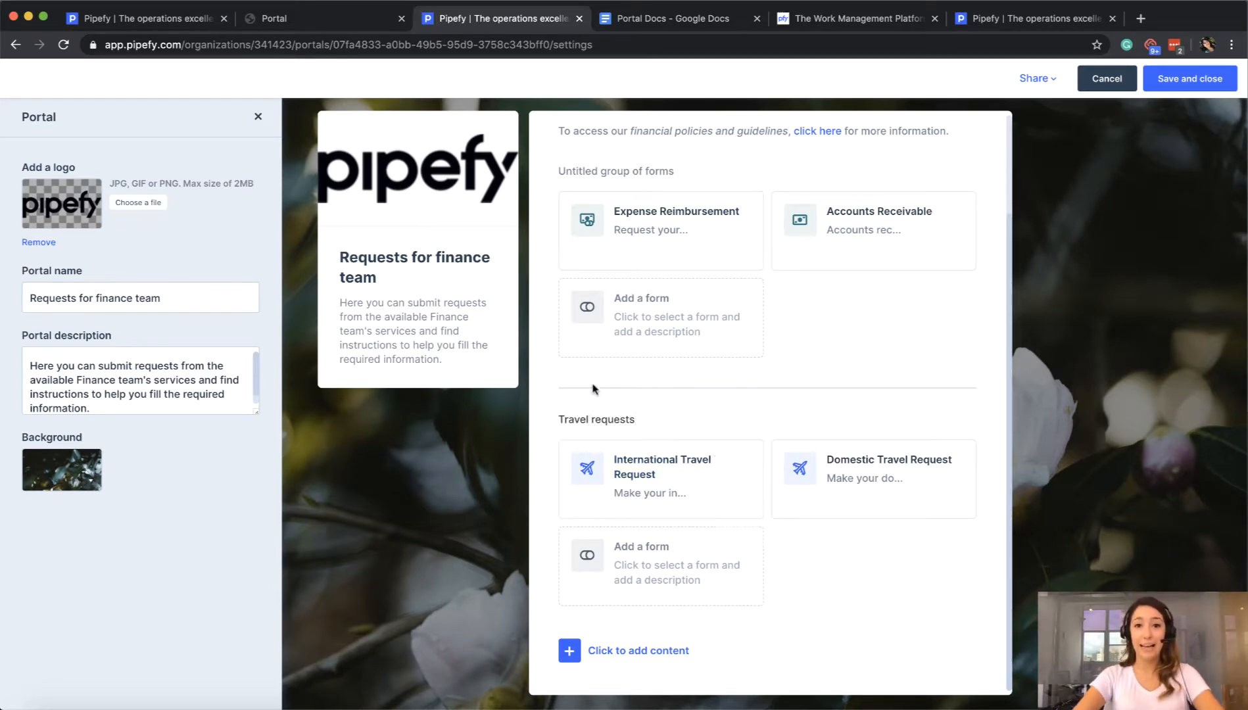
Step: Title the group with the Expense Reimbursement and Accounts Receivable forms "Finance requests", then save the portal and close its editor
{"action": "scroll", "coordinate": [541, 407], "scroll_direction": "up", "scroll_amount": 1}
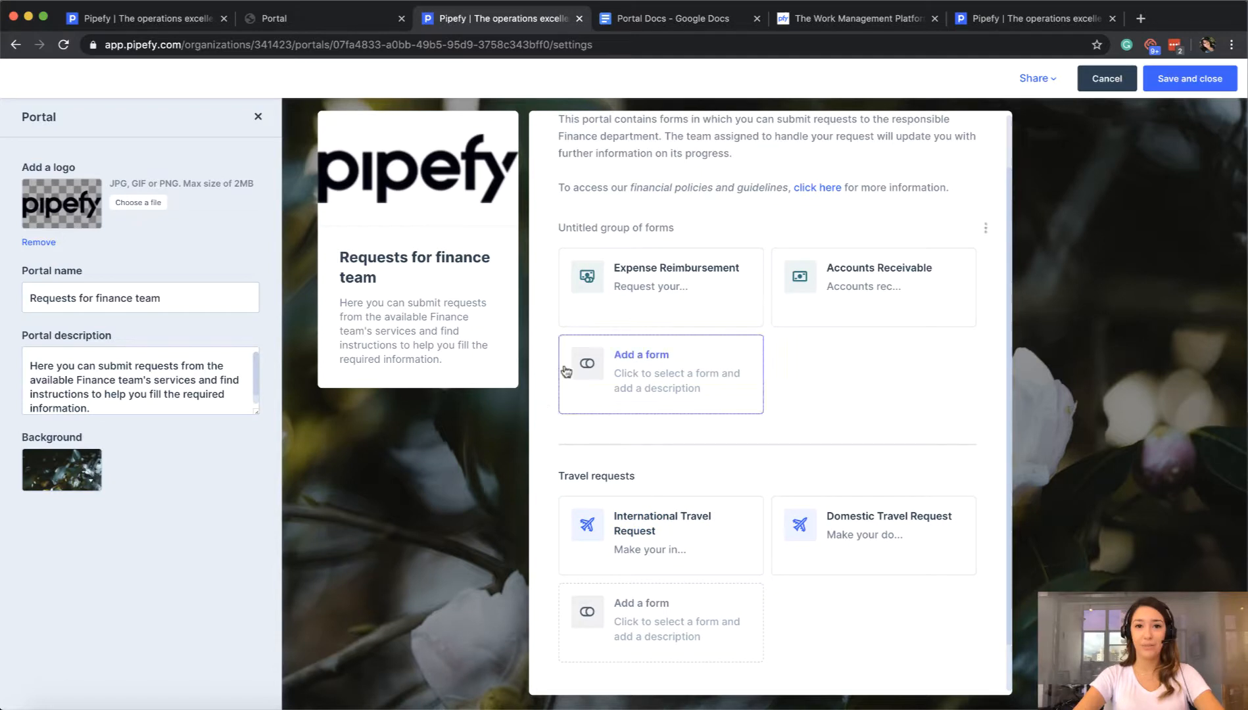
{"action": "left_click", "coordinate": [633, 231]}
{"action": "type", "text": "Finance"}
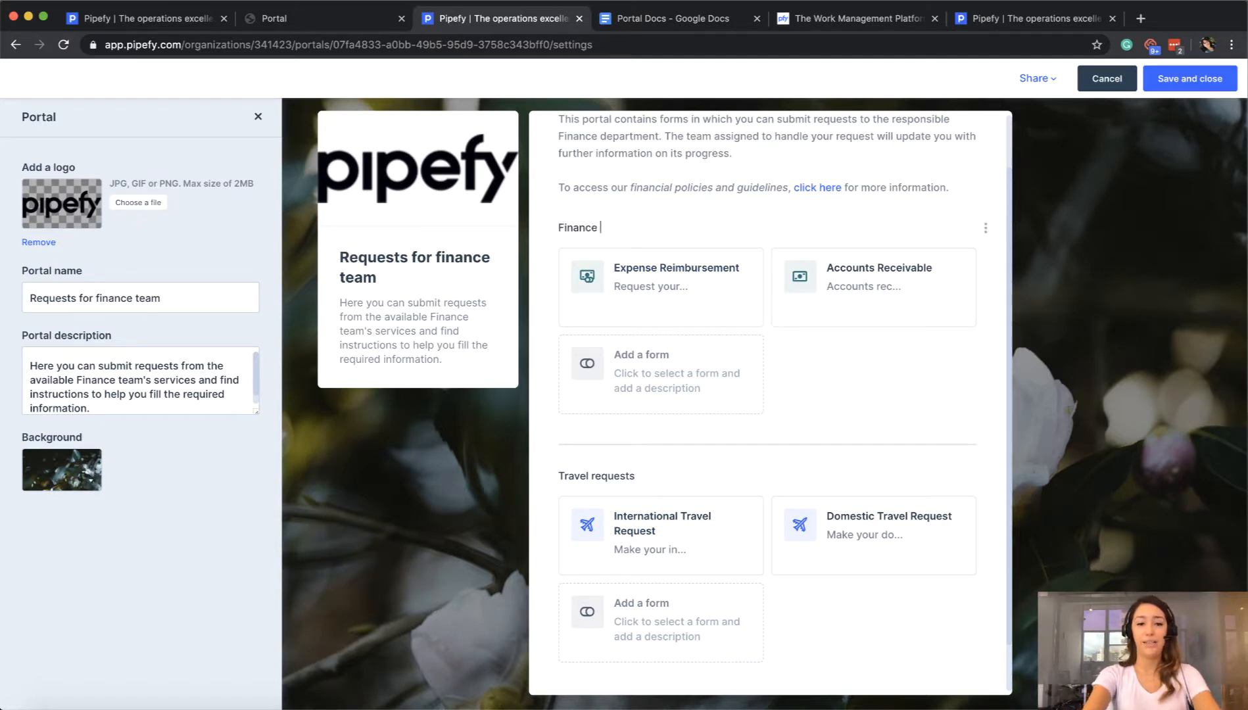
{"action": "type", "text": " requests"}
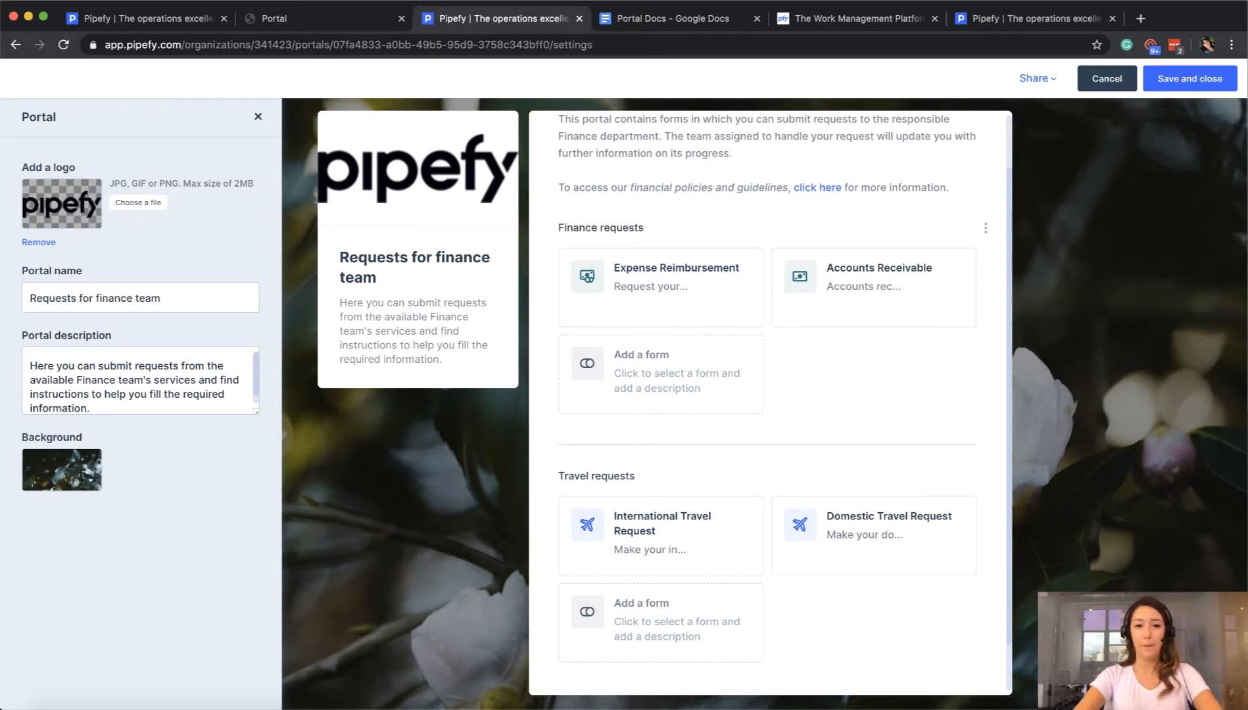
{"action": "left_click", "coordinate": [1214, 78]}
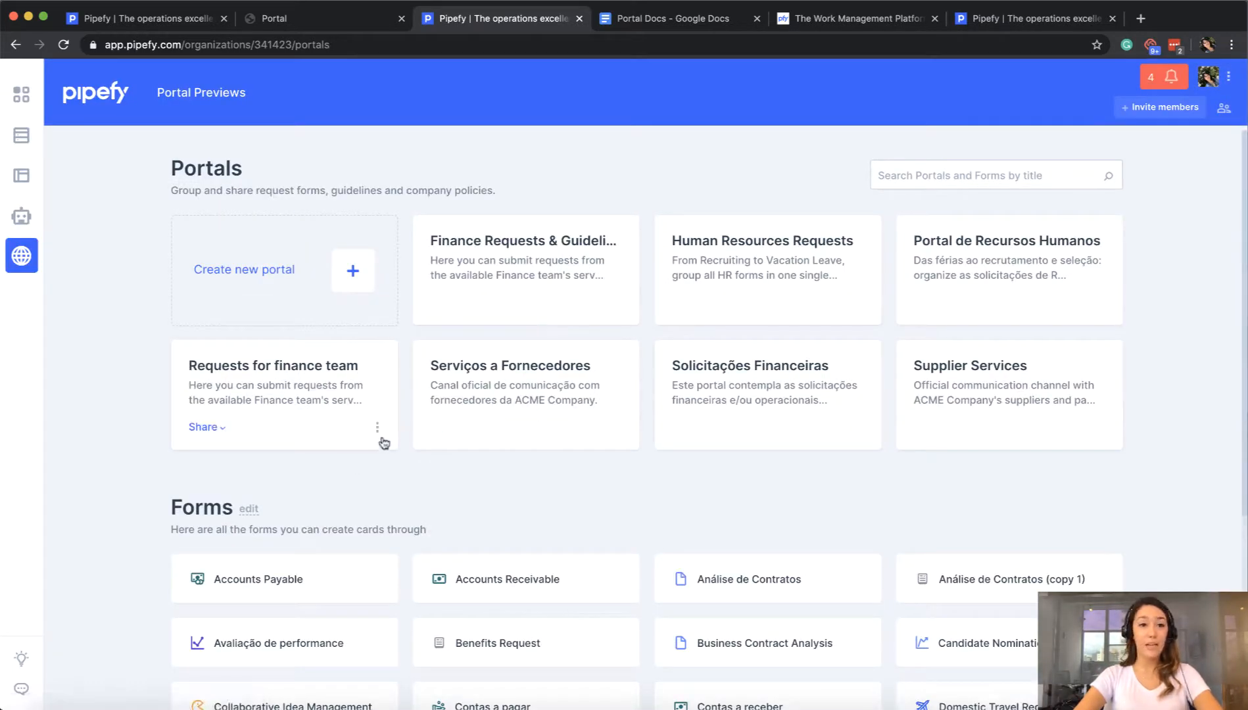
{"action": "left_click", "coordinate": [378, 432]}
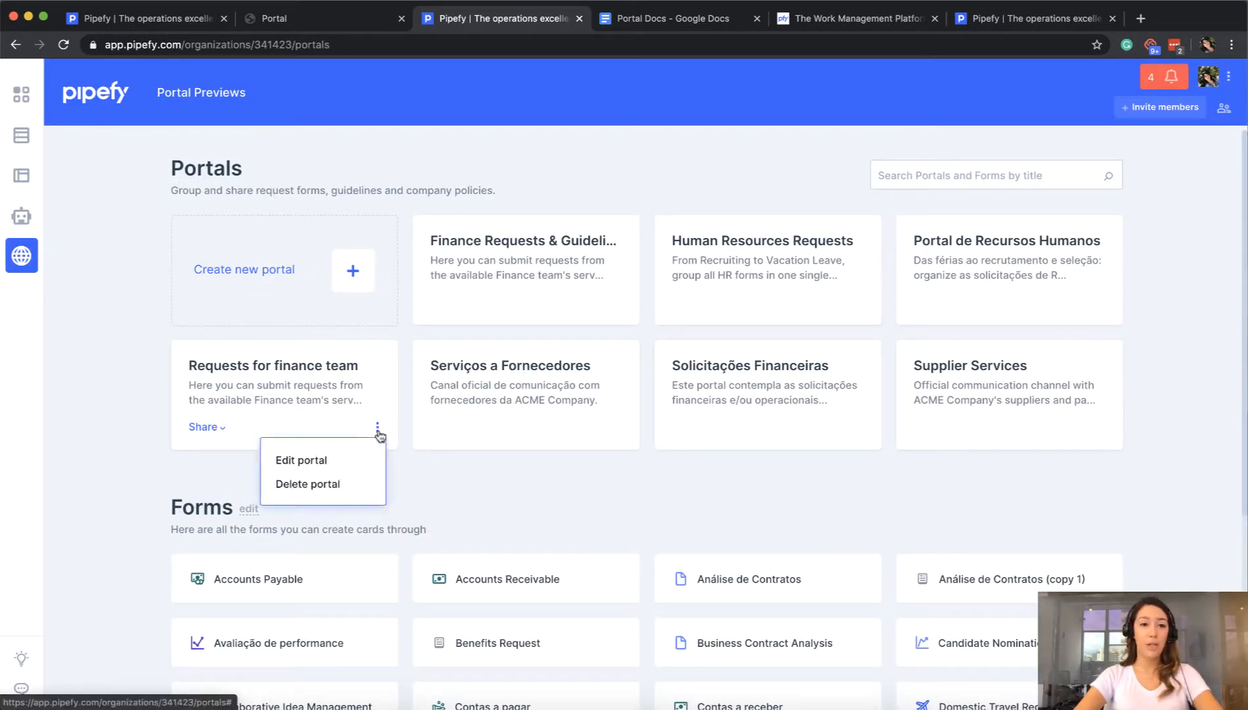
{"action": "left_click", "coordinate": [312, 488]}
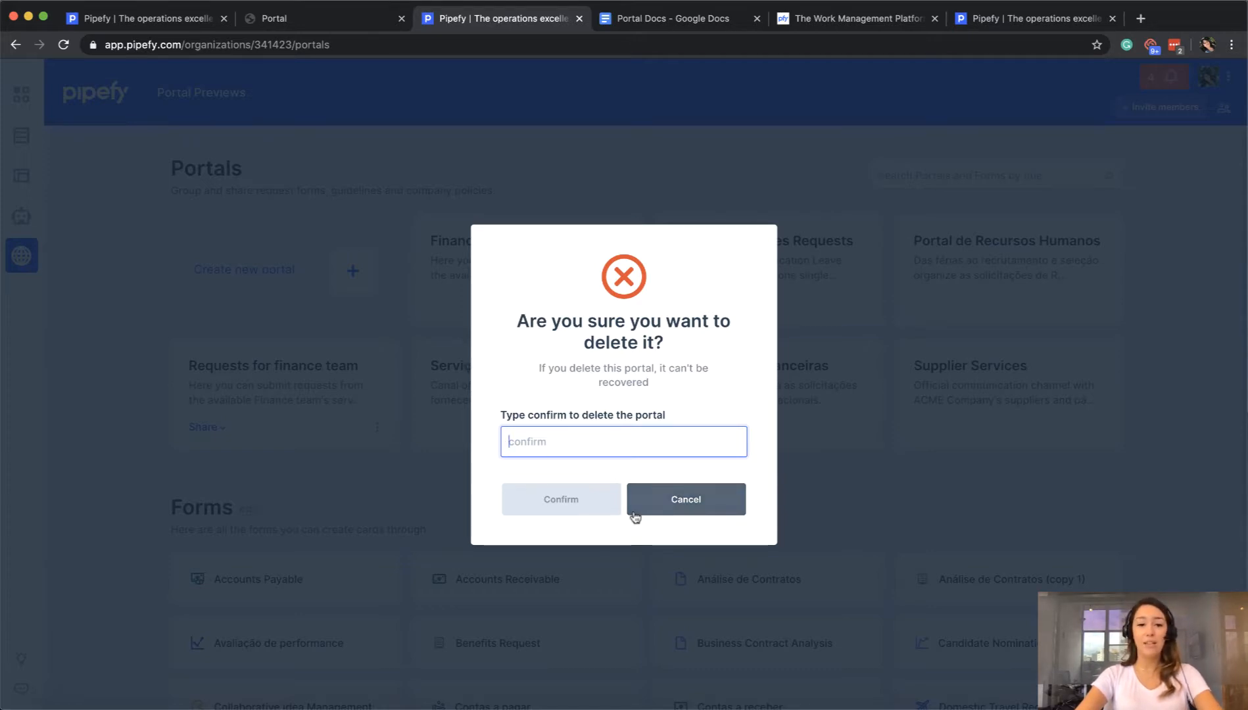
{"action": "left_click", "coordinate": [664, 498]}
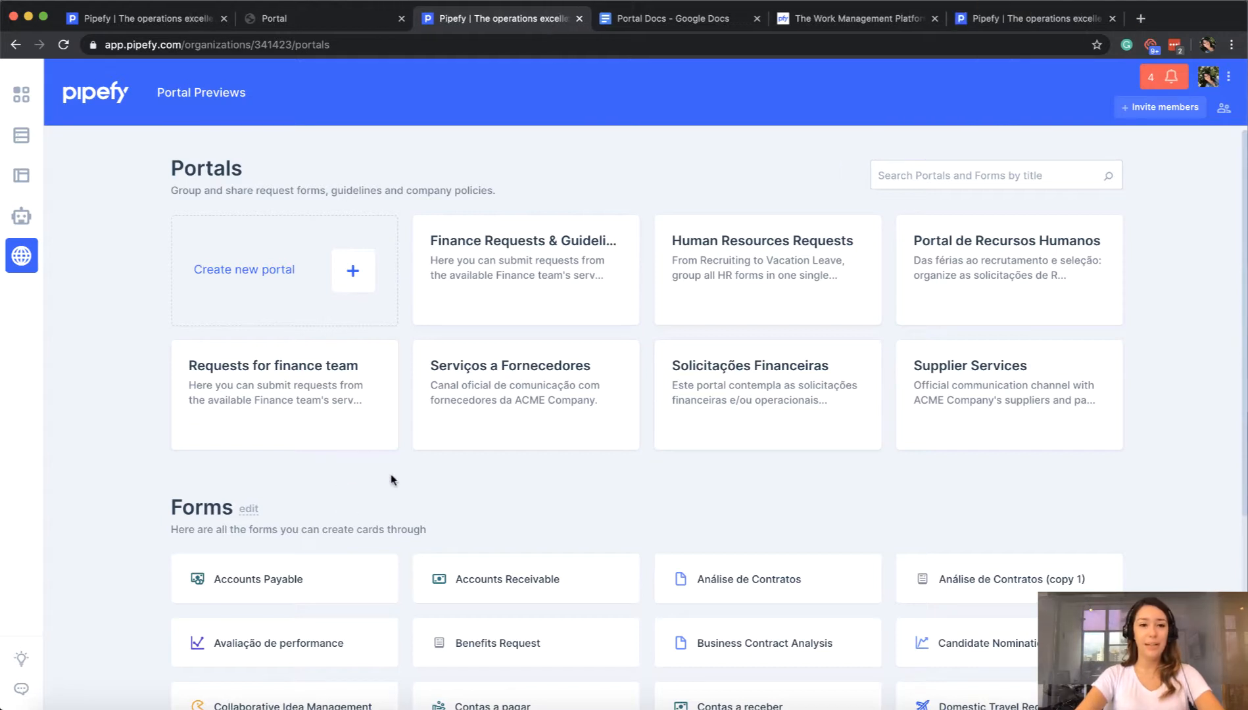
Step: Open the published Requests for finance team portal, look through its Expense Reimbursement form and return to the portal page
{"action": "mouse_move", "coordinate": [285, 420]}
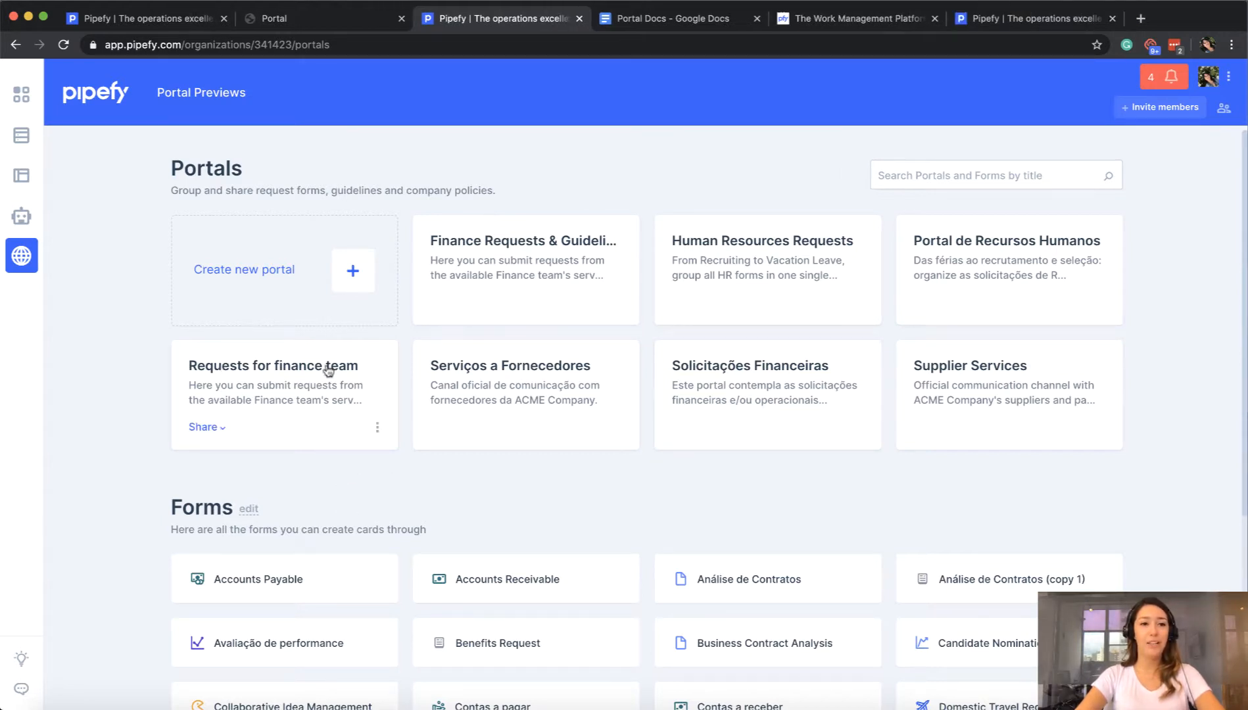
{"action": "left_click", "coordinate": [285, 394]}
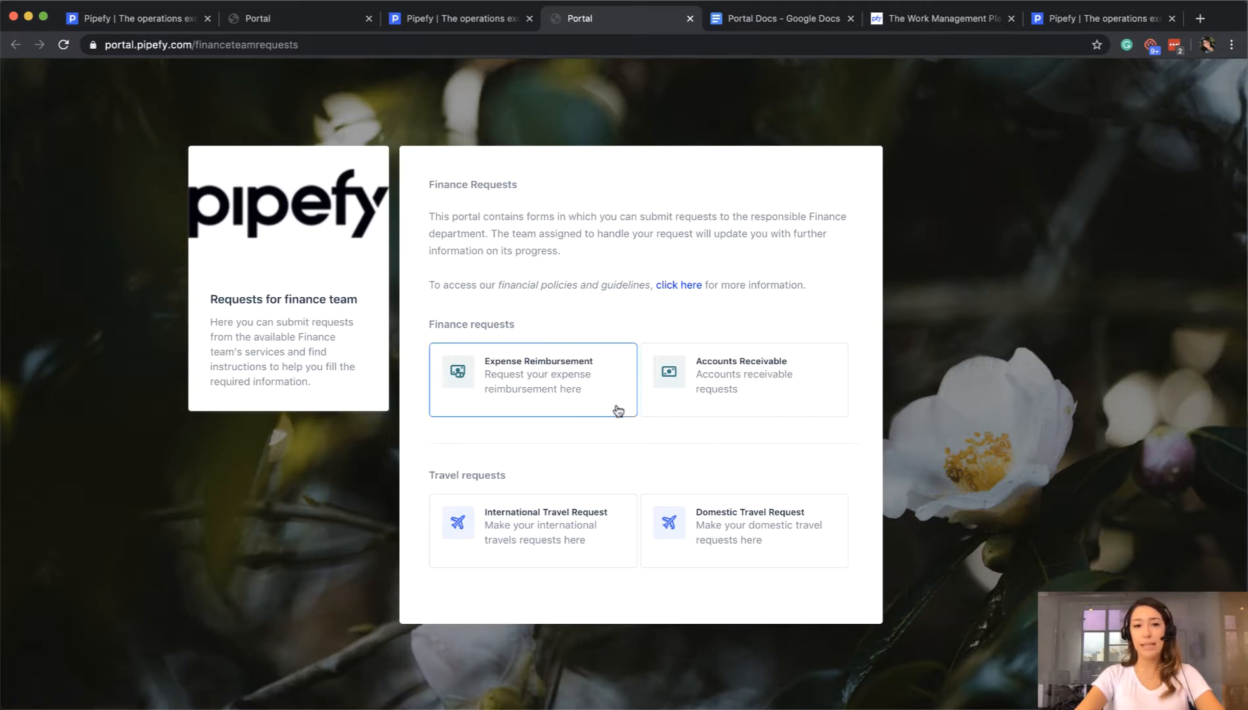
{"action": "left_click", "coordinate": [552, 374]}
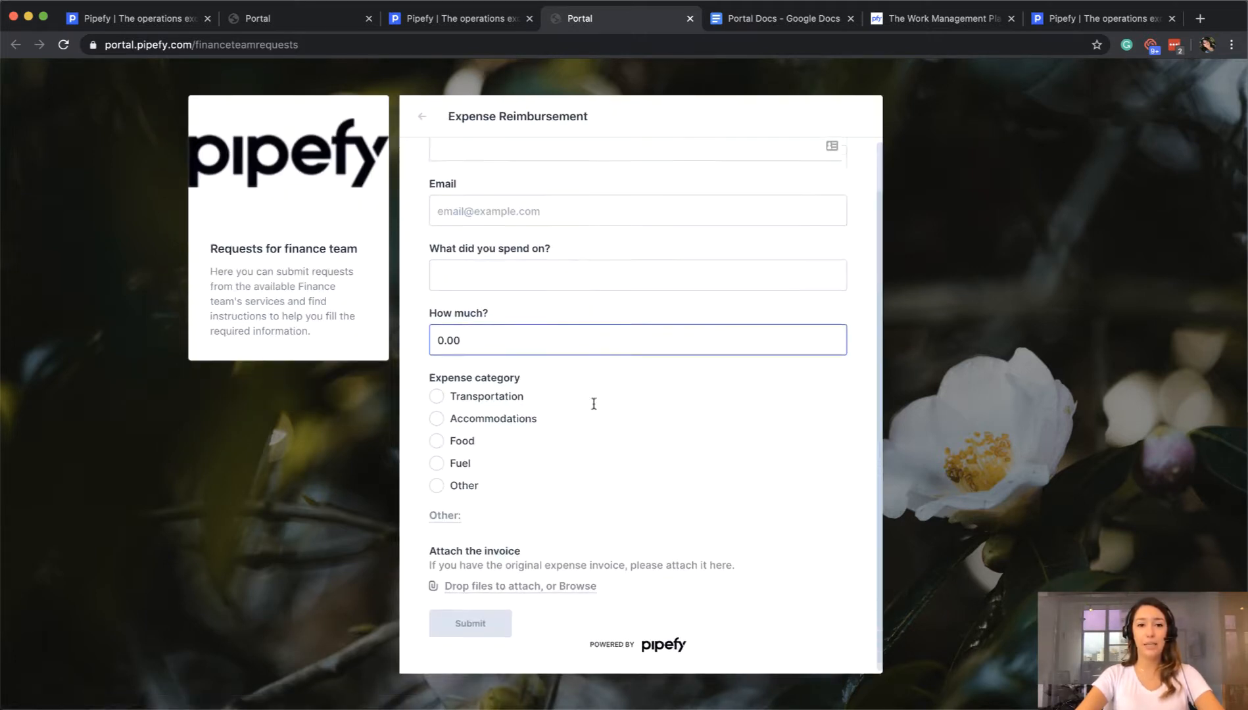
{"action": "left_click", "coordinate": [423, 120]}
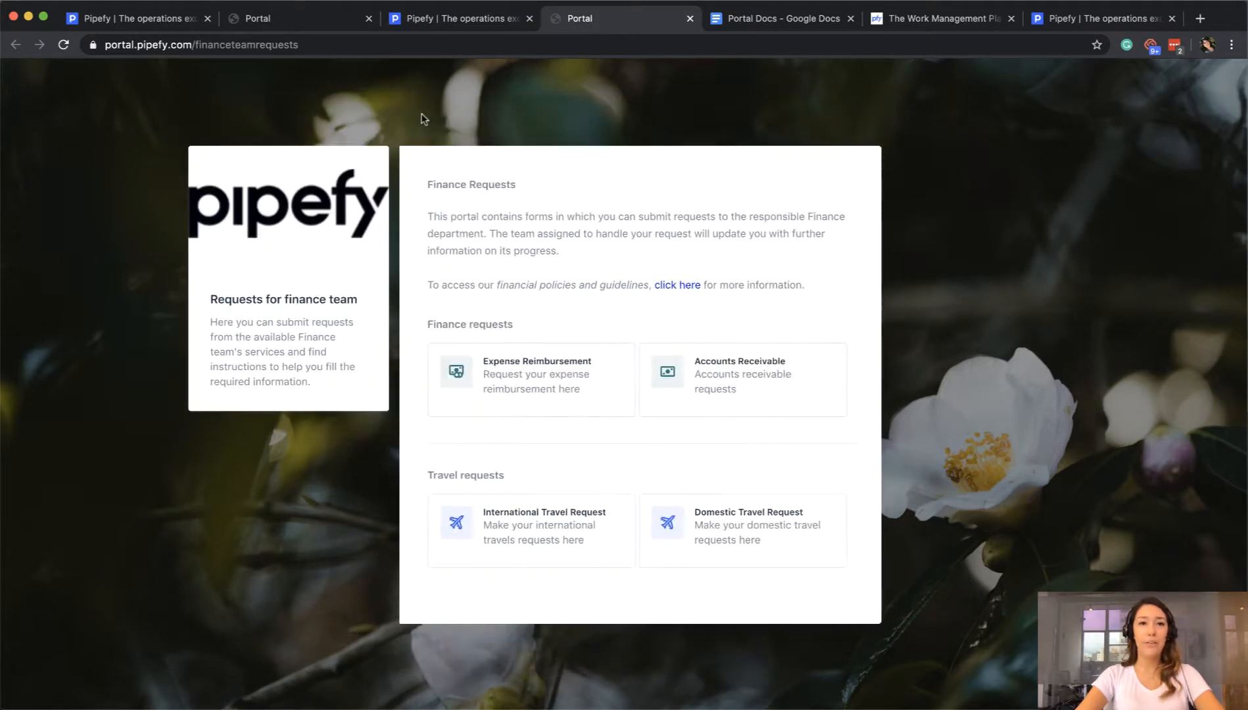
Step: Look through the fields of the portal's Domestic Travel Request form and return to the portal page
{"action": "left_click", "coordinate": [748, 536]}
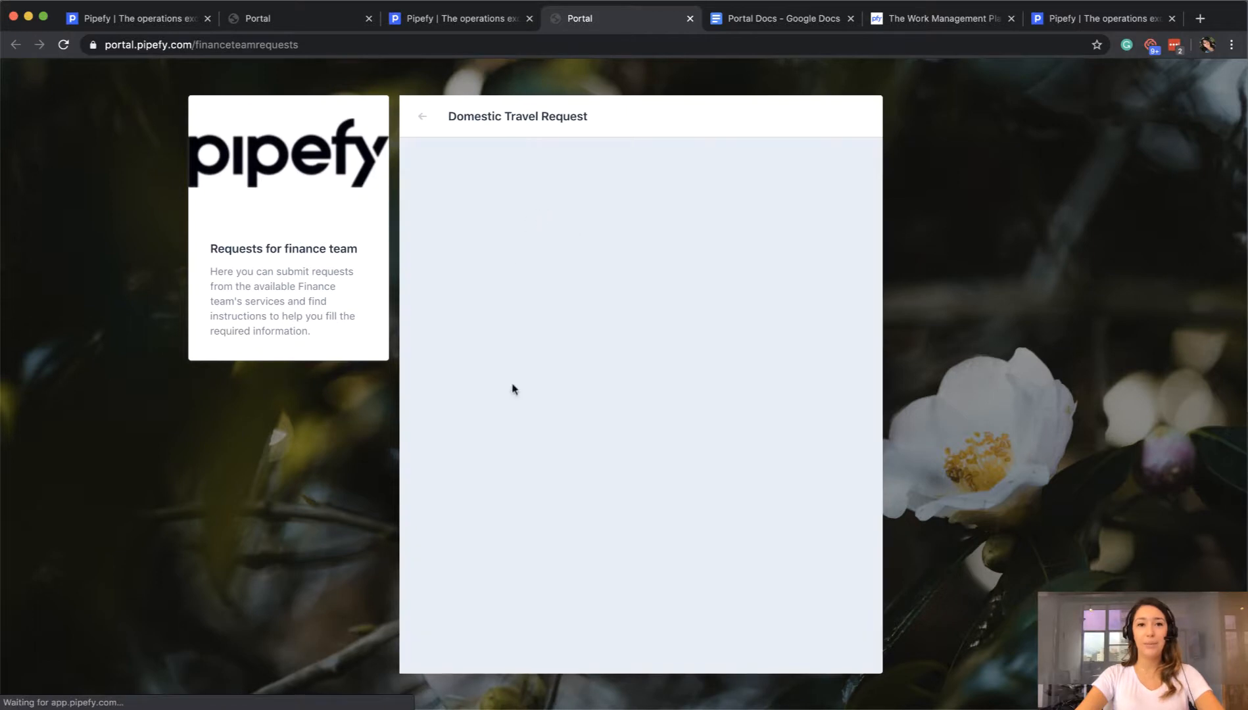
{"action": "scroll", "coordinate": [592, 434], "scroll_direction": "down", "scroll_amount": 4}
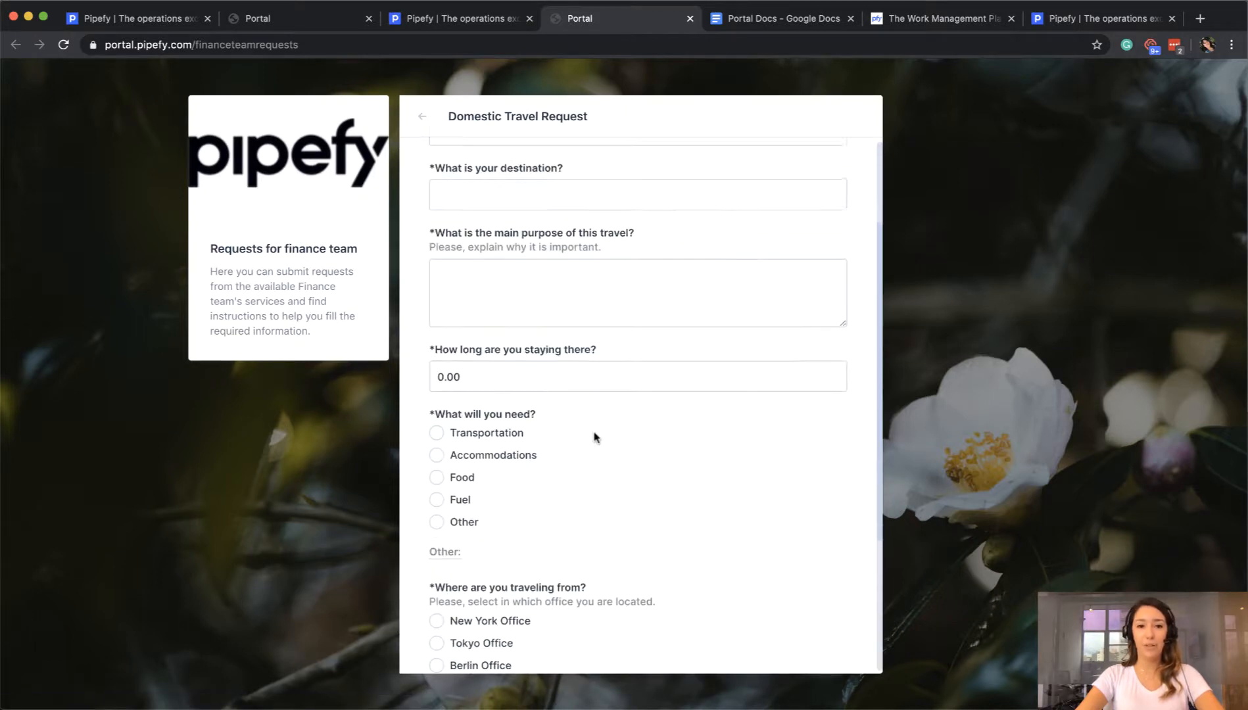
{"action": "scroll", "coordinate": [596, 437], "scroll_direction": "up", "scroll_amount": 4}
{"action": "left_click", "coordinate": [423, 116]}
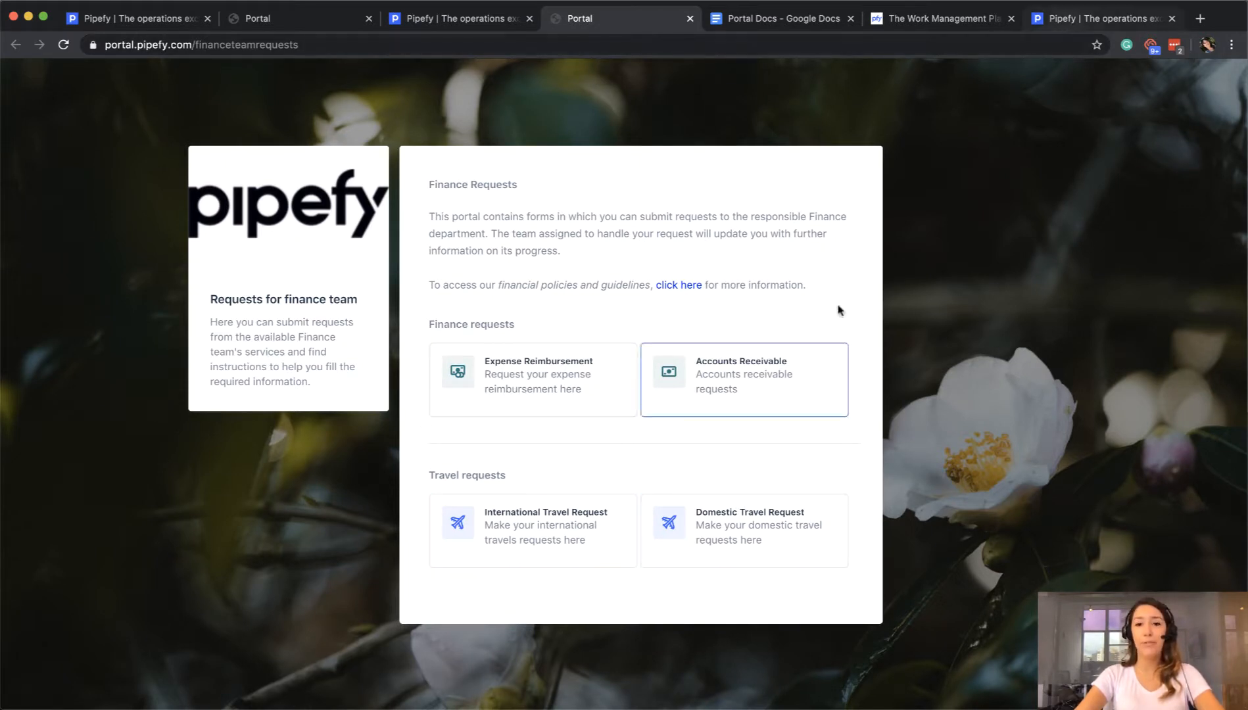
Step: Examine the standalone Payment request public form and its URL, then return to the published finance portal
{"action": "left_click", "coordinate": [1118, 11]}
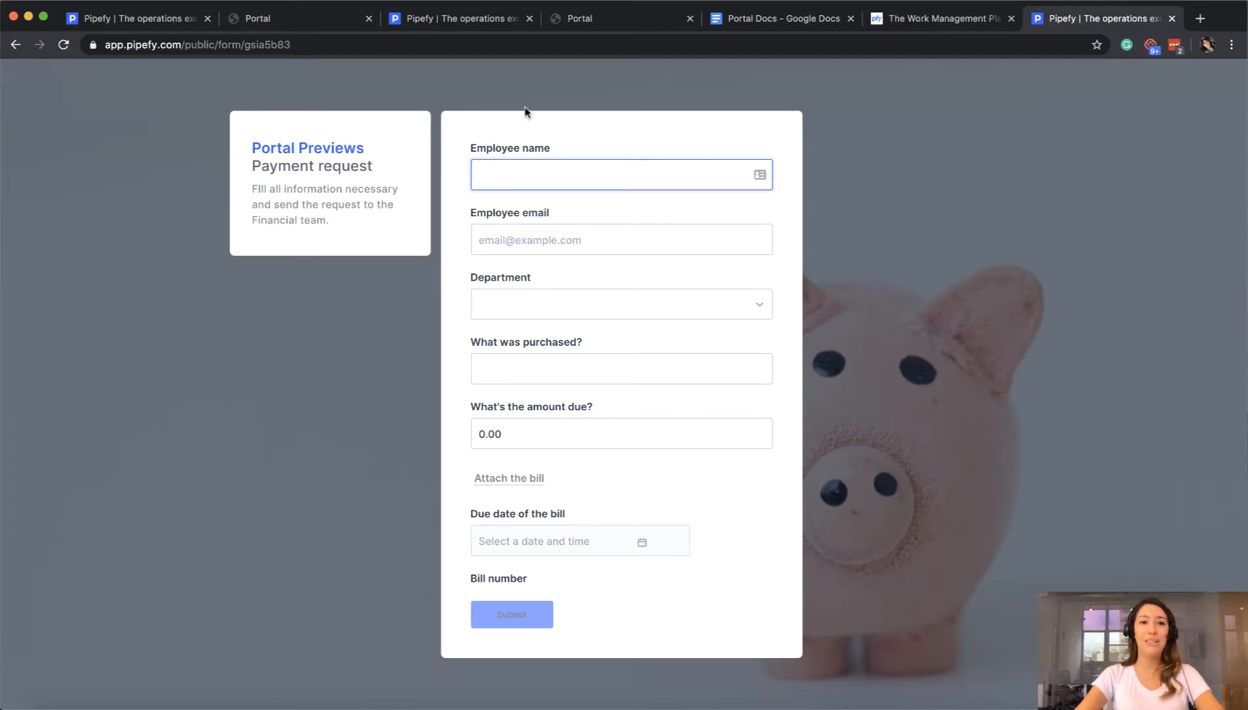
{"action": "left_click", "coordinate": [429, 45]}
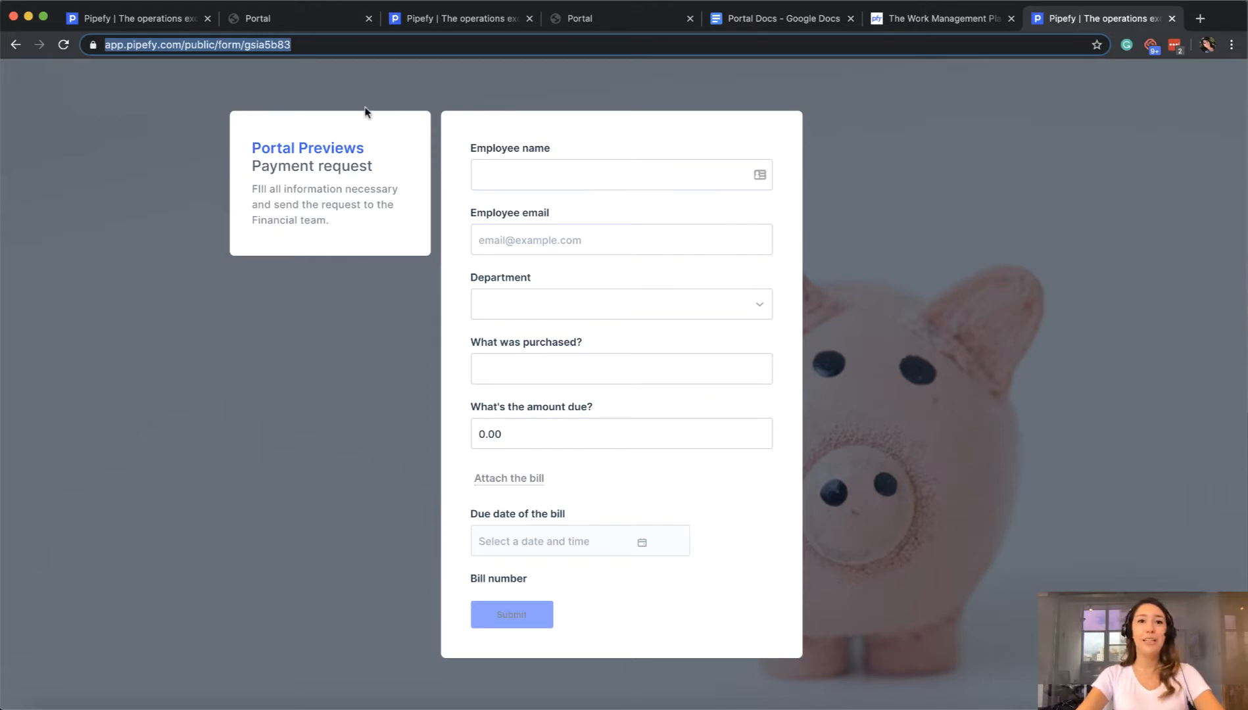
{"action": "left_click", "coordinate": [590, 18]}
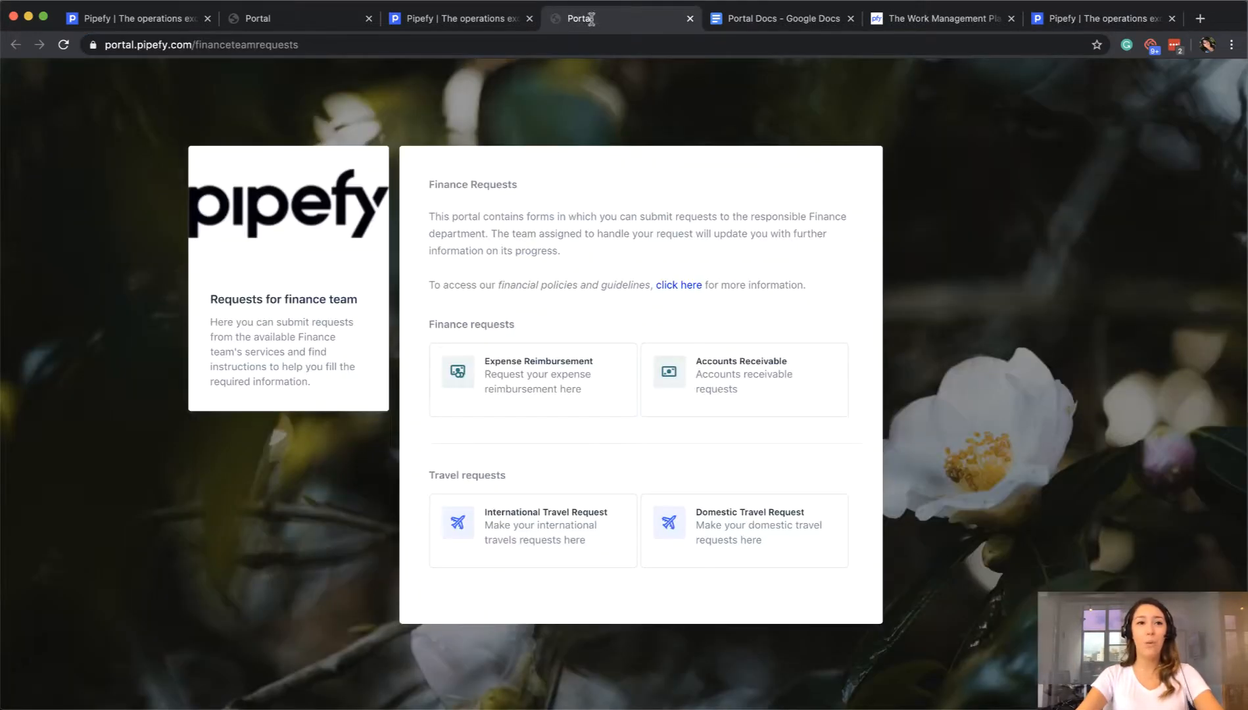